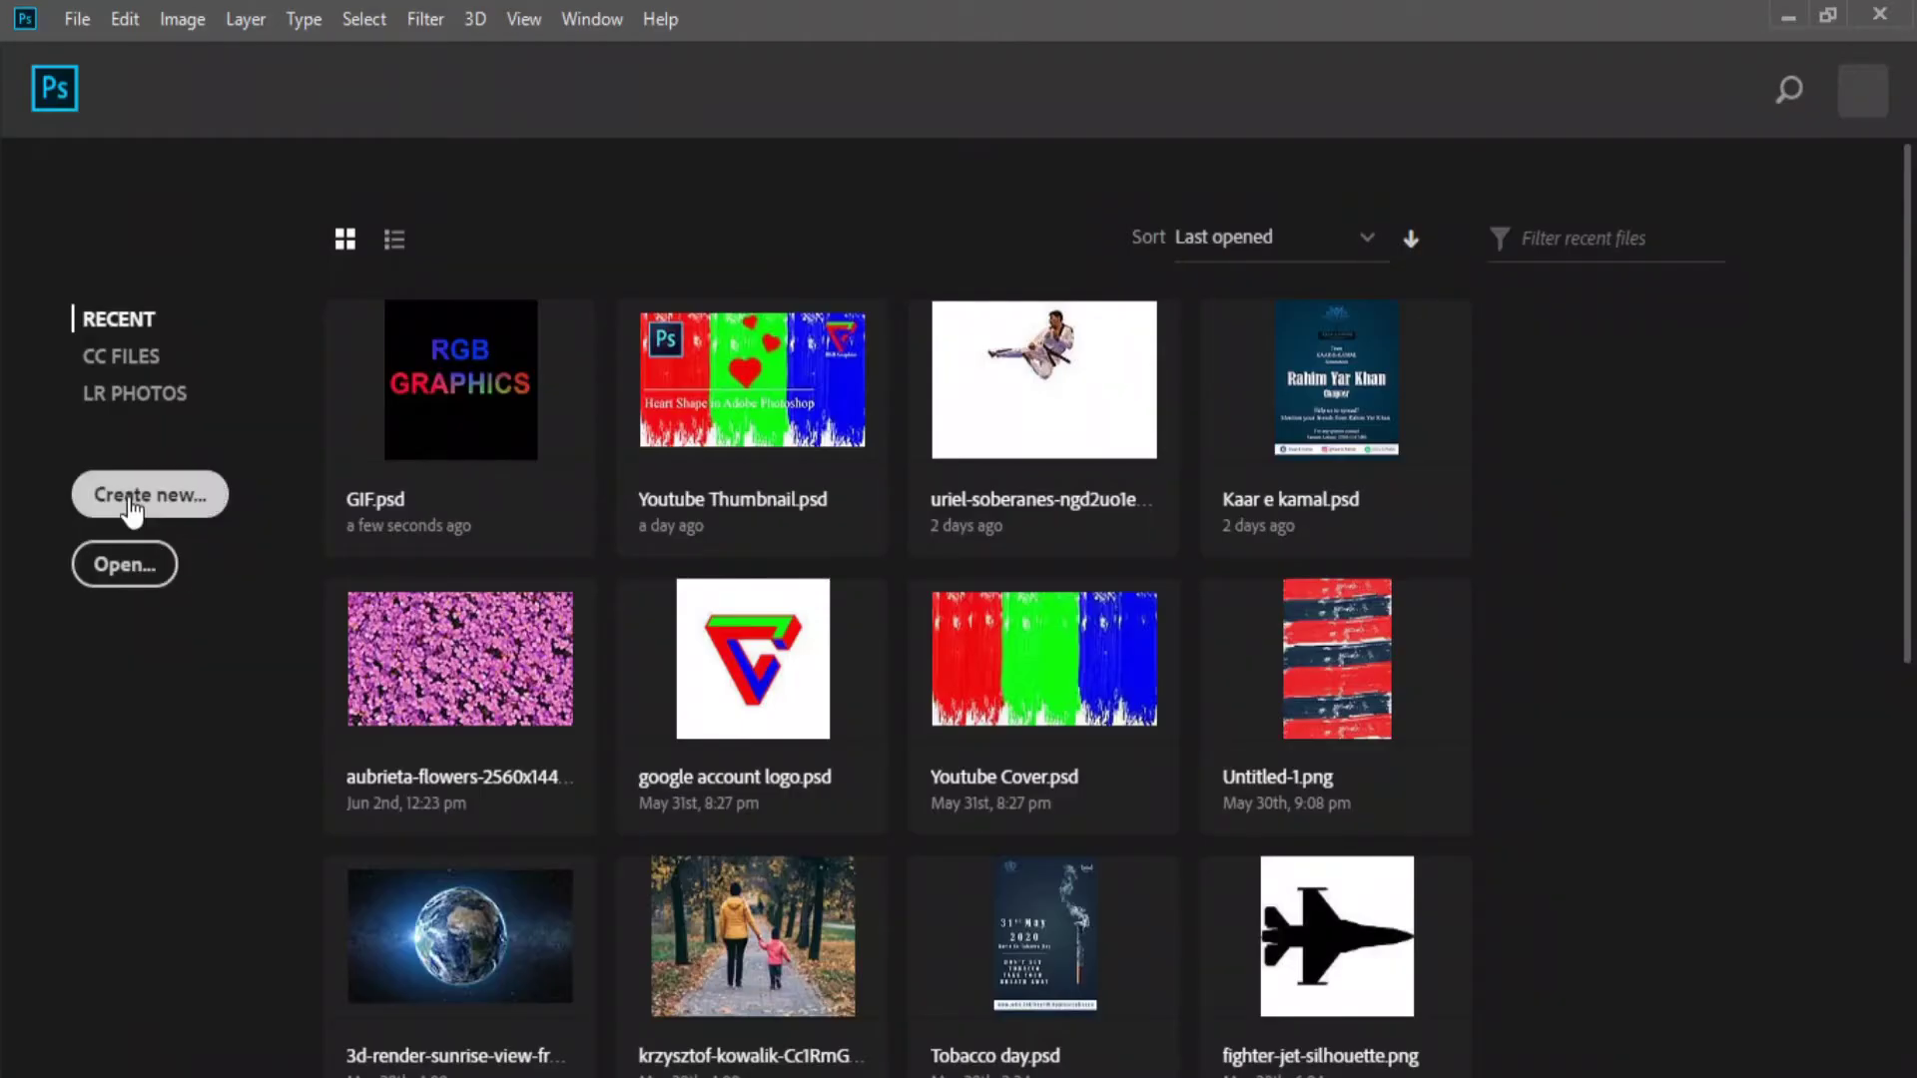
# Step: Create a new document, Untitled-1, 600 × 600 px at 72 ppi
pyautogui.click(129, 496)
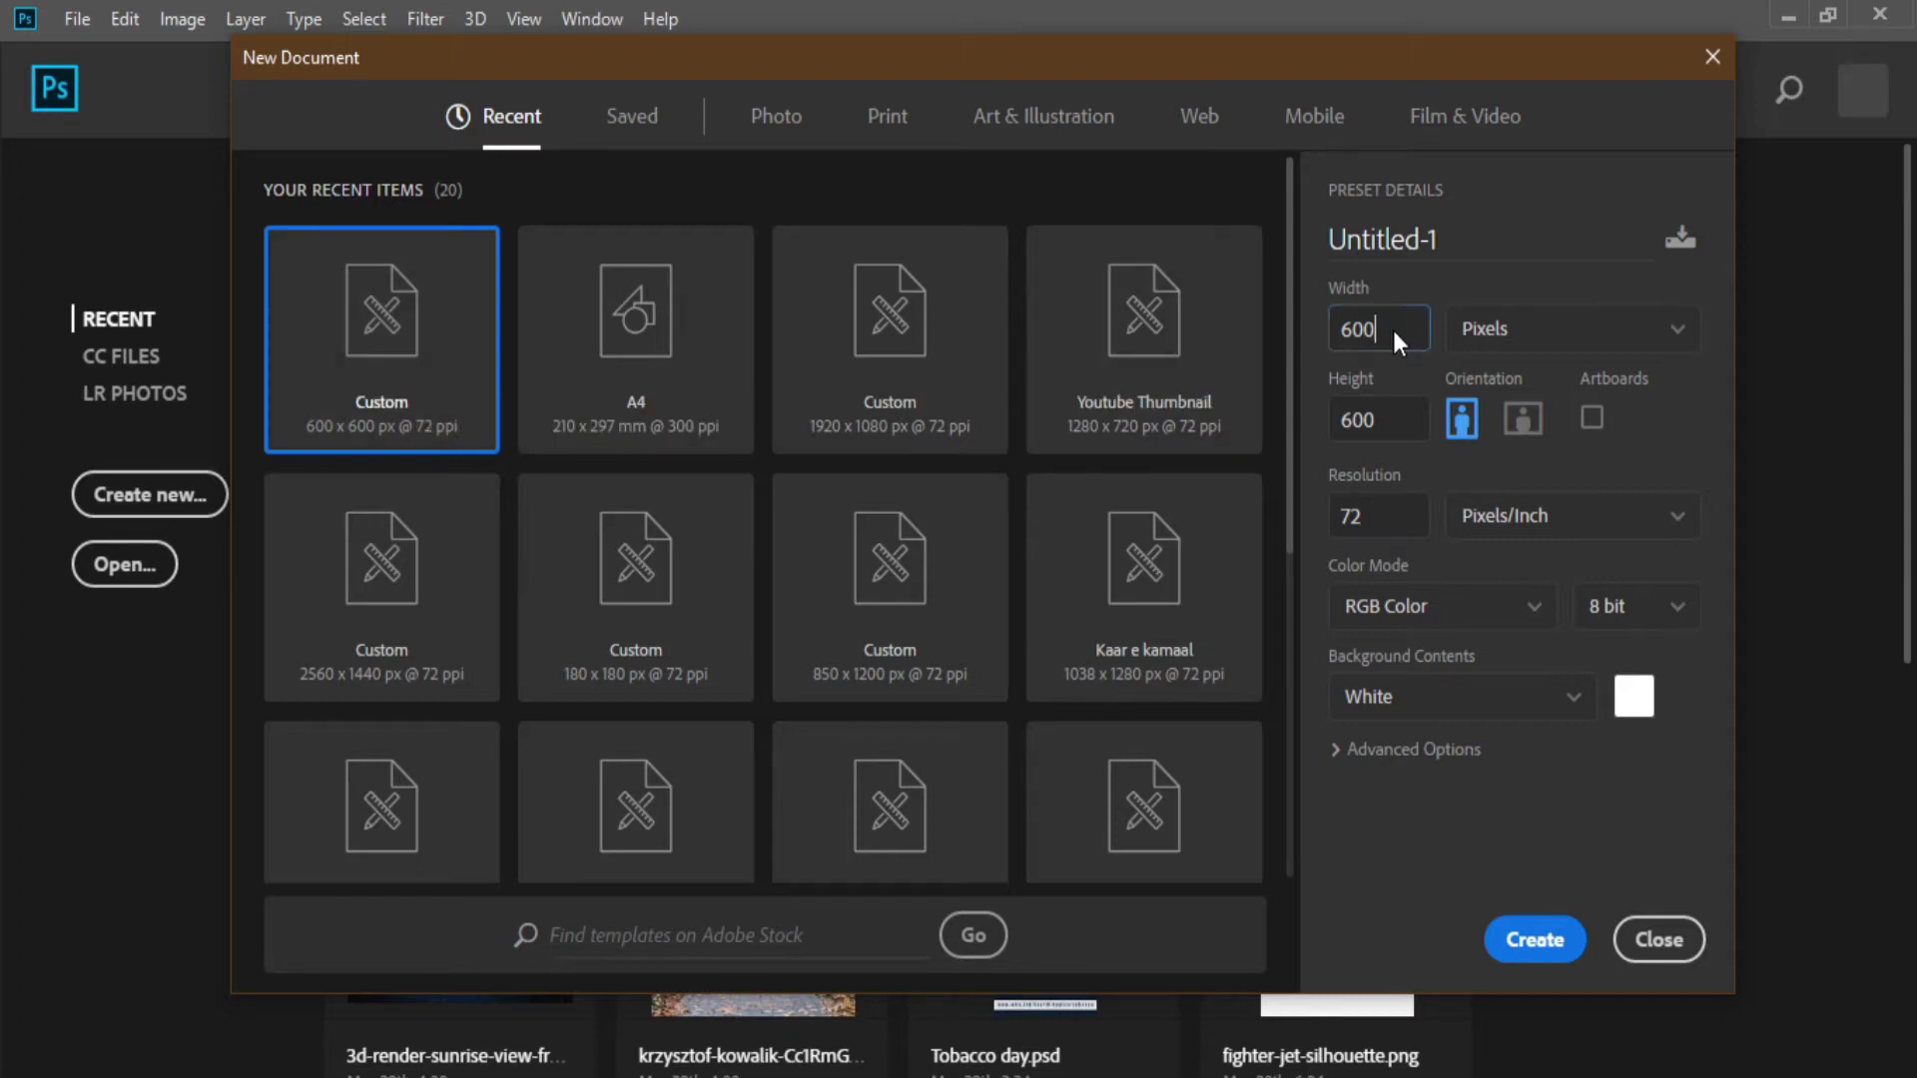
pyautogui.click(1348, 421)
pyautogui.click(1350, 517)
pyautogui.click(1395, 841)
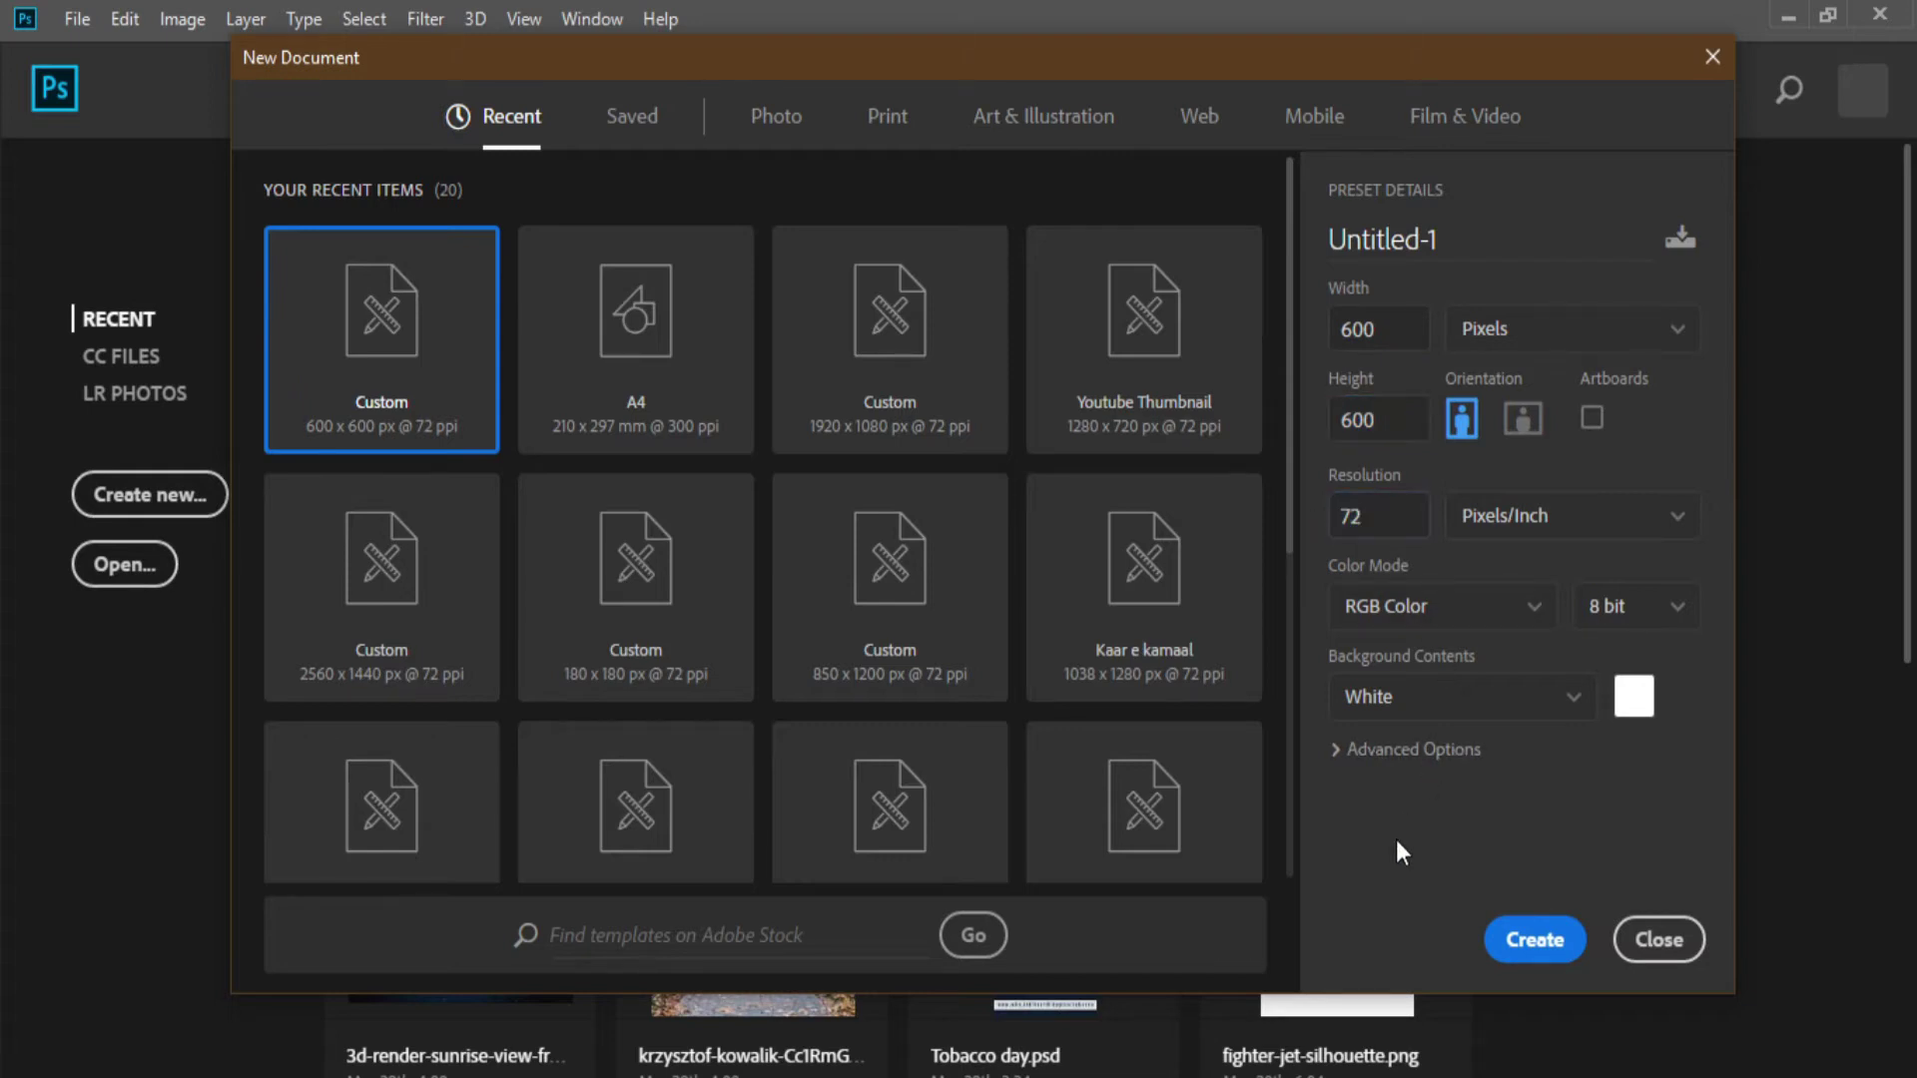
pyautogui.click(1564, 936)
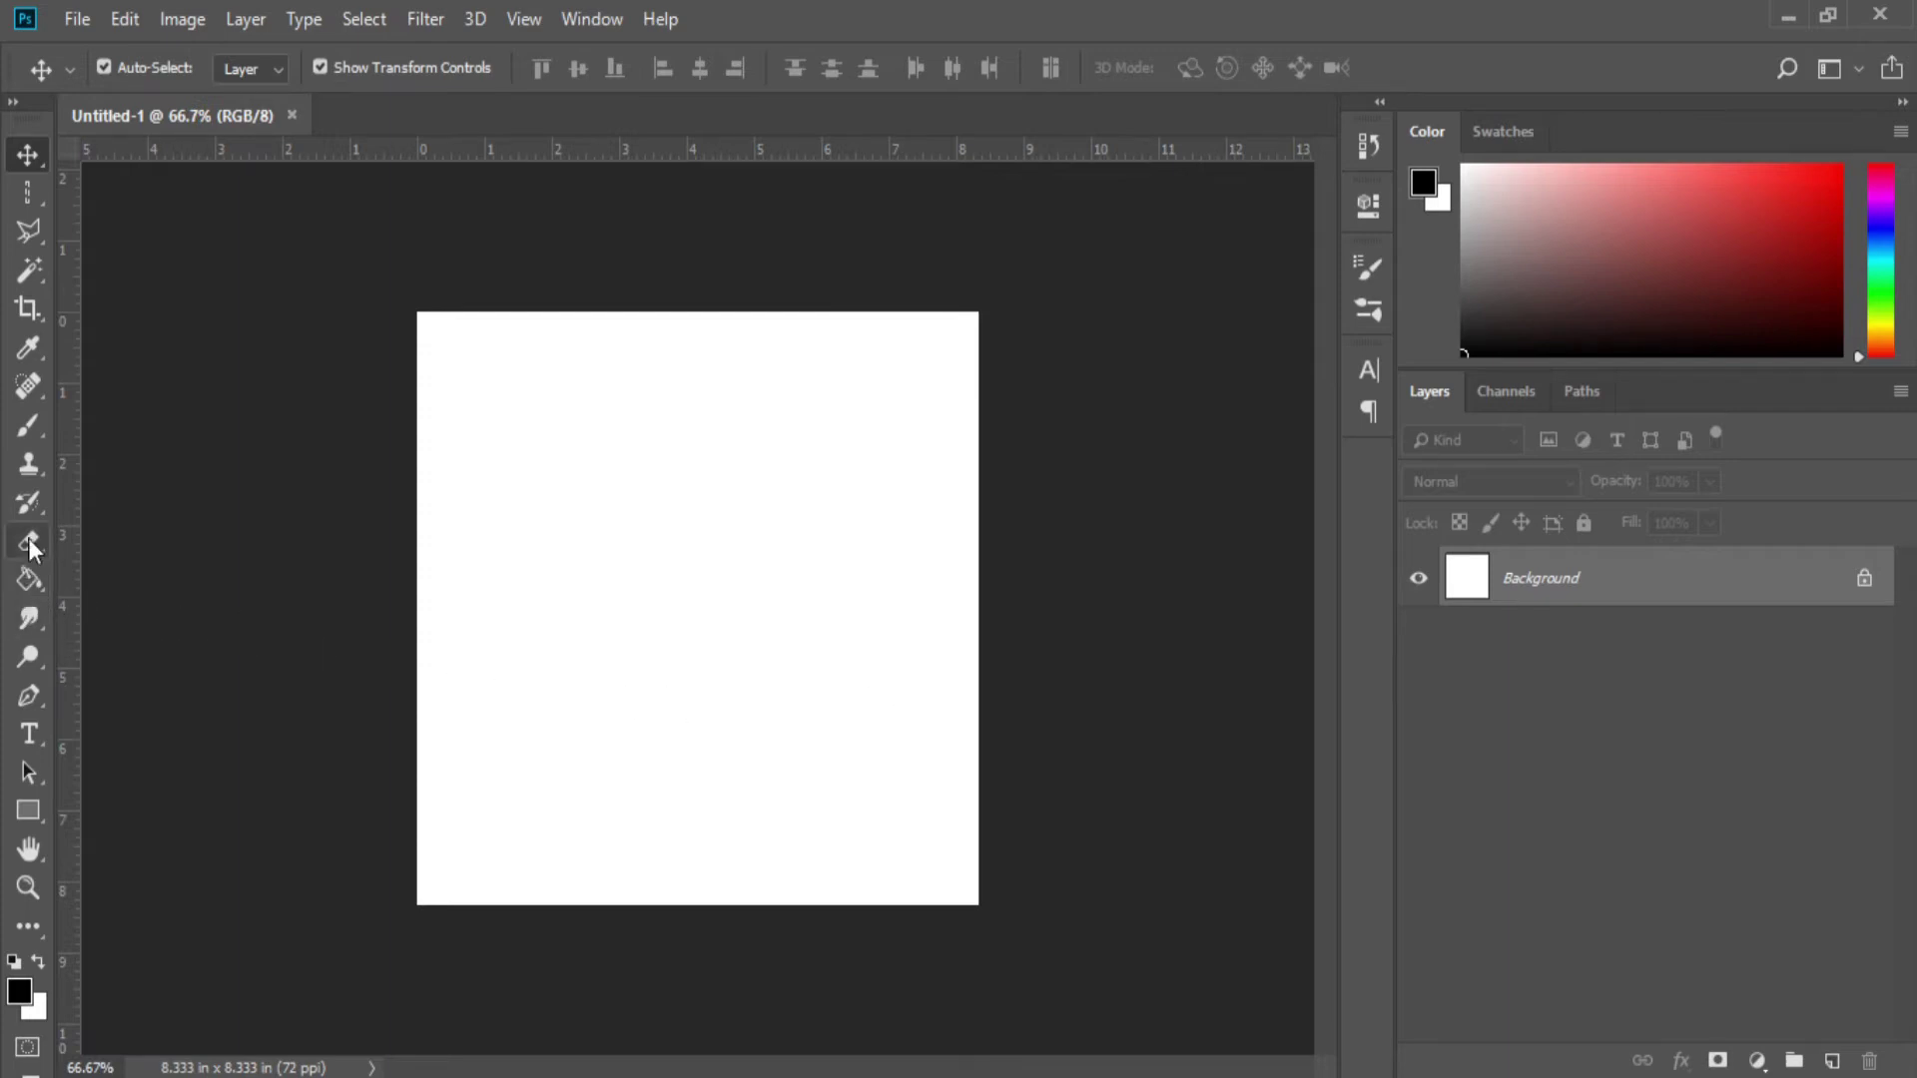
# Step: Switch to the Brush tool with a 511 px Soft Round brush at 36% hardness
pyautogui.click(37, 433)
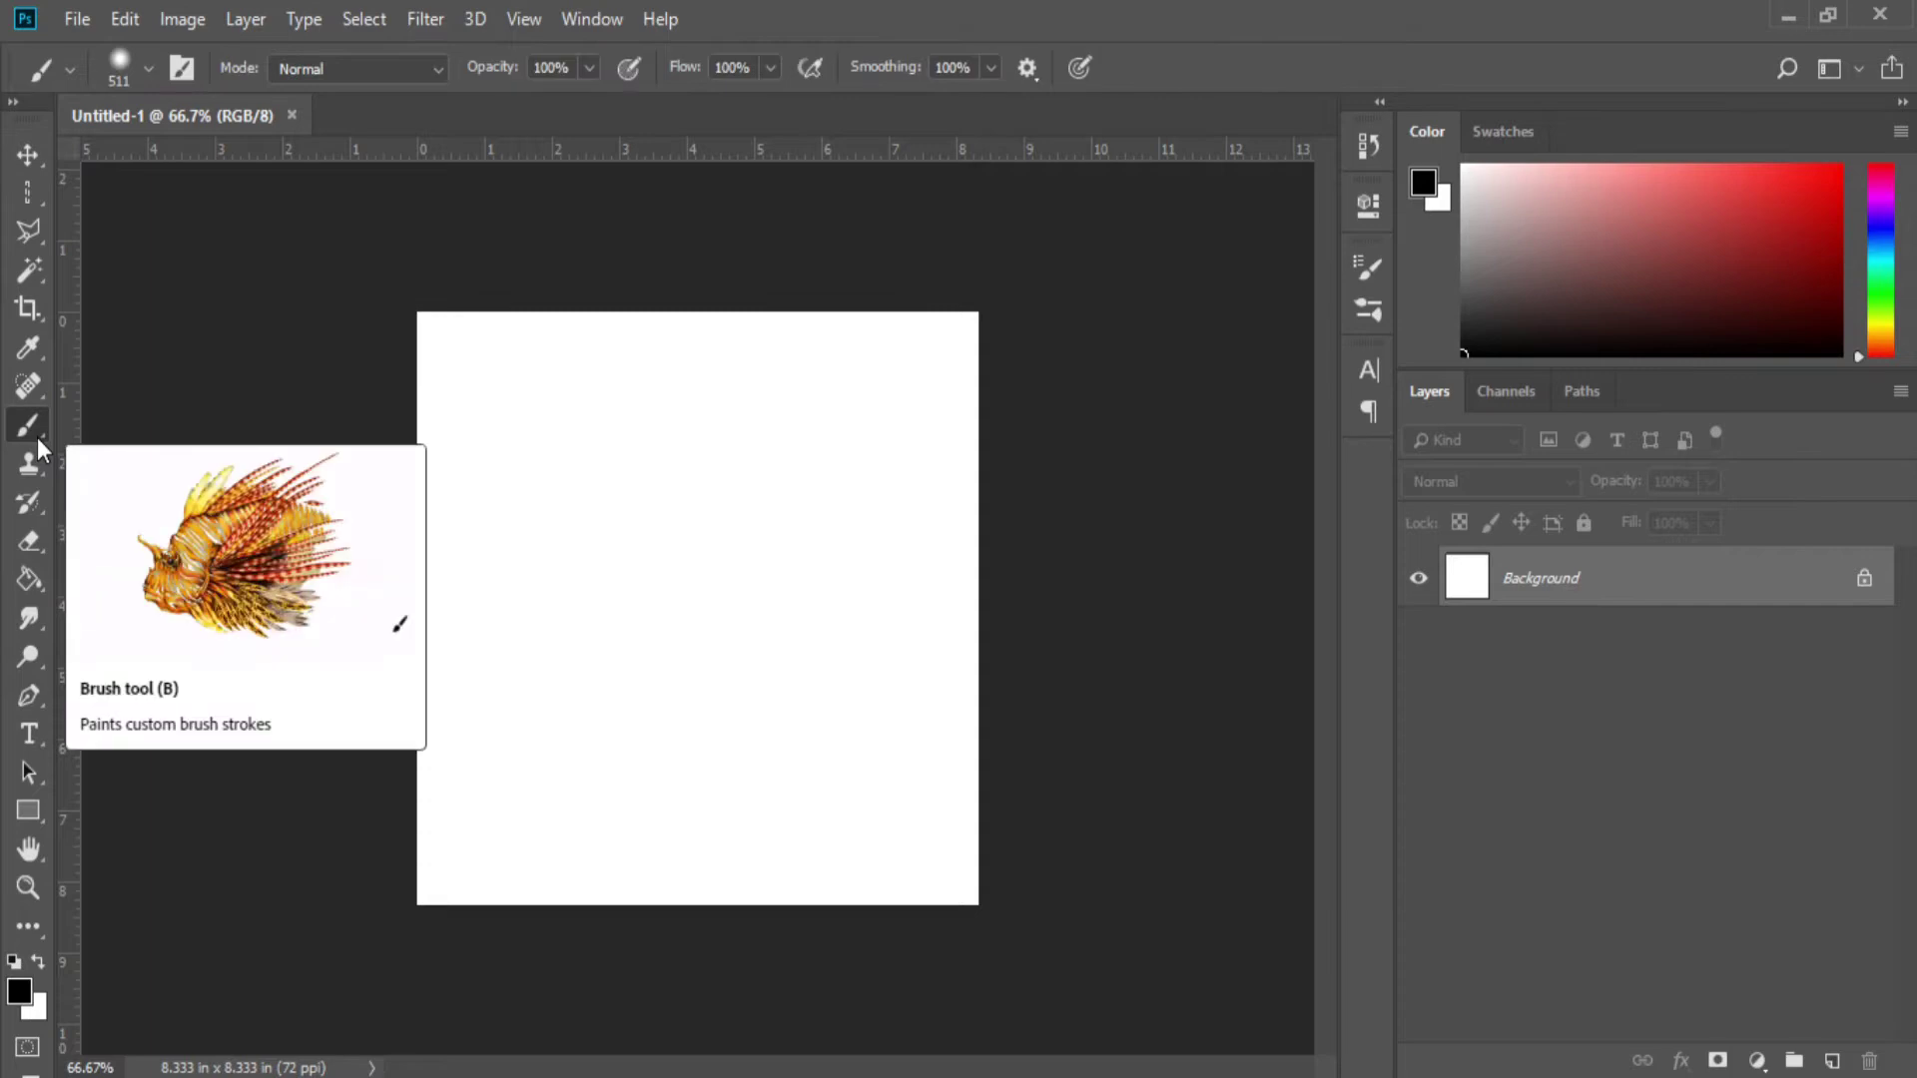
pyautogui.click(146, 64)
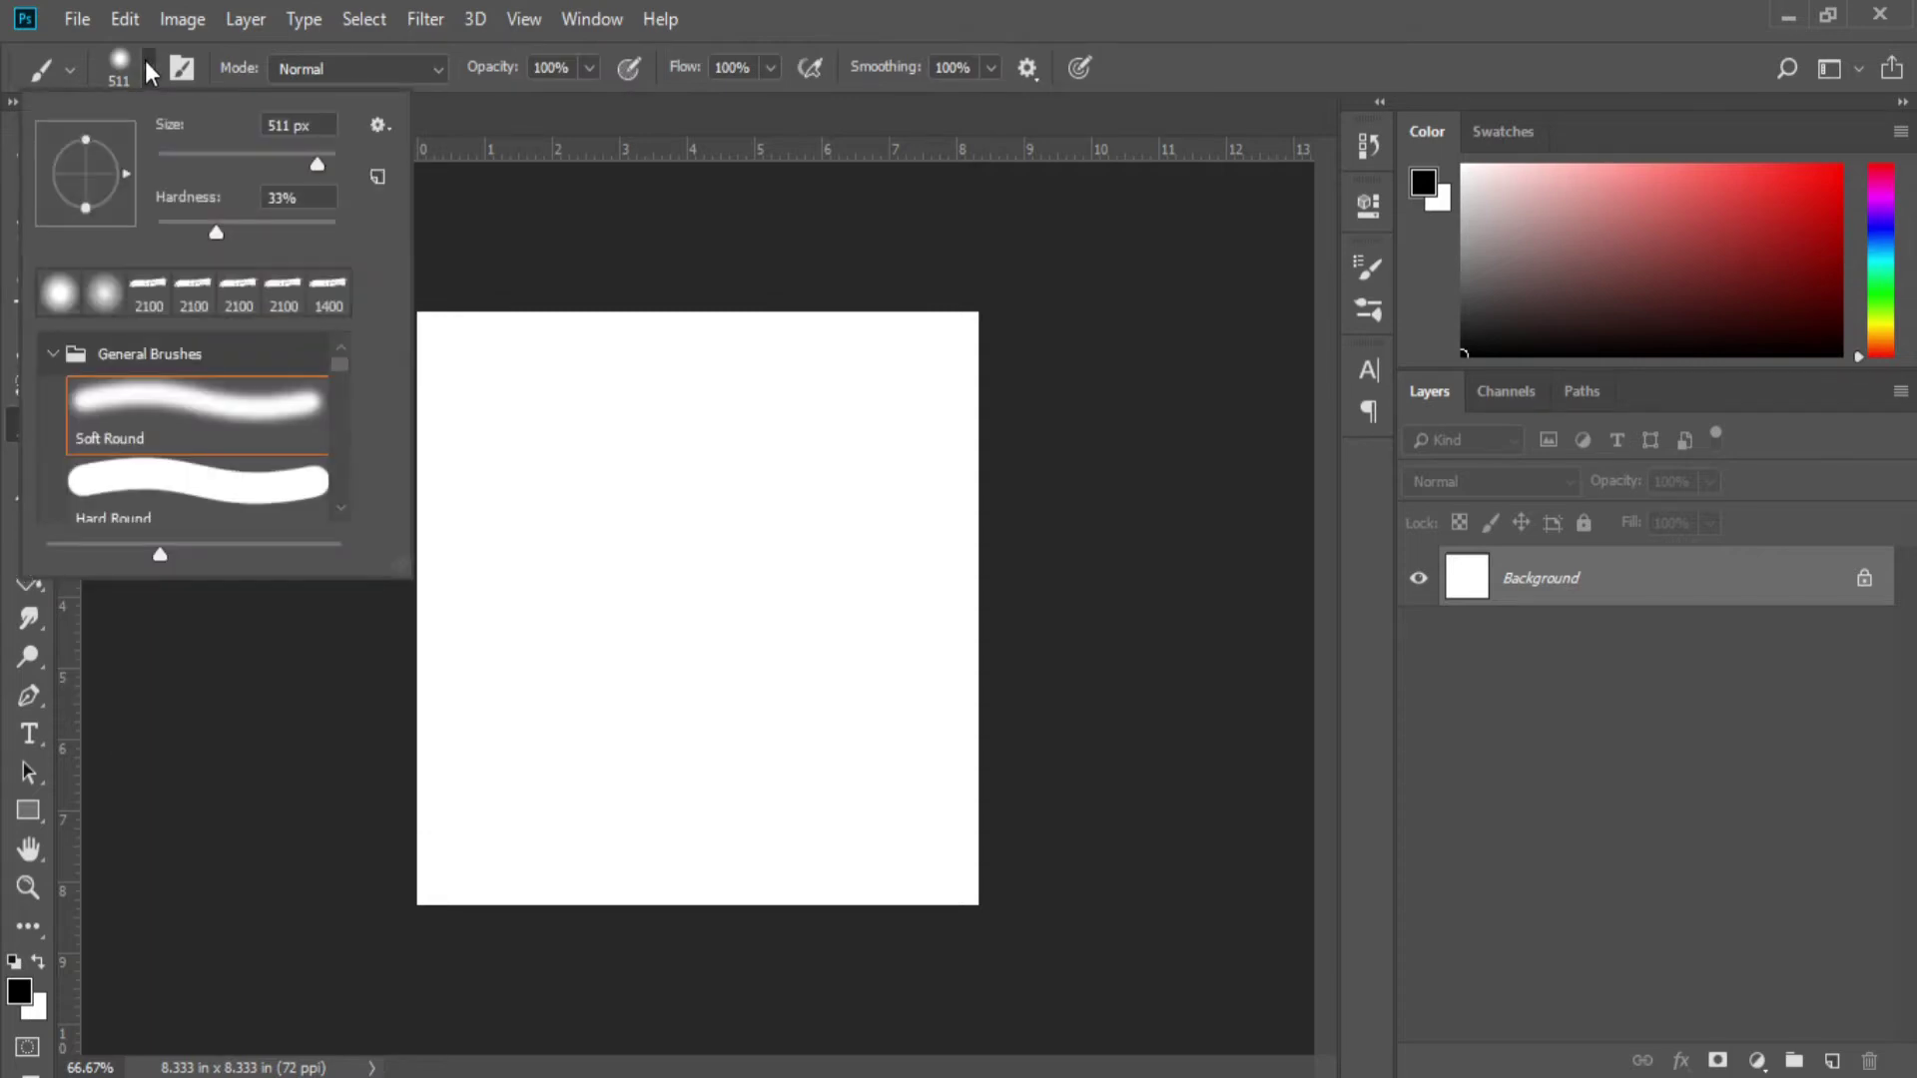
pyautogui.click(152, 427)
pyautogui.moveTo(157, 236); pyautogui.dragTo(221, 230)
# Step: Set the foreground paint colour to bright red
pyautogui.click(816, 5)
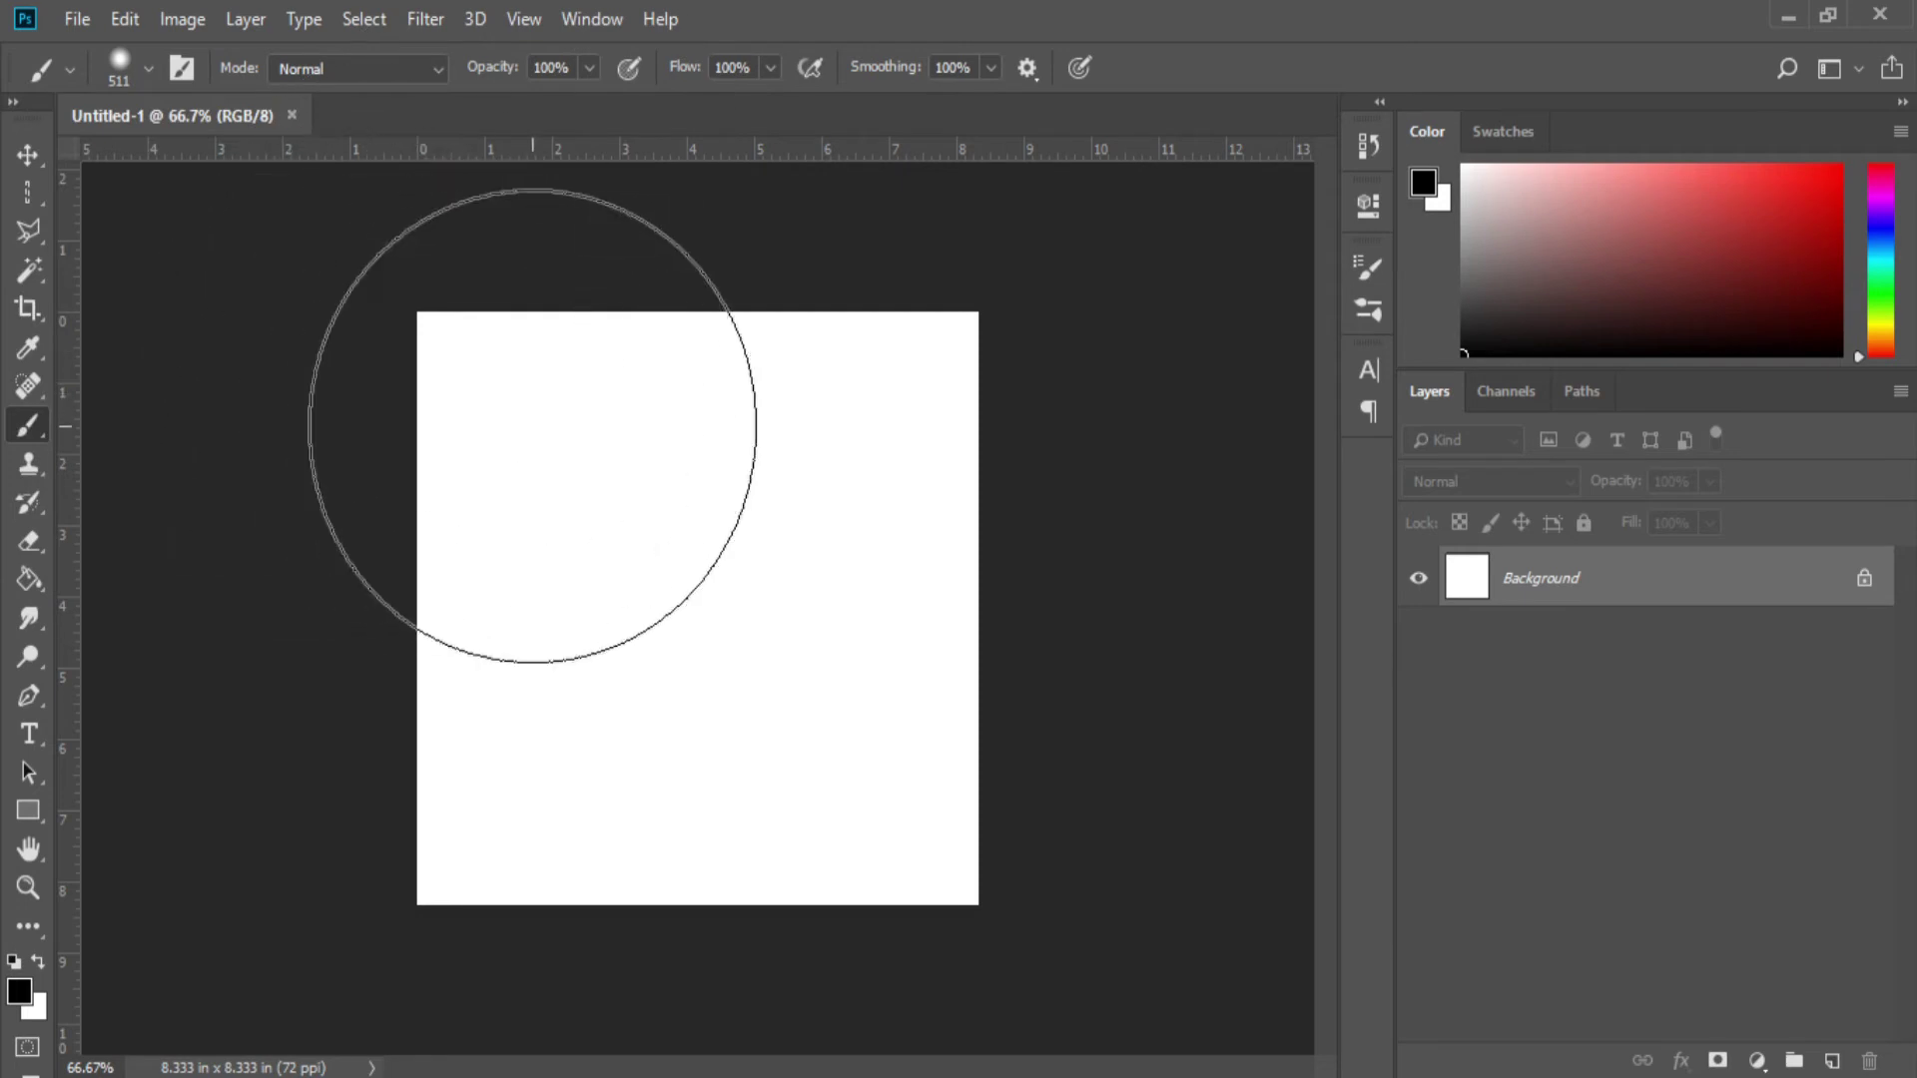
pyautogui.click(24, 998)
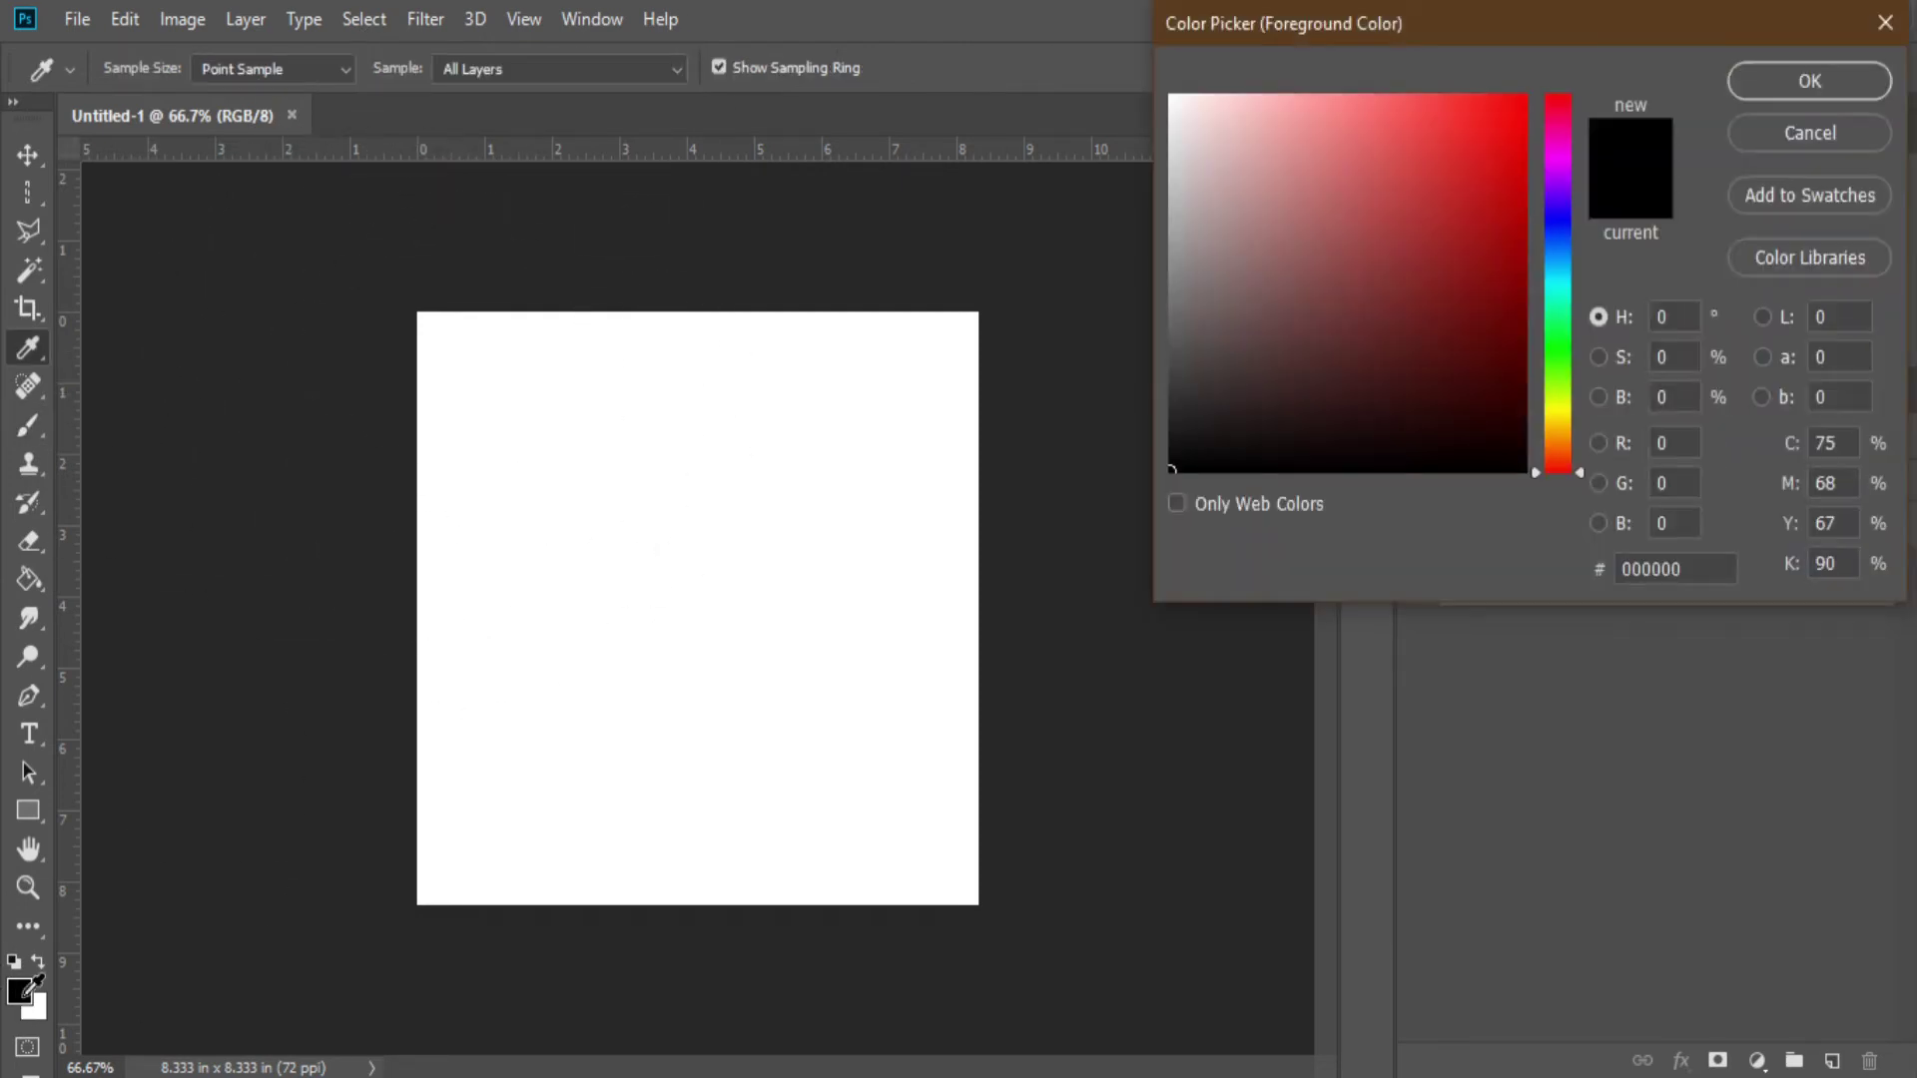
pyautogui.click(1472, 209)
pyautogui.click(1513, 108)
pyautogui.click(1827, 75)
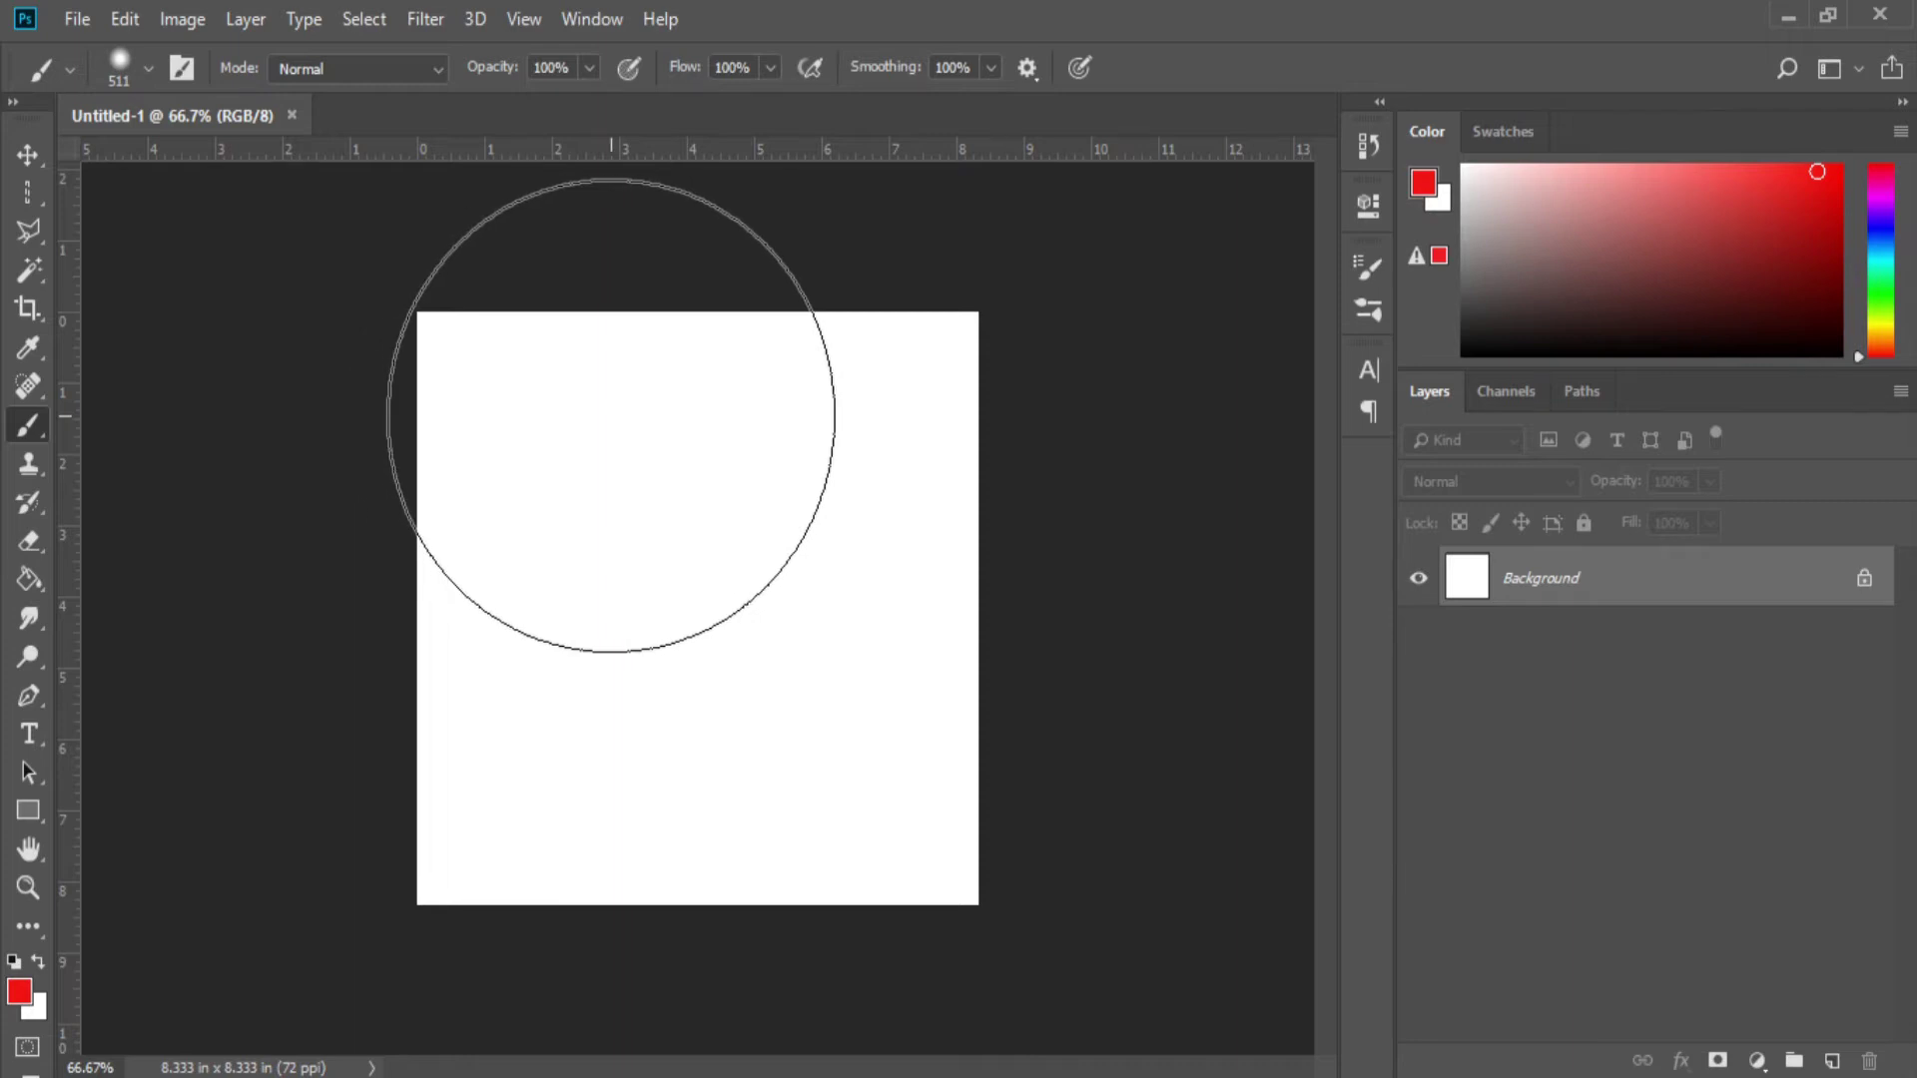
# Step: Paint a large soft red patch in the canvas's upper-left, then pick blue
pyautogui.click(611, 415)
pyautogui.click(611, 415)
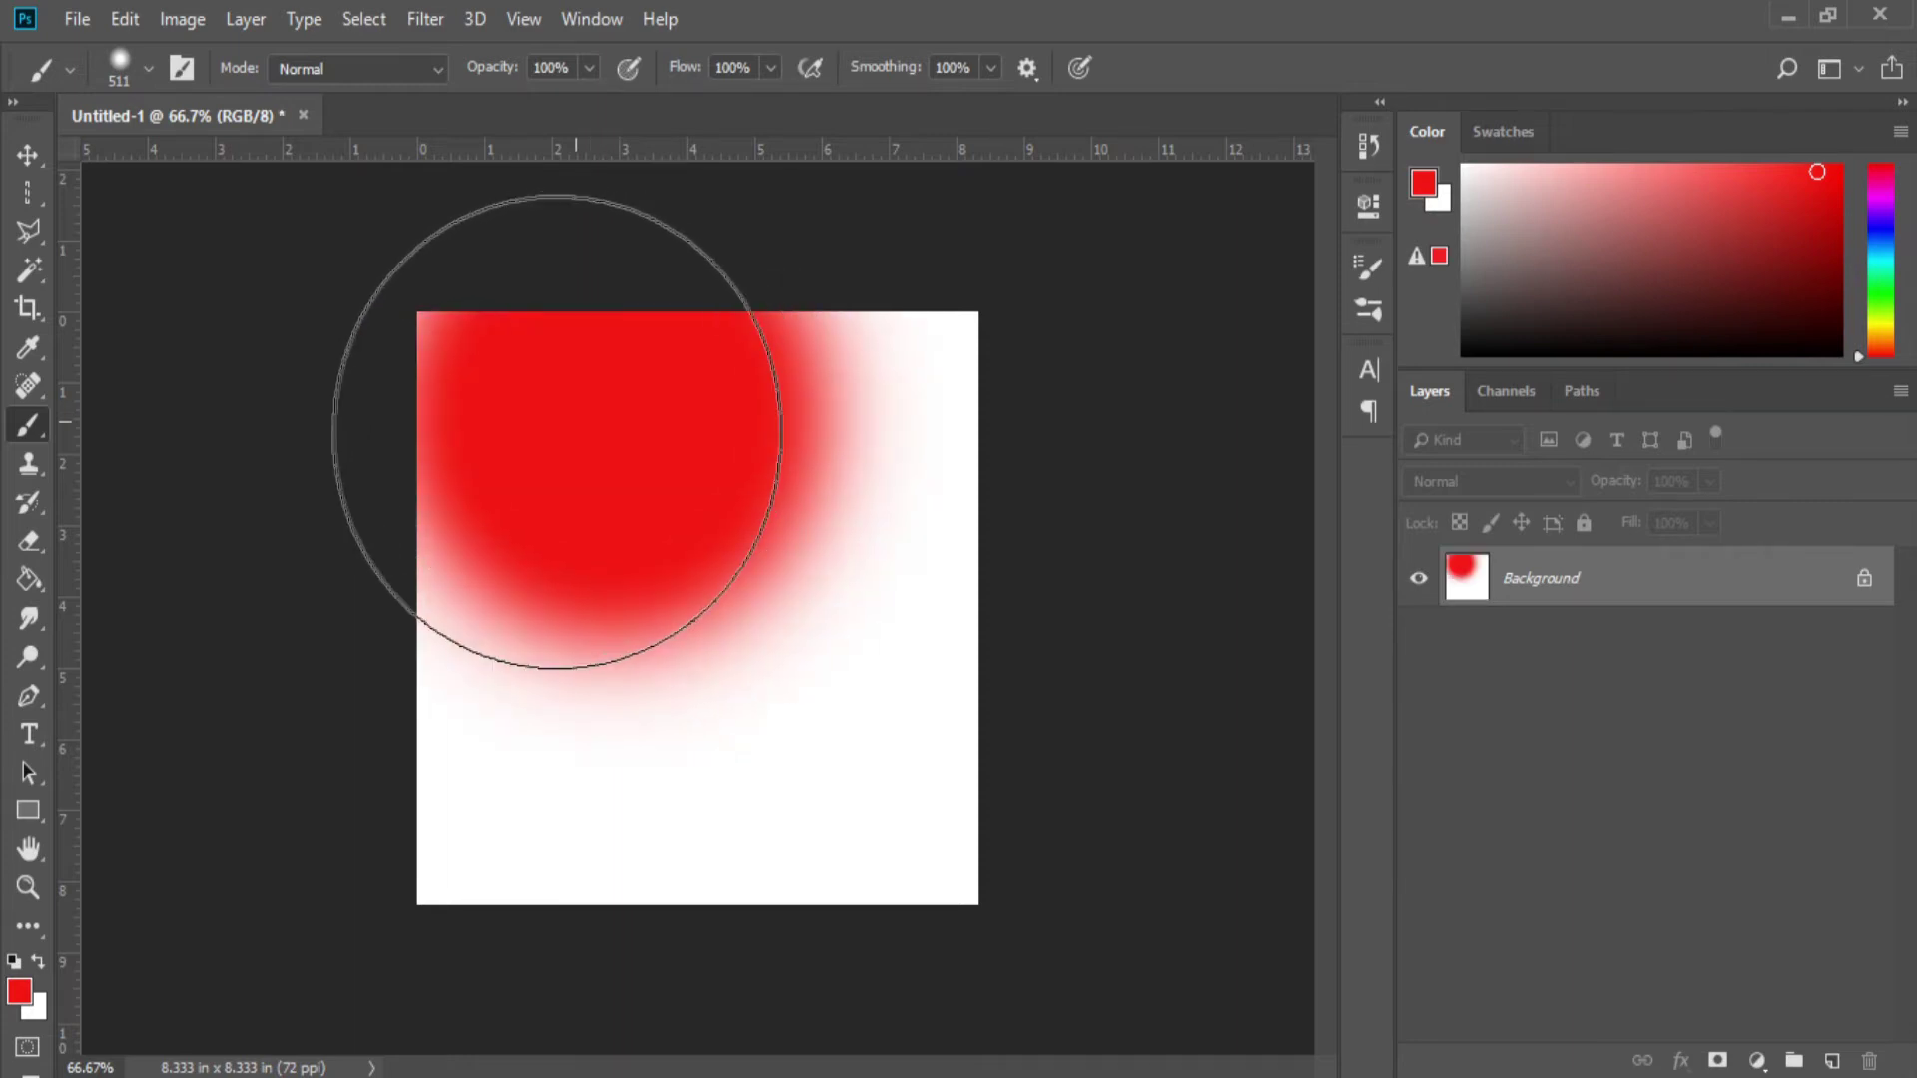
pyautogui.click(439, 484)
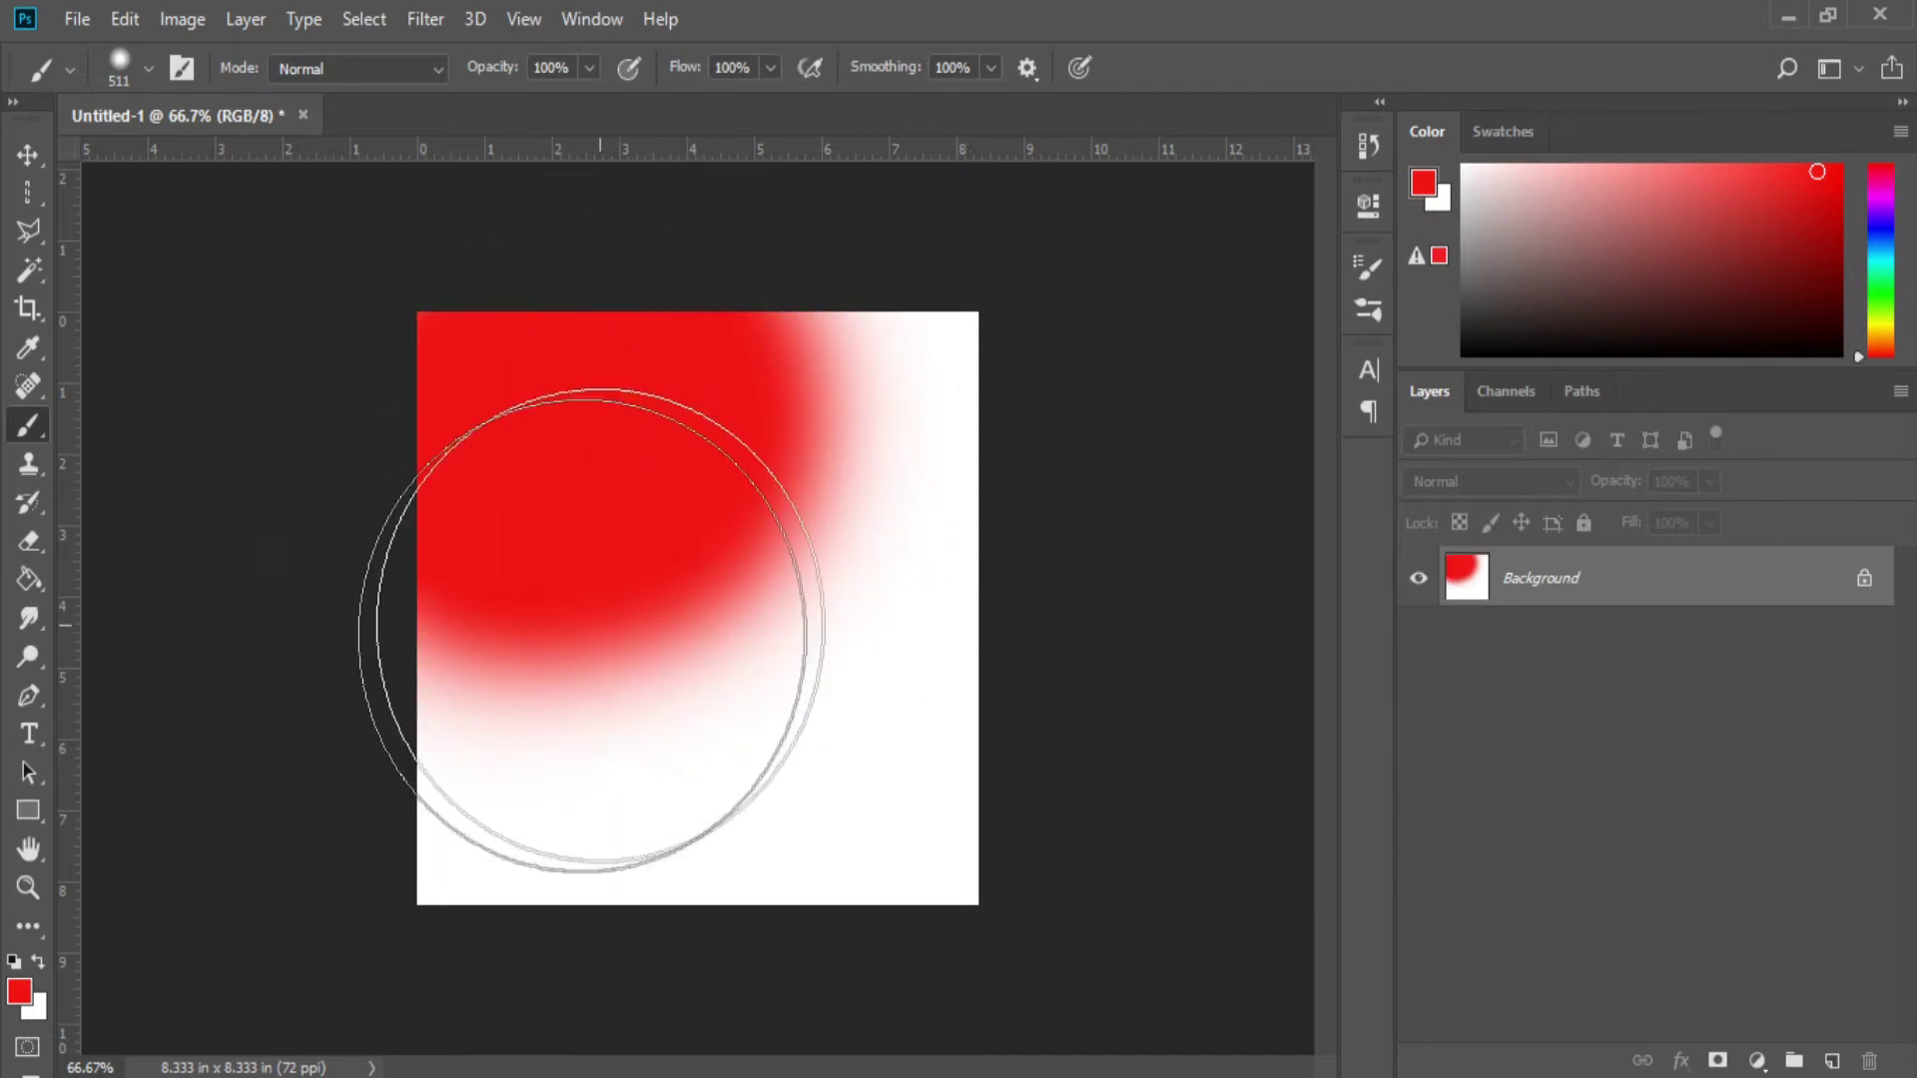
pyautogui.click(1882, 228)
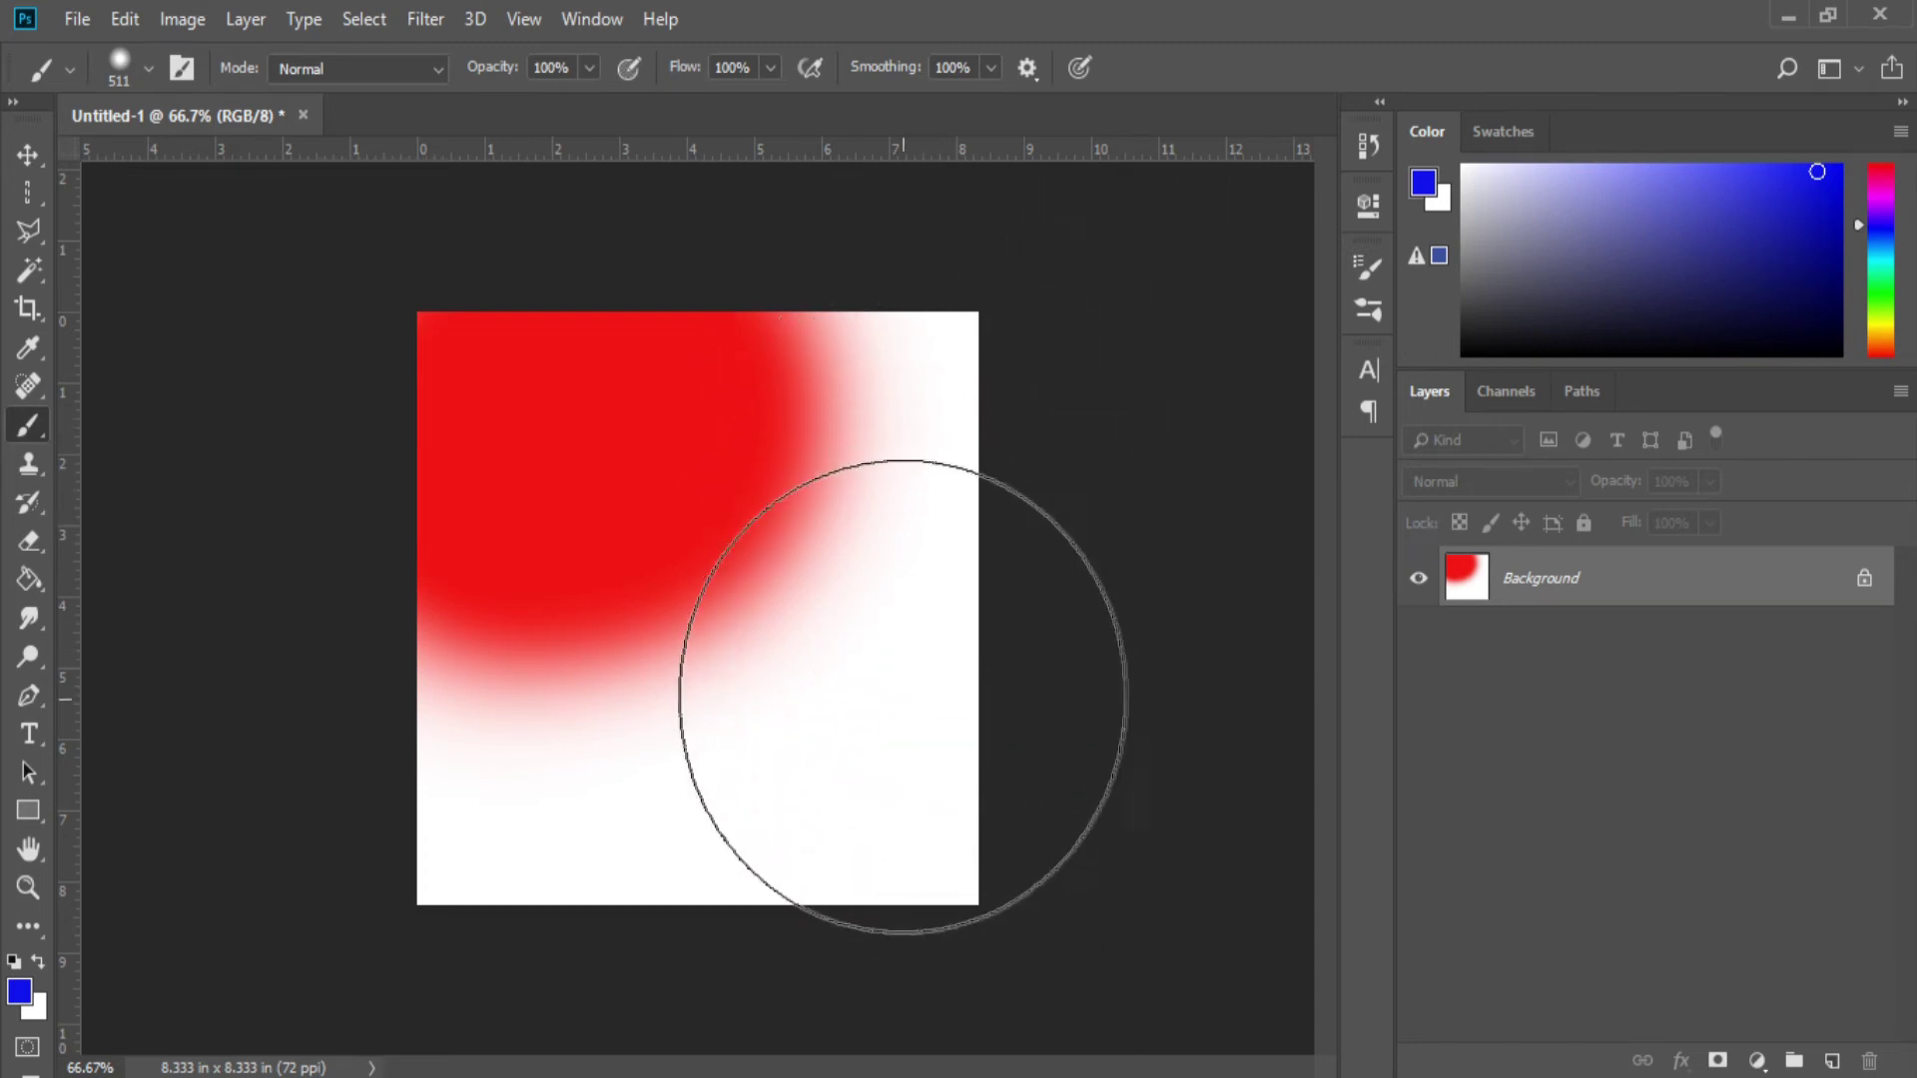
# Step: Paint soft blue at lower right and green at top right and bottom left, undoing one stroke
pyautogui.click(866, 753)
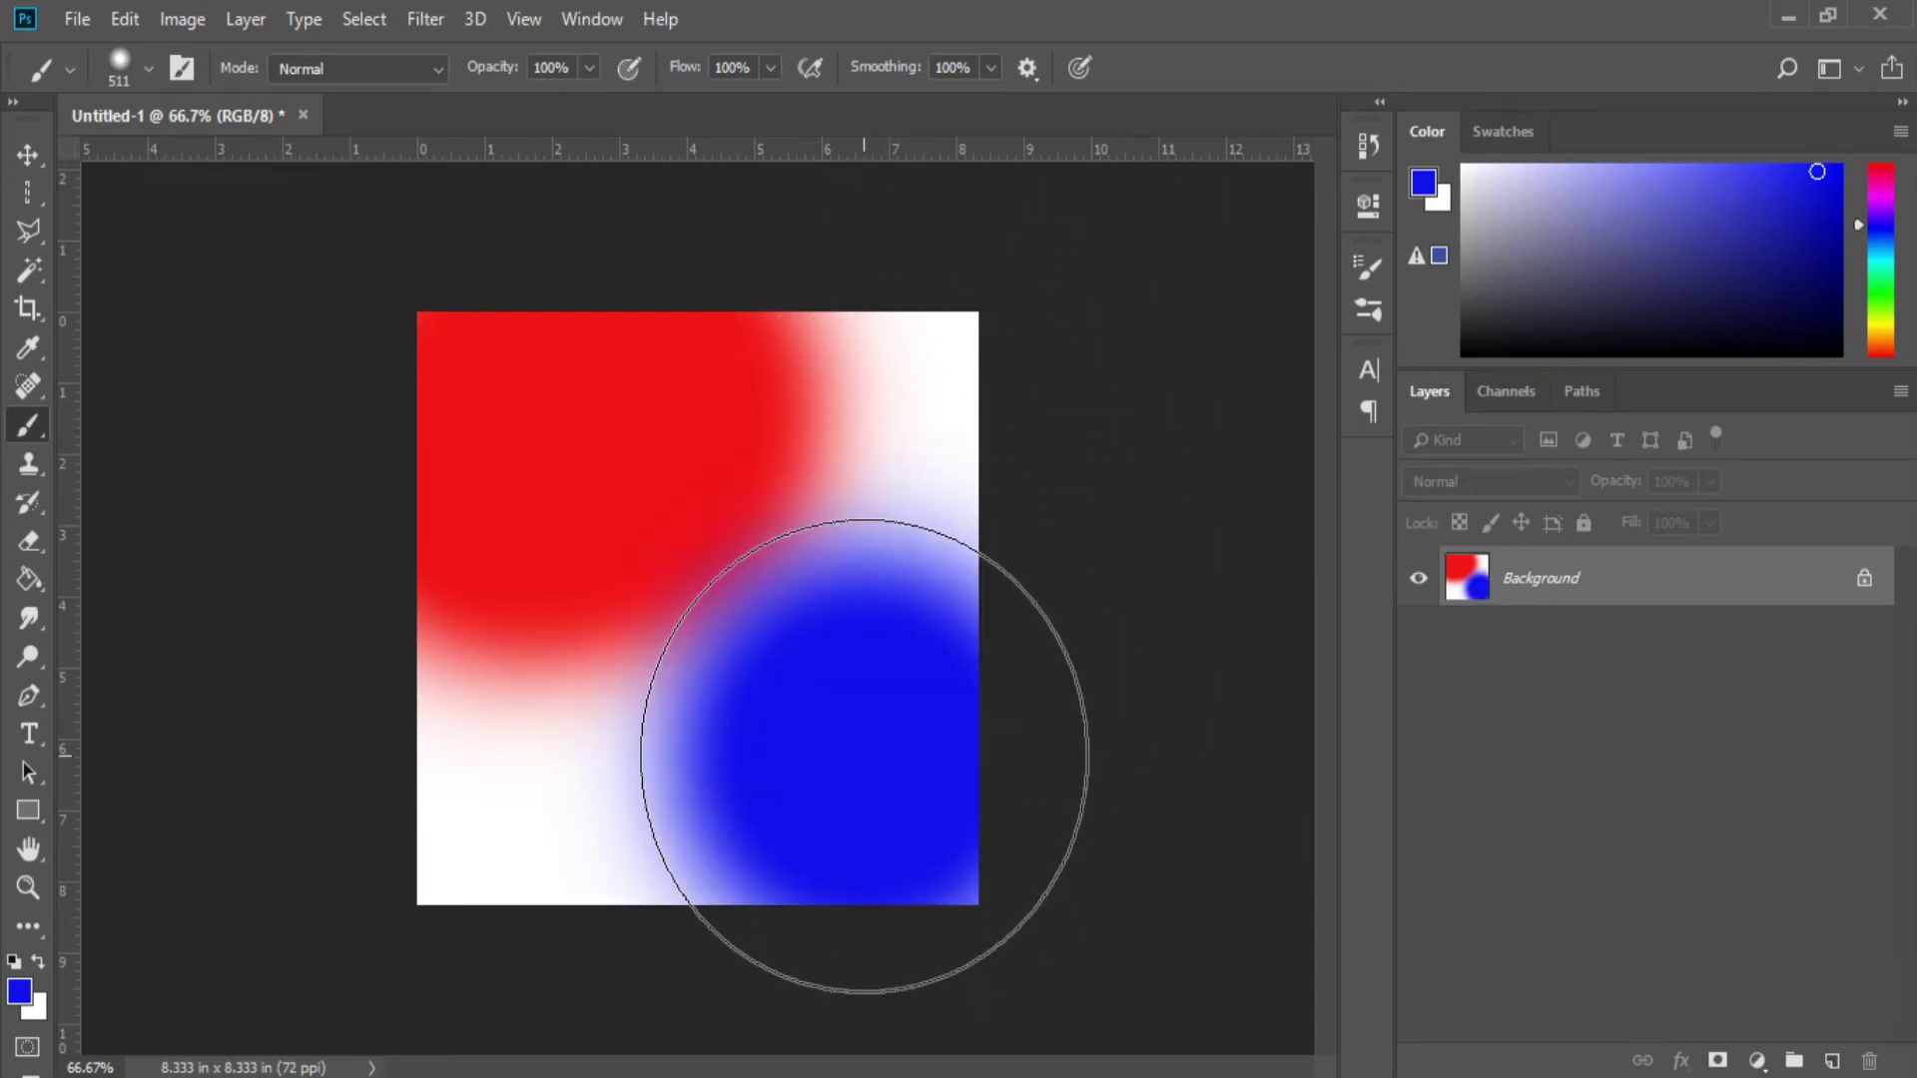
pyautogui.click(865, 756)
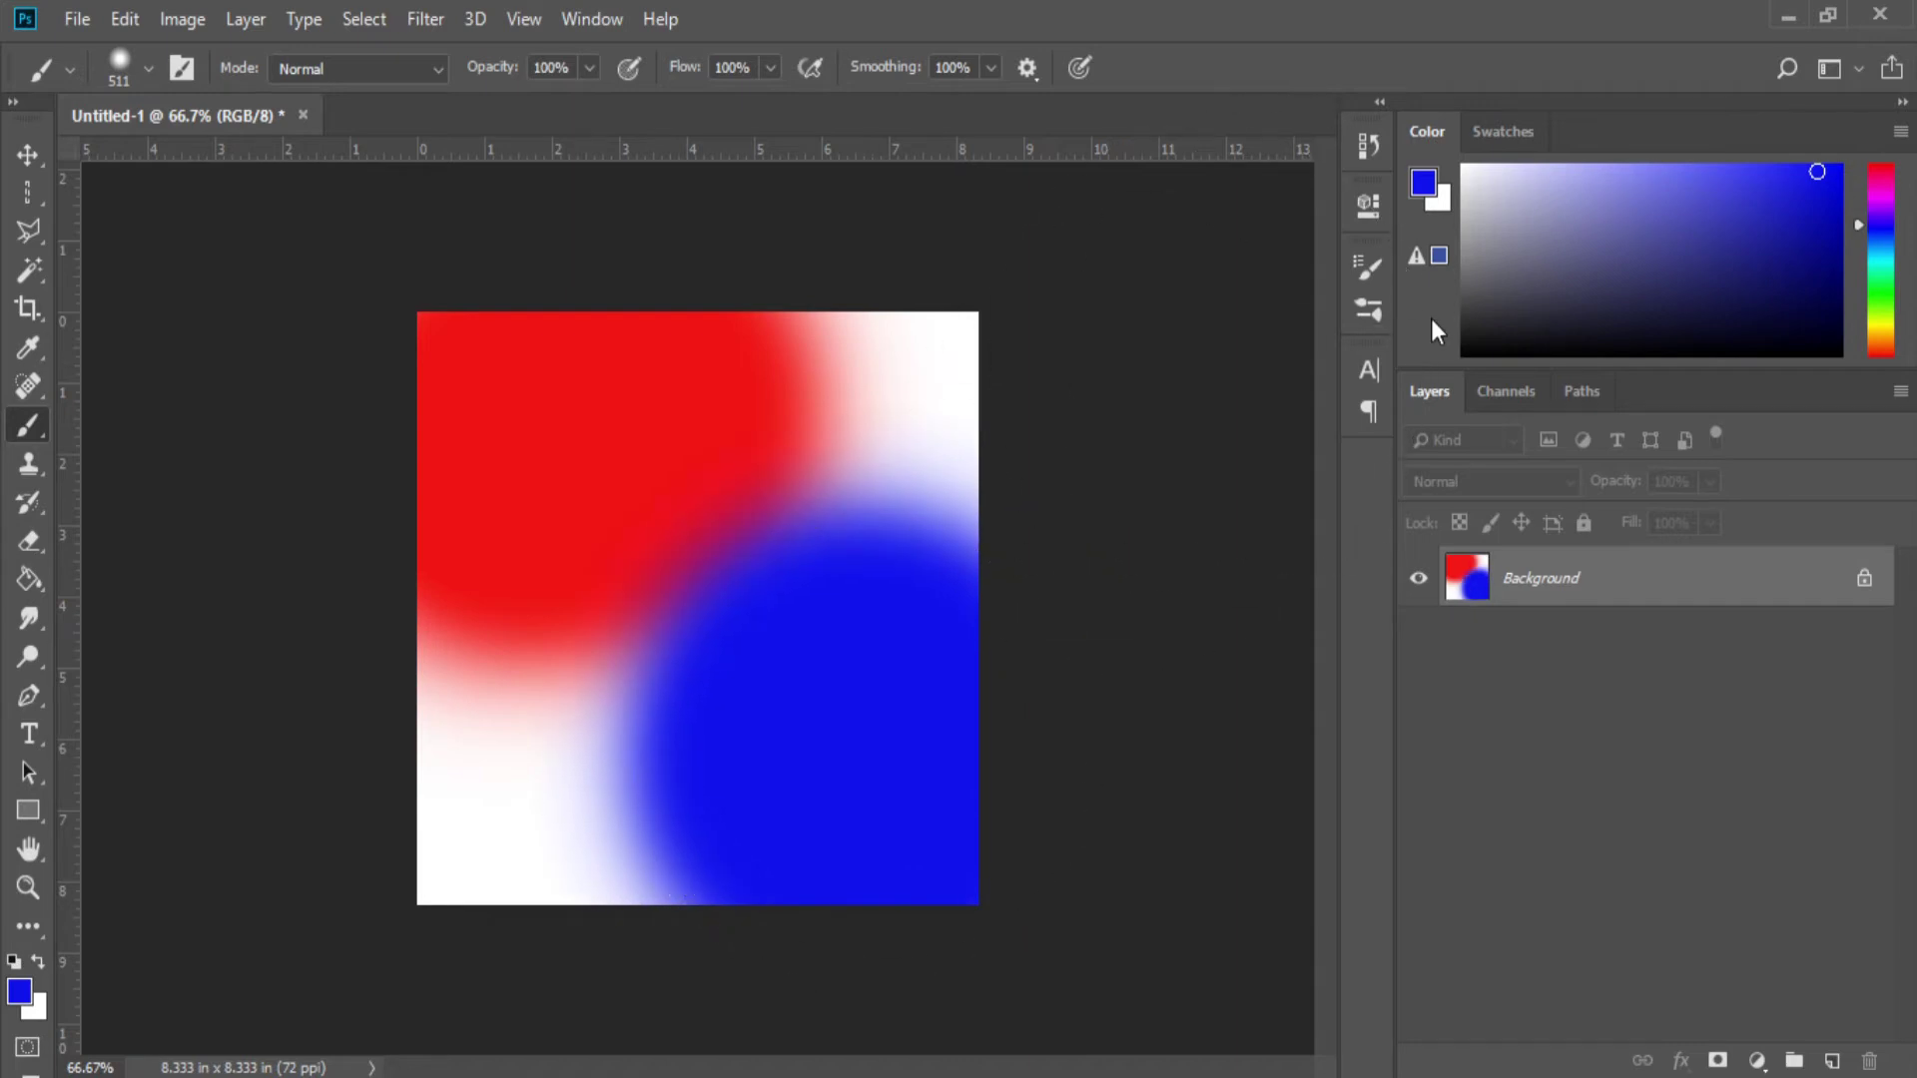
pyautogui.click(1883, 301)
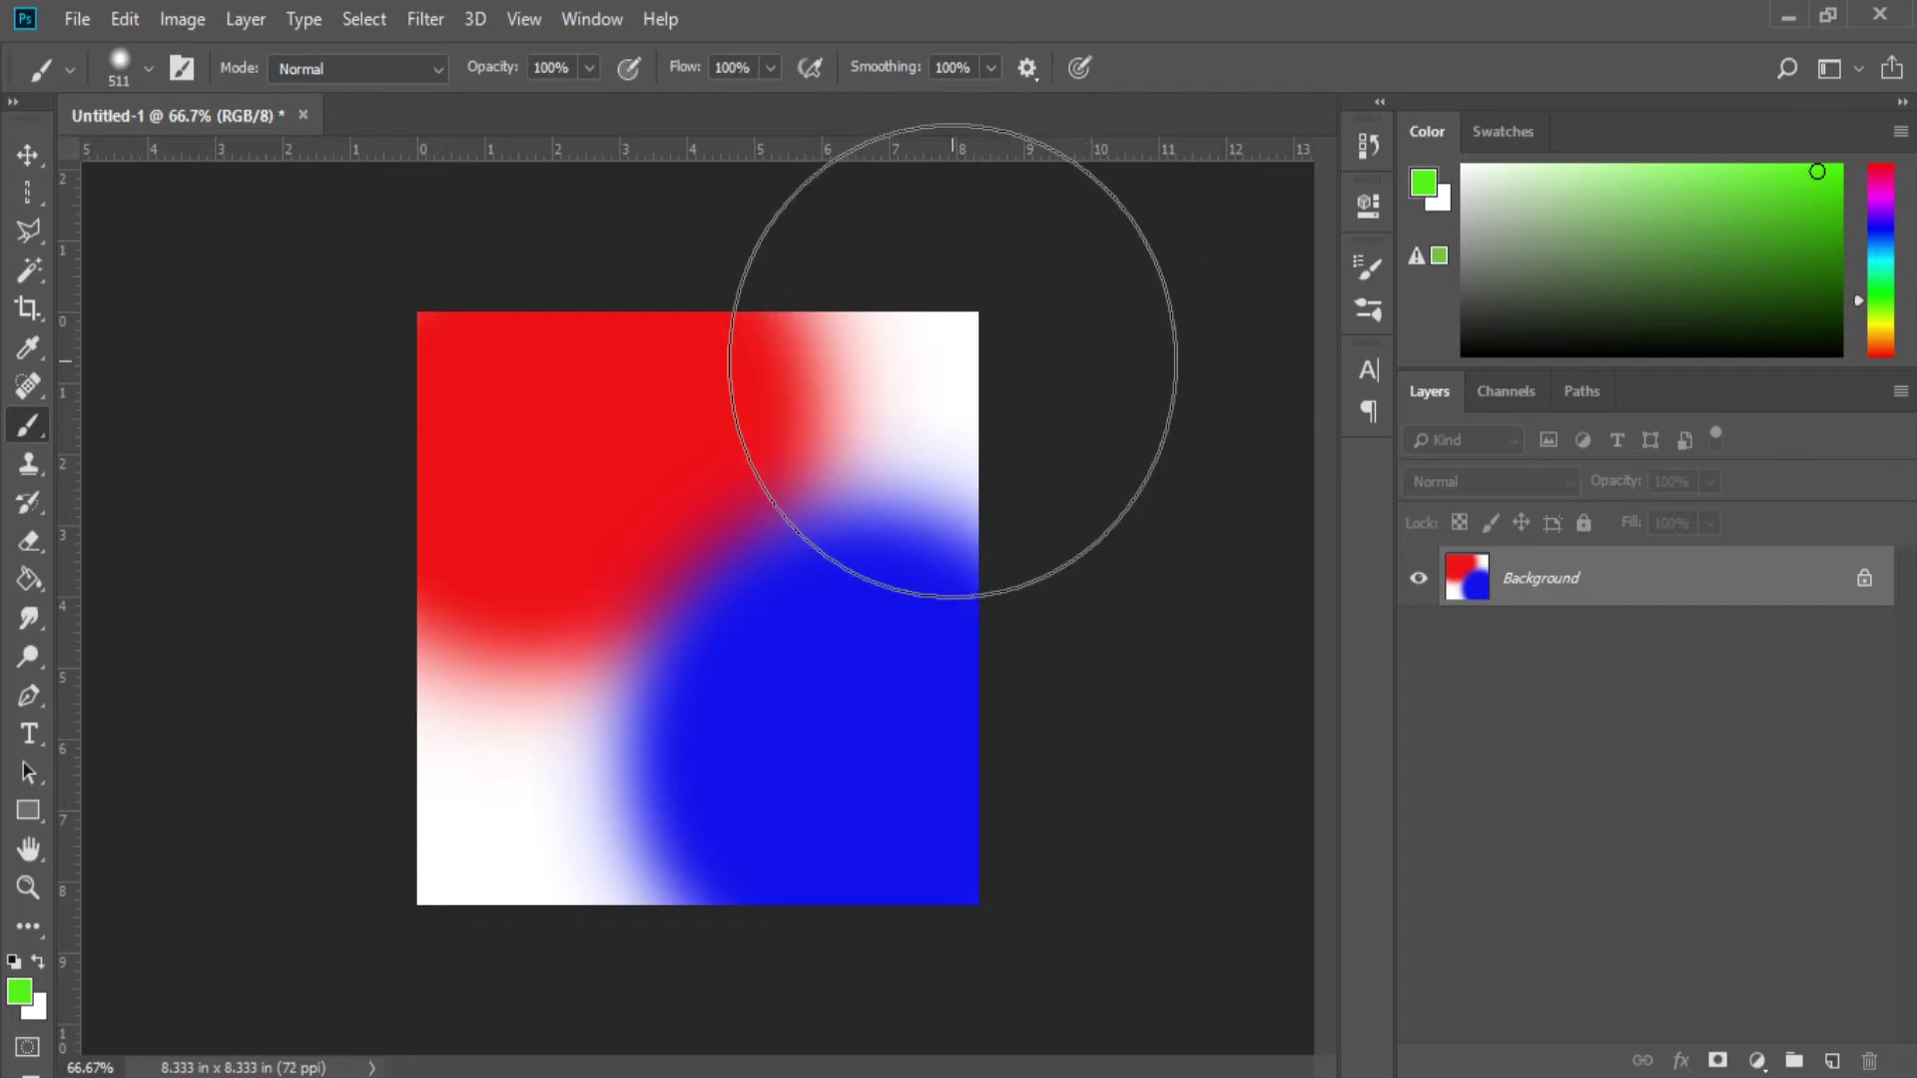
pyautogui.click(950, 362)
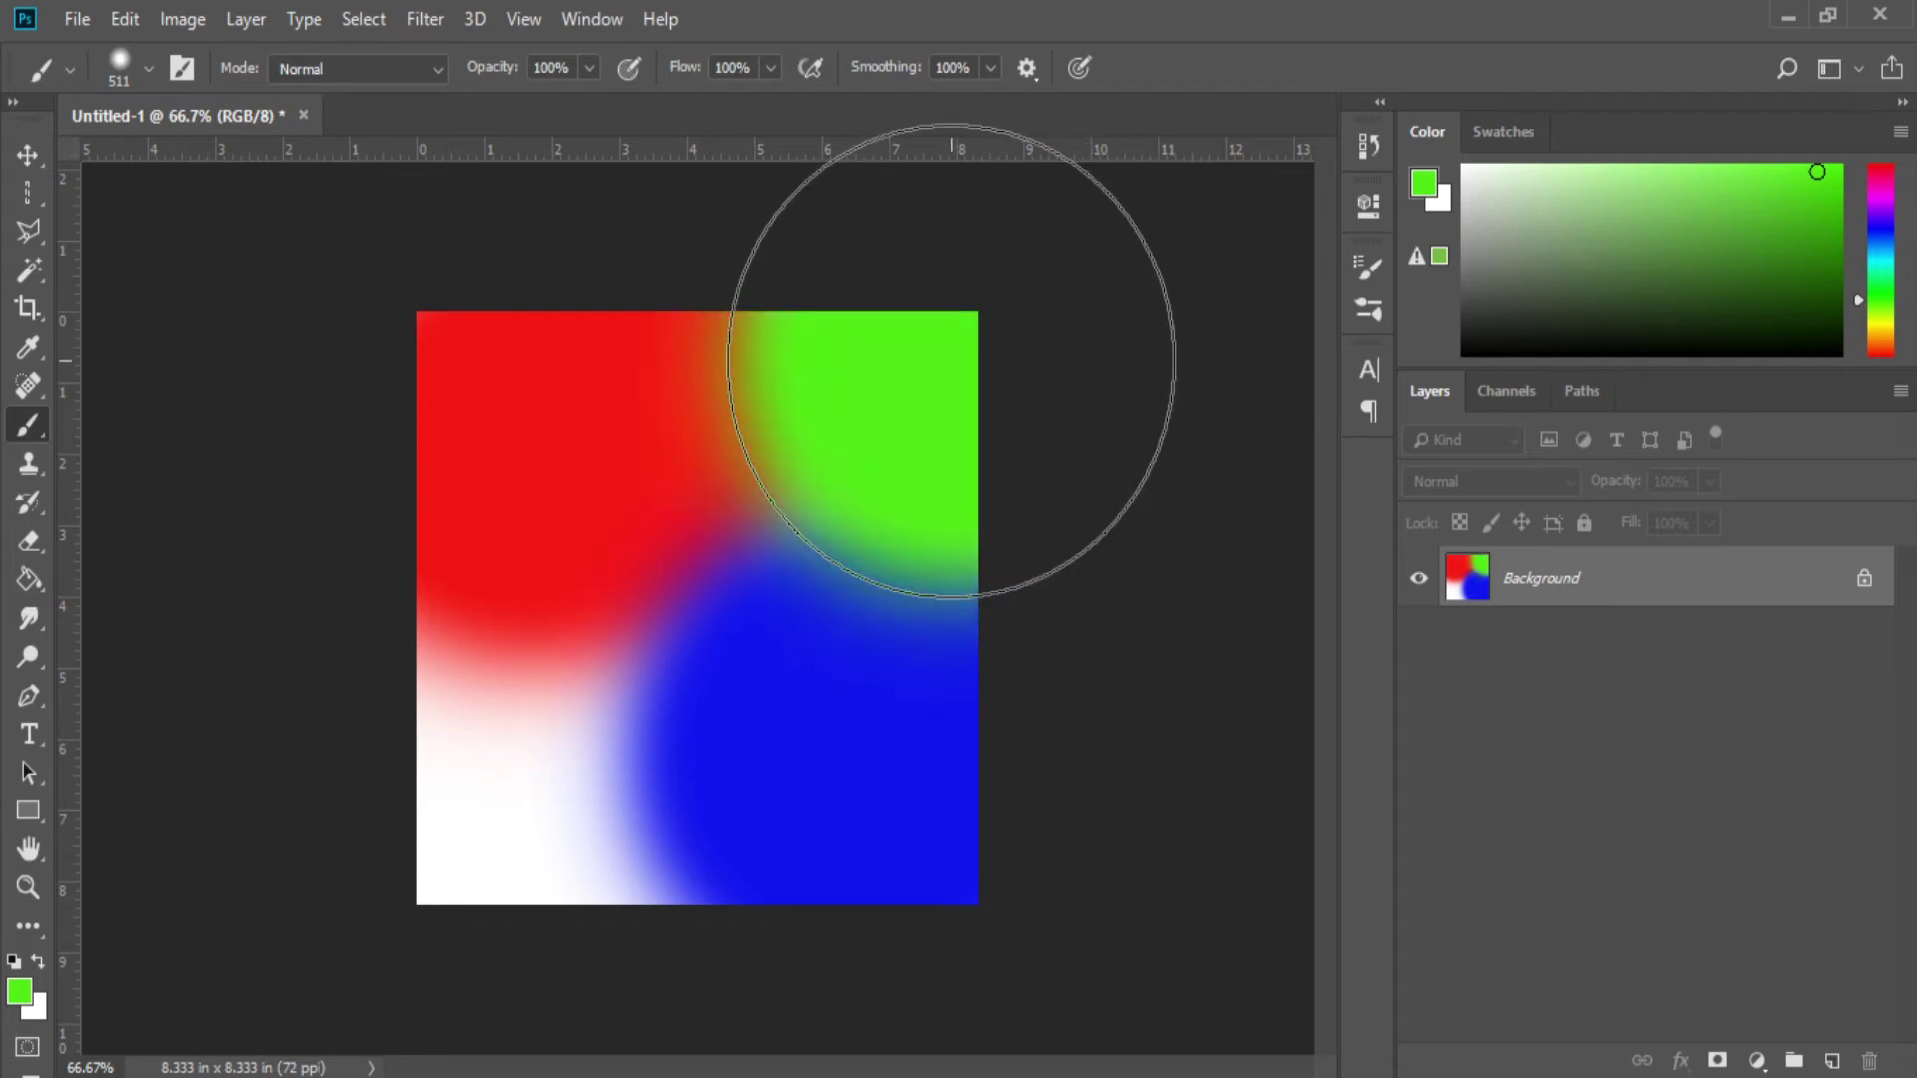
pyautogui.click(482, 836)
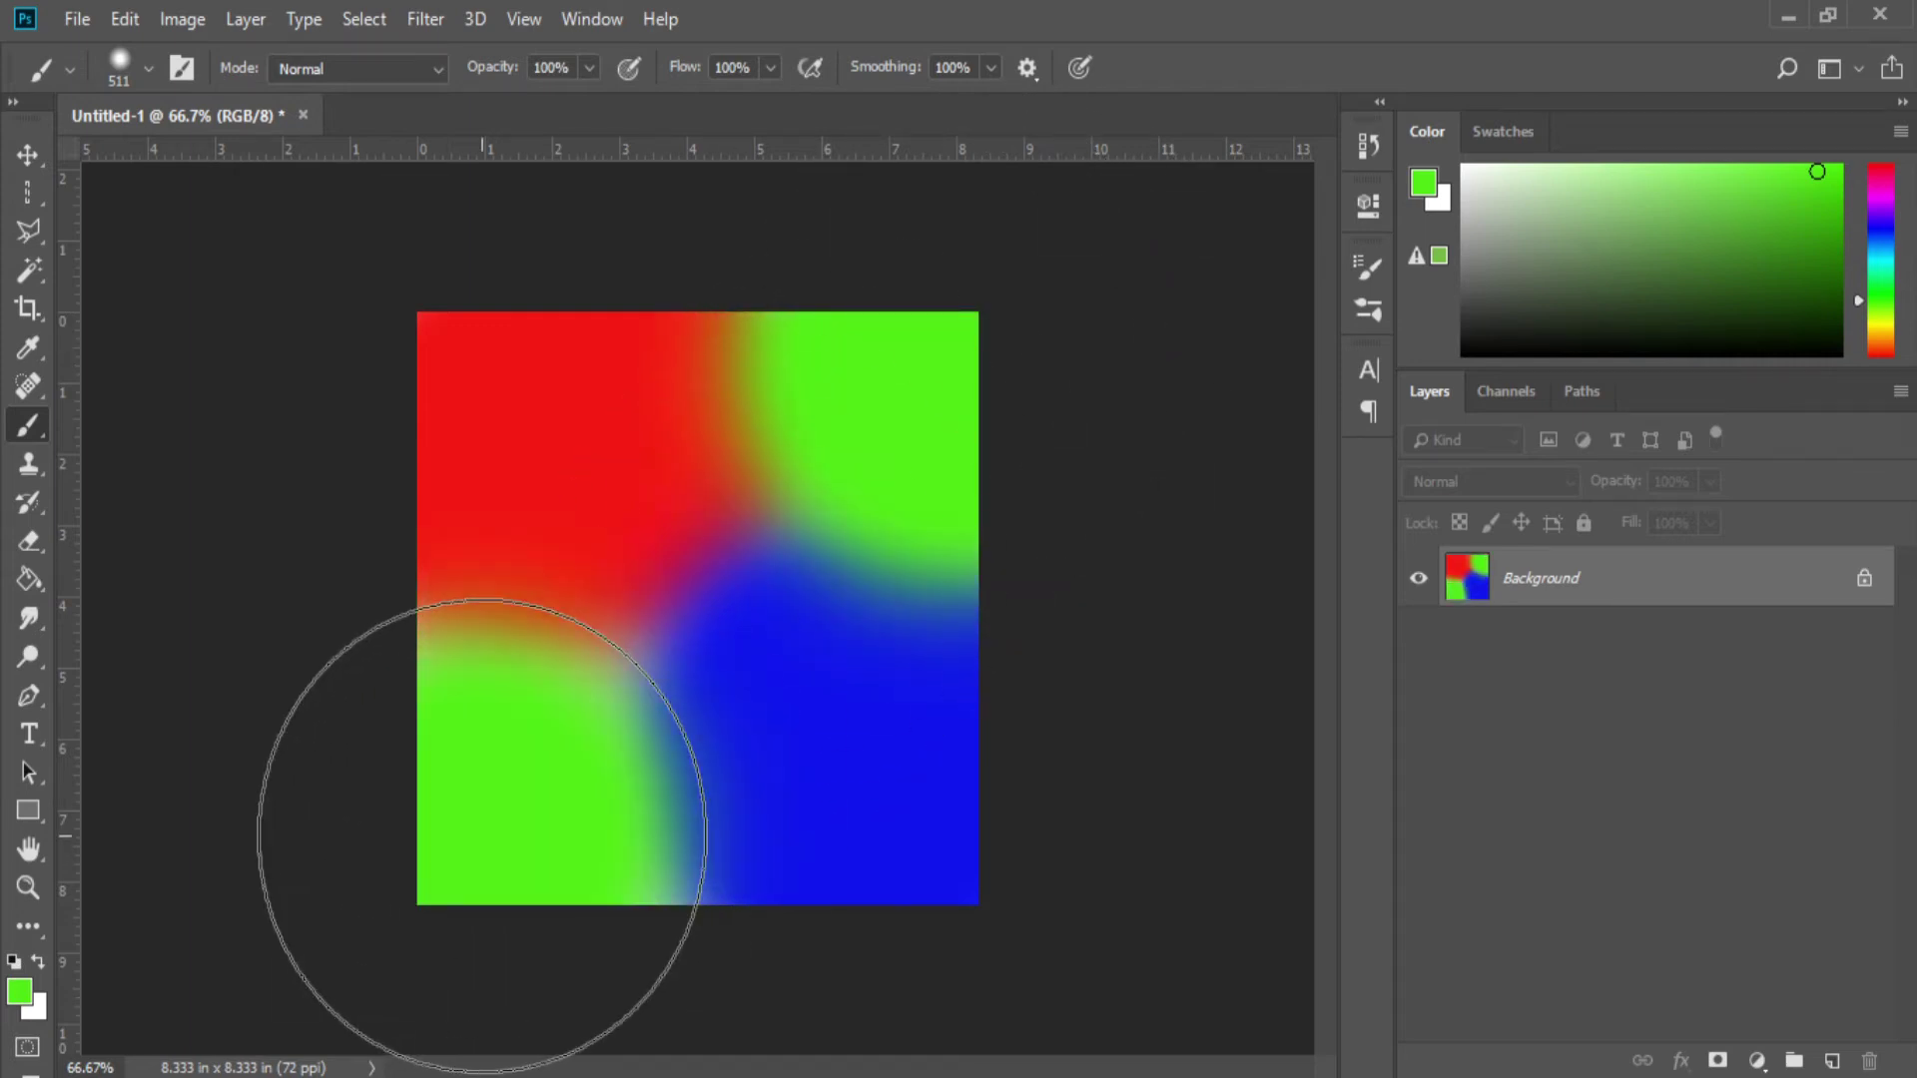
pyautogui.click(482, 837)
pyautogui.click(483, 837)
pyautogui.hotkey('ctrl', 'z')
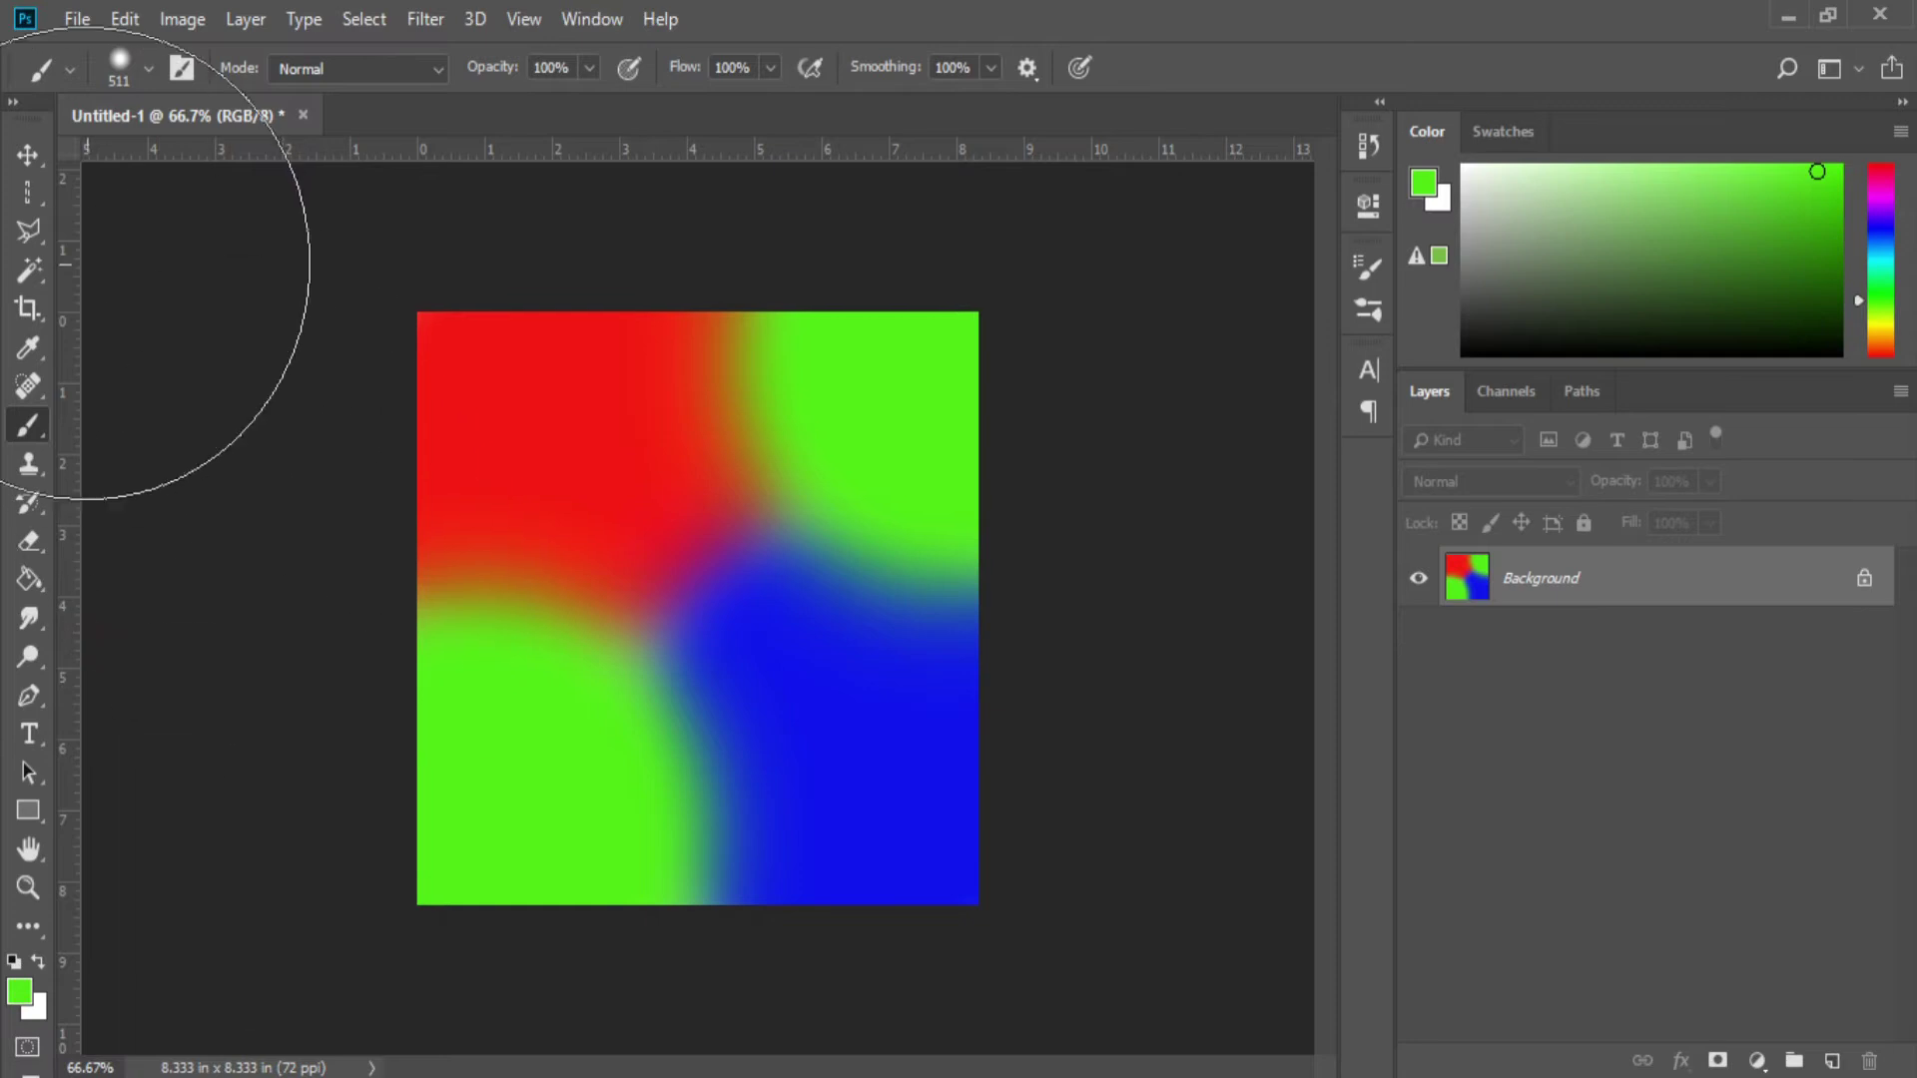
# Step: Unlock the painted Background into Layer 0 and add an empty Layer 1 above it
pyautogui.click(28, 150)
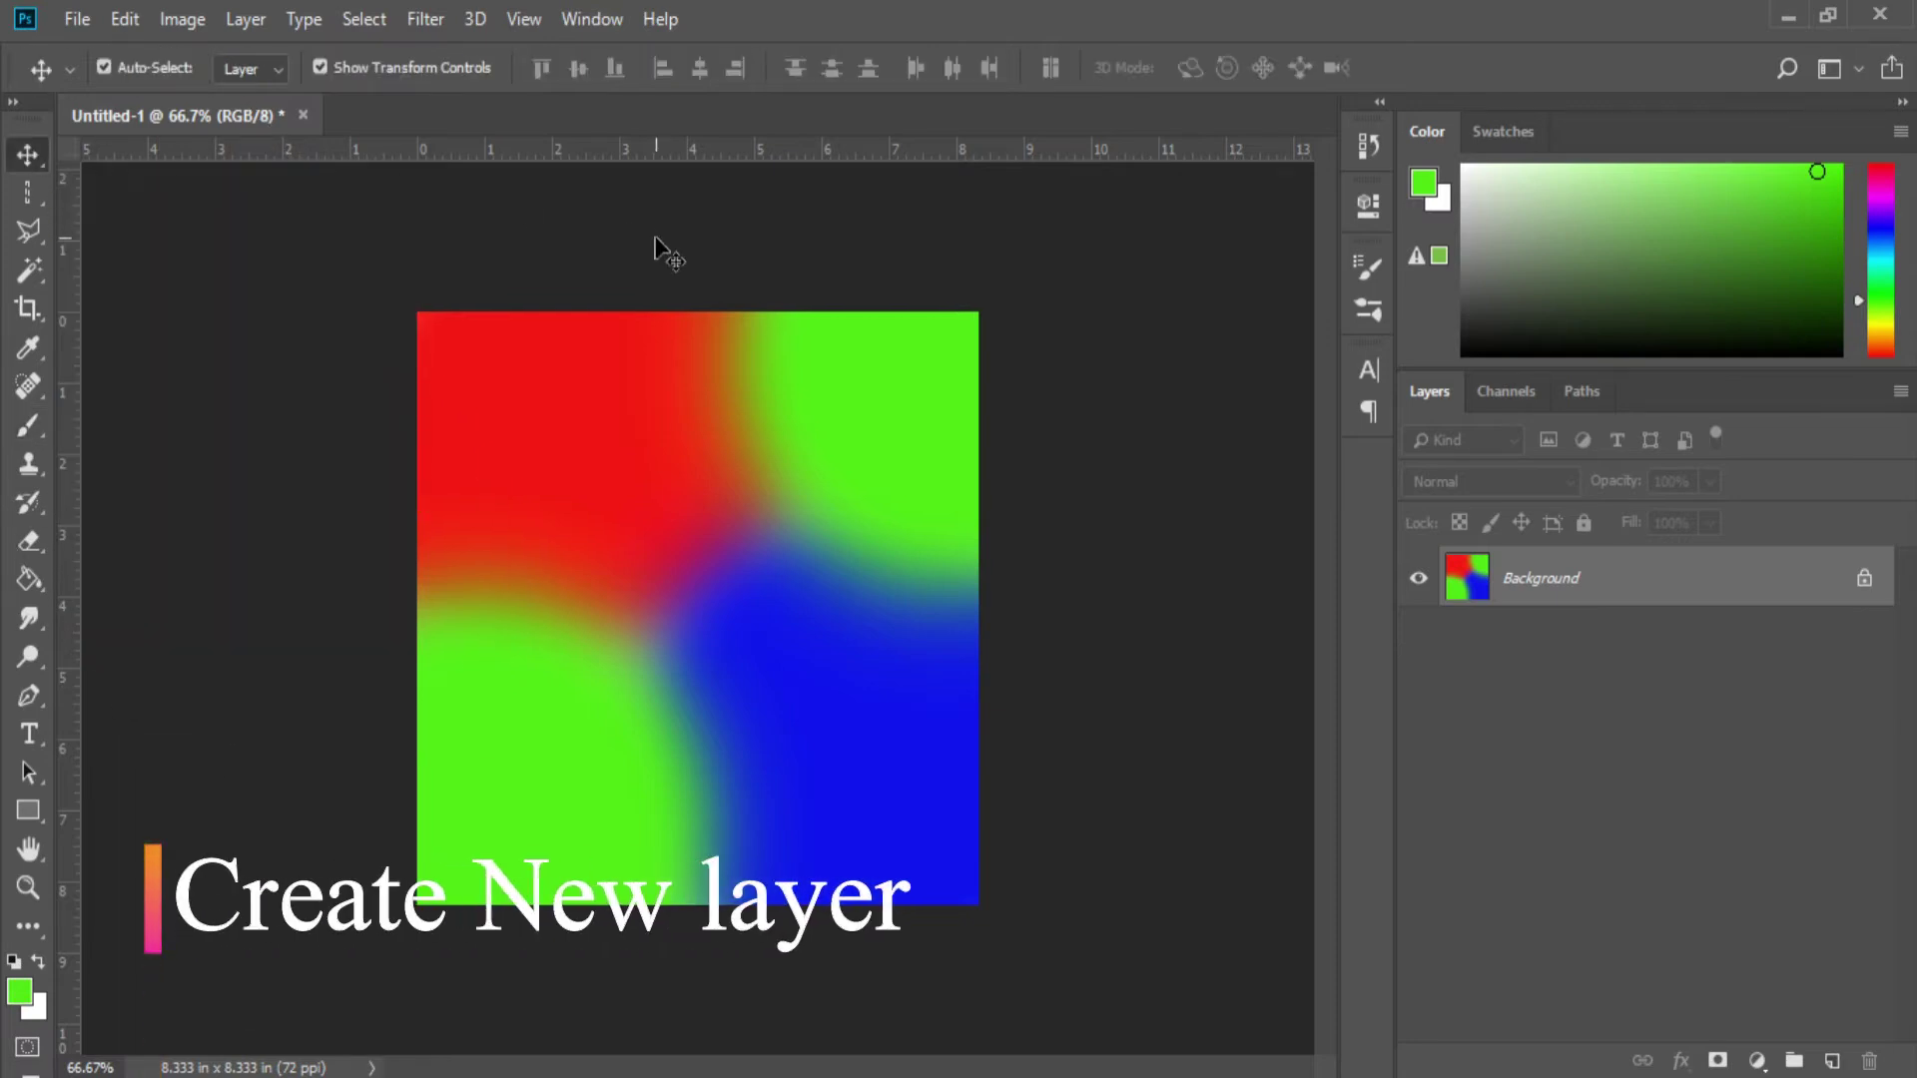
pyautogui.click(1863, 579)
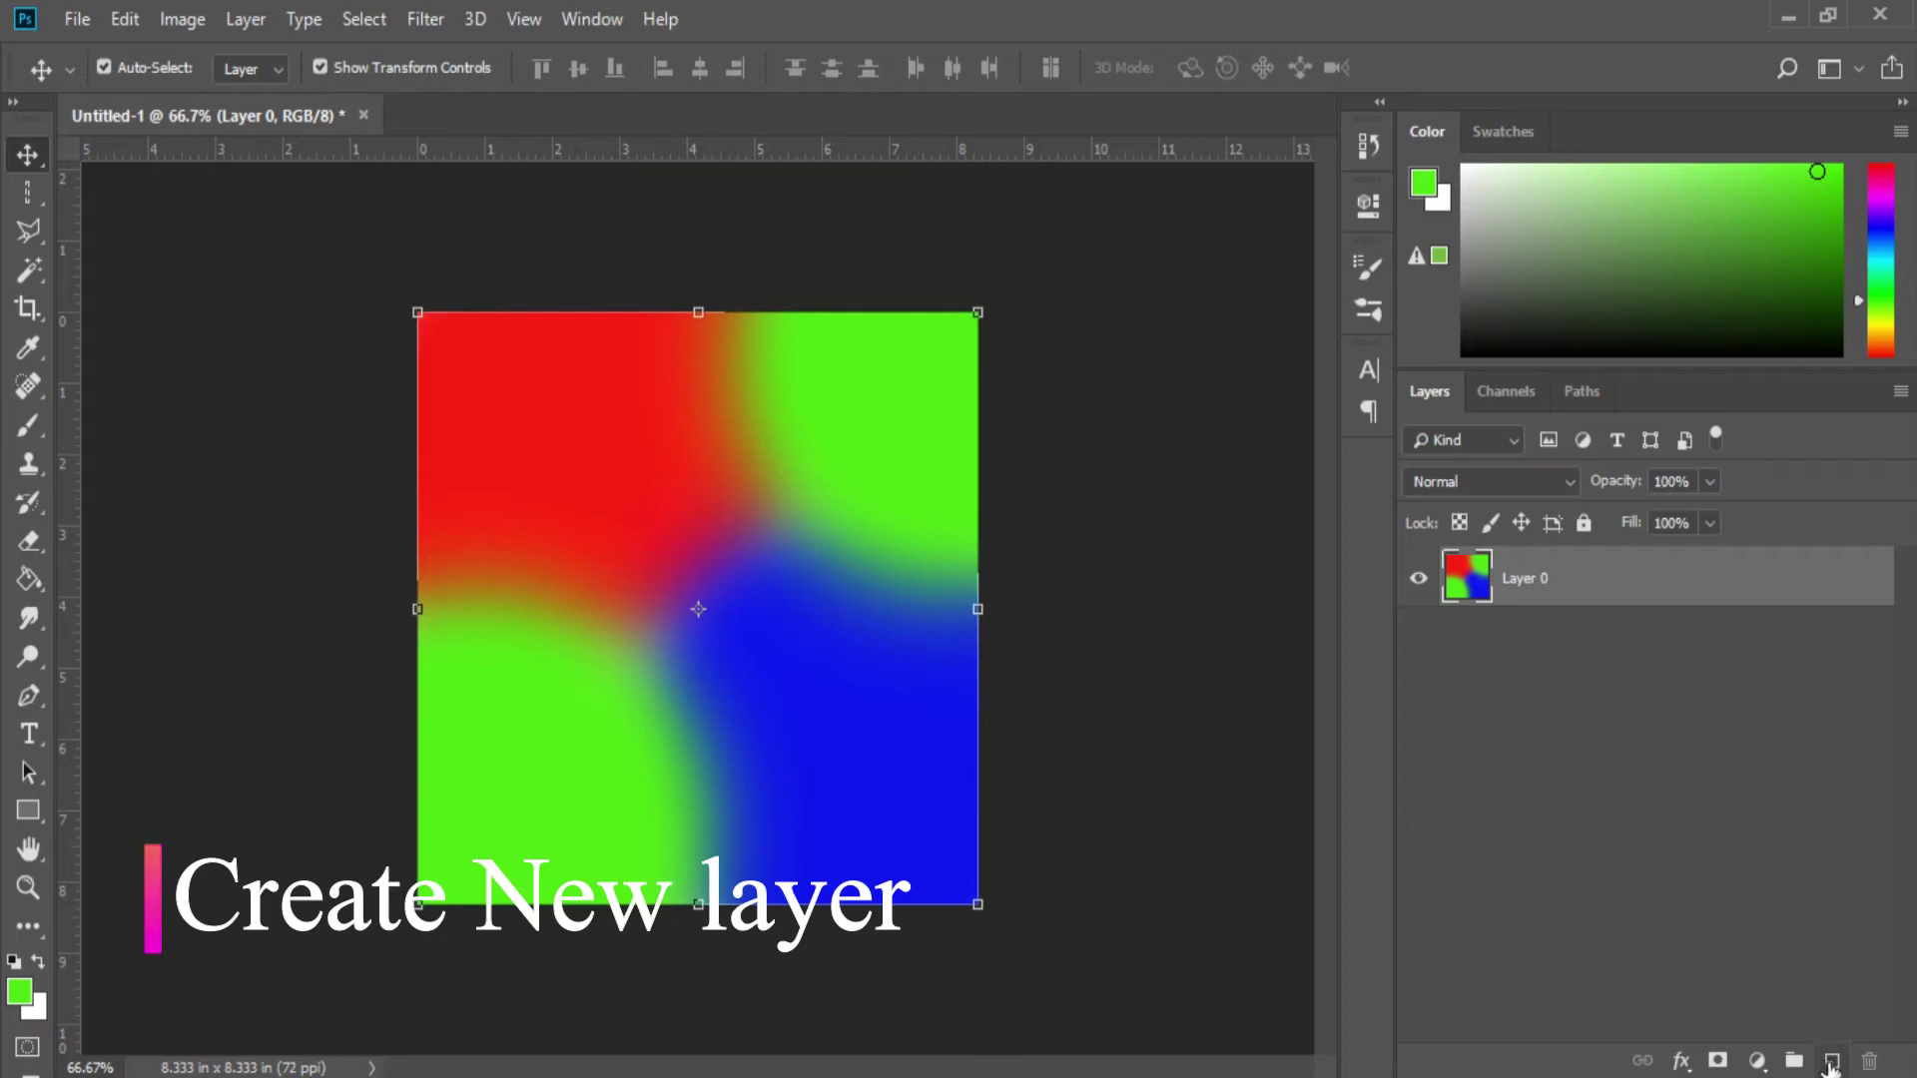
pyautogui.click(1831, 1062)
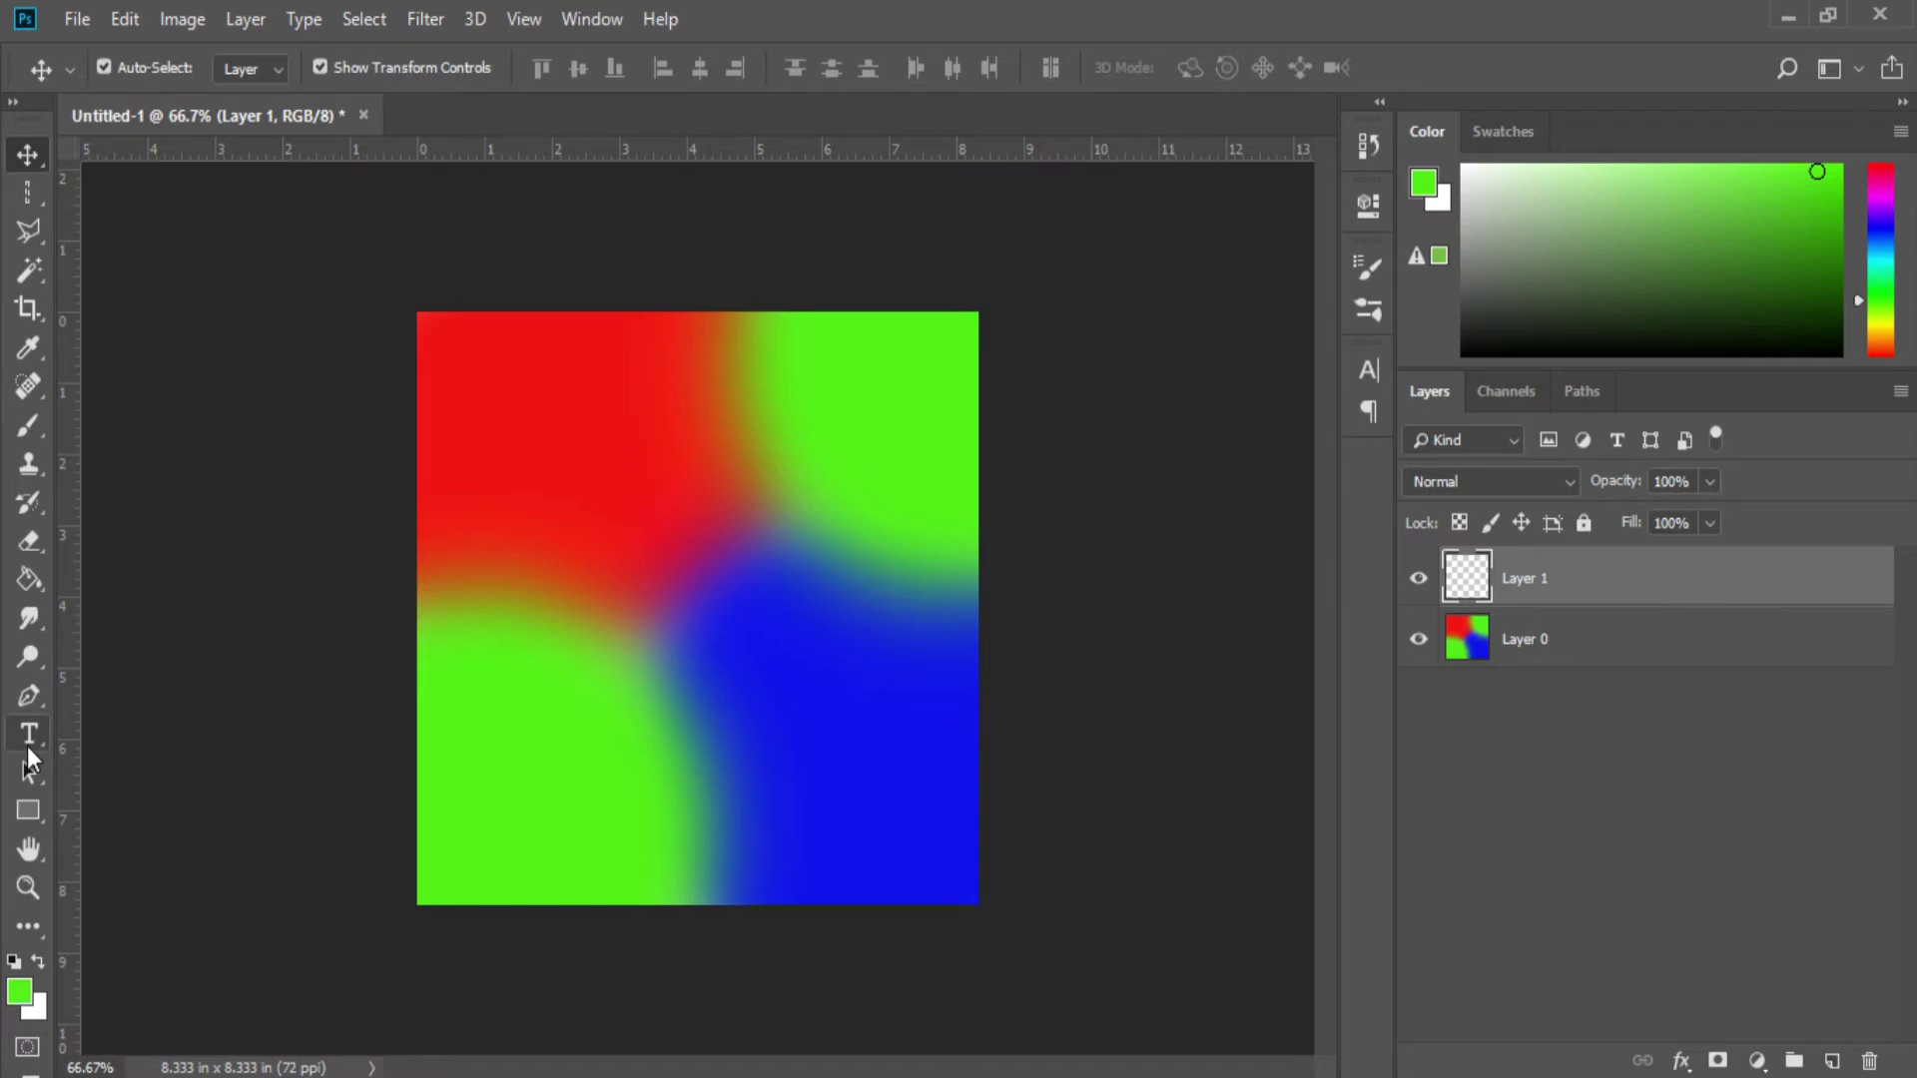
pyautogui.click(28, 748)
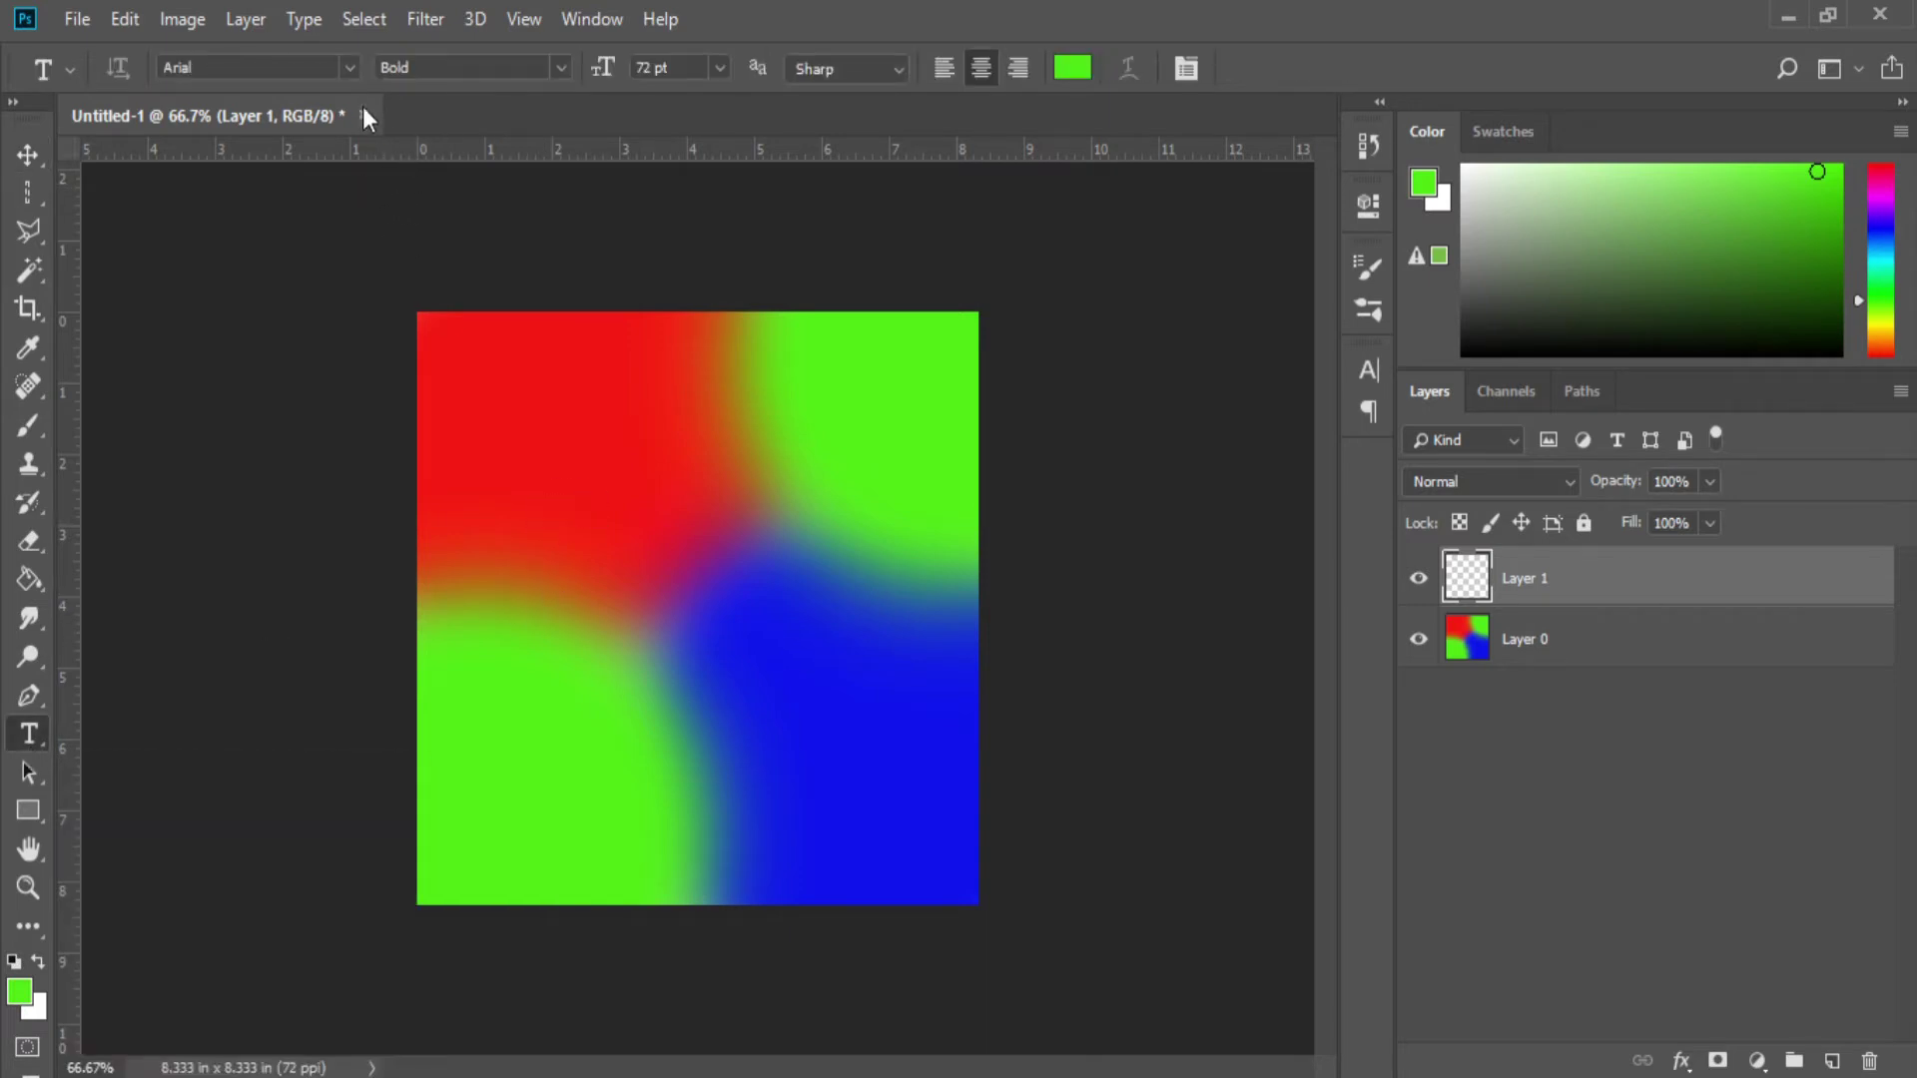
# Step: Set the type font to Arial and the text colour to white
pyautogui.click(350, 66)
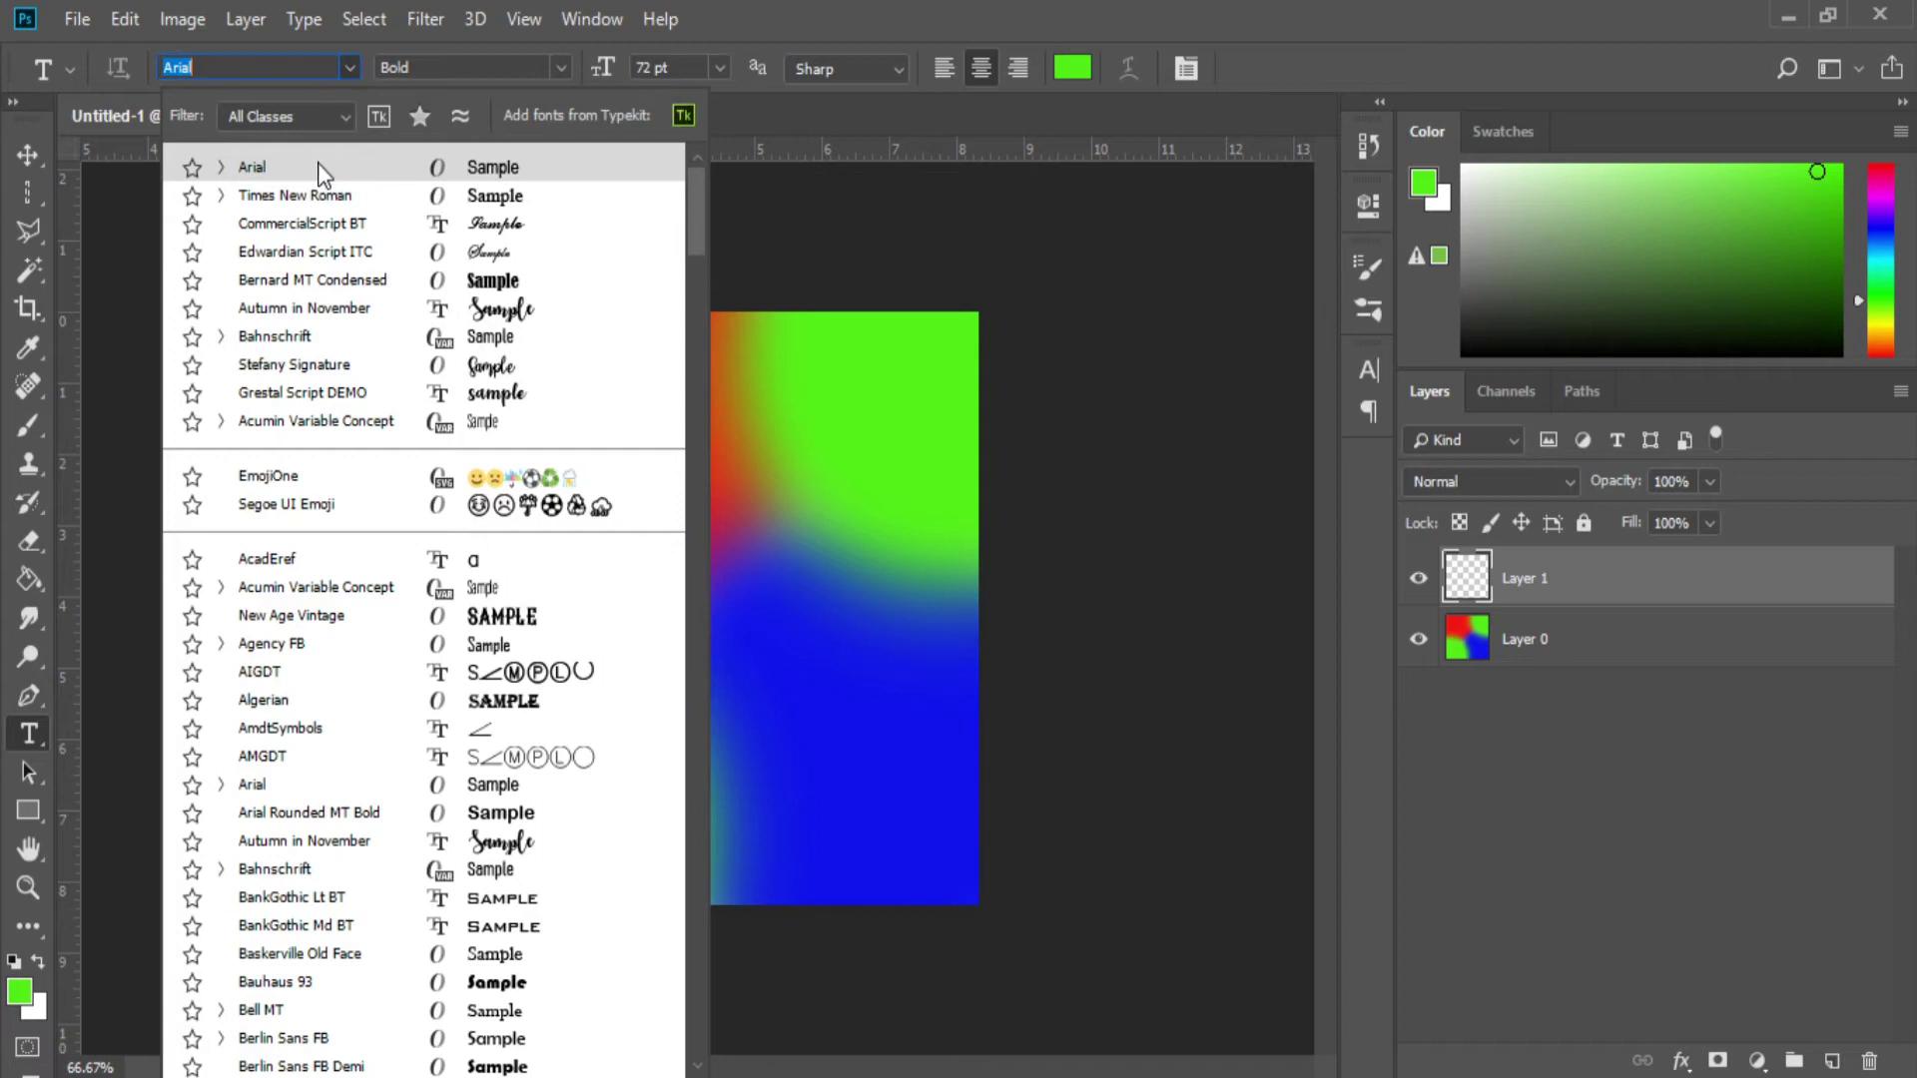
pyautogui.click(319, 166)
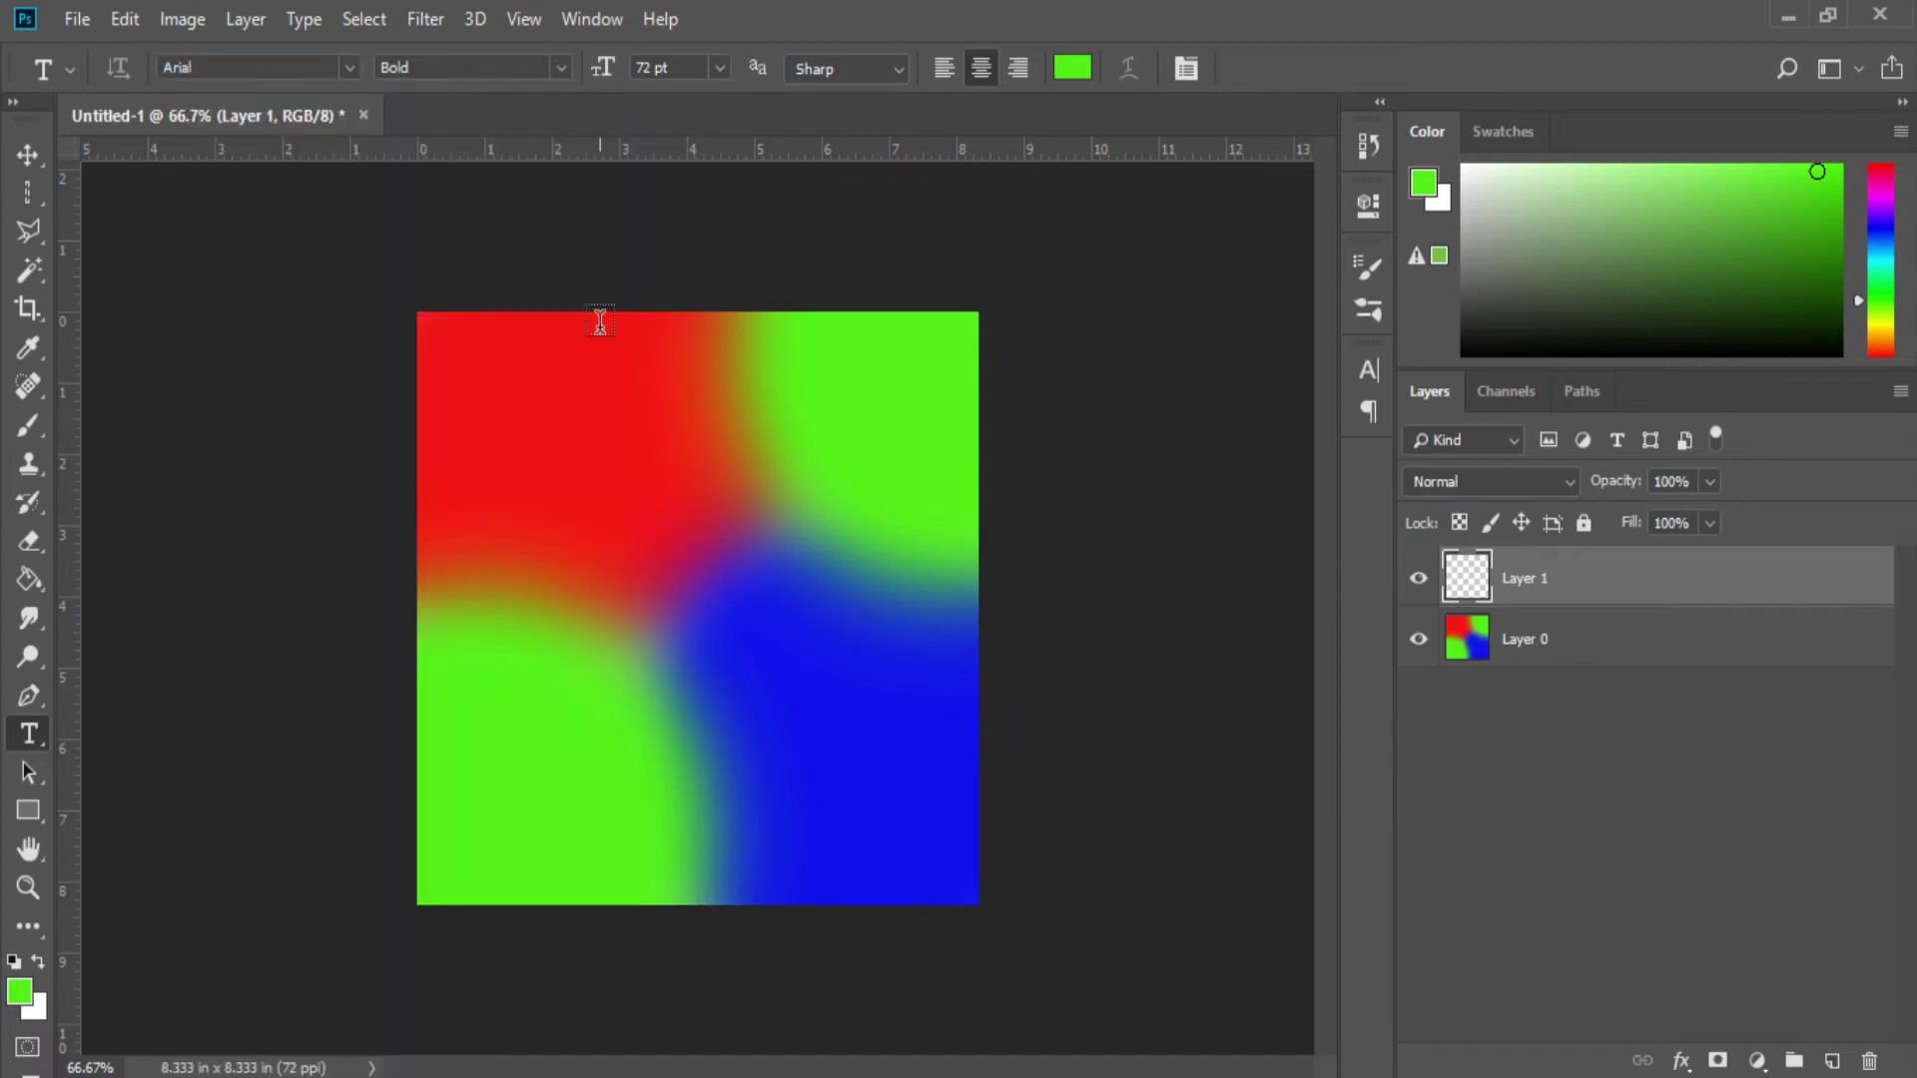
pyautogui.click(1072, 68)
pyautogui.moveTo(1224, 124); pyautogui.dragTo(1136, 77)
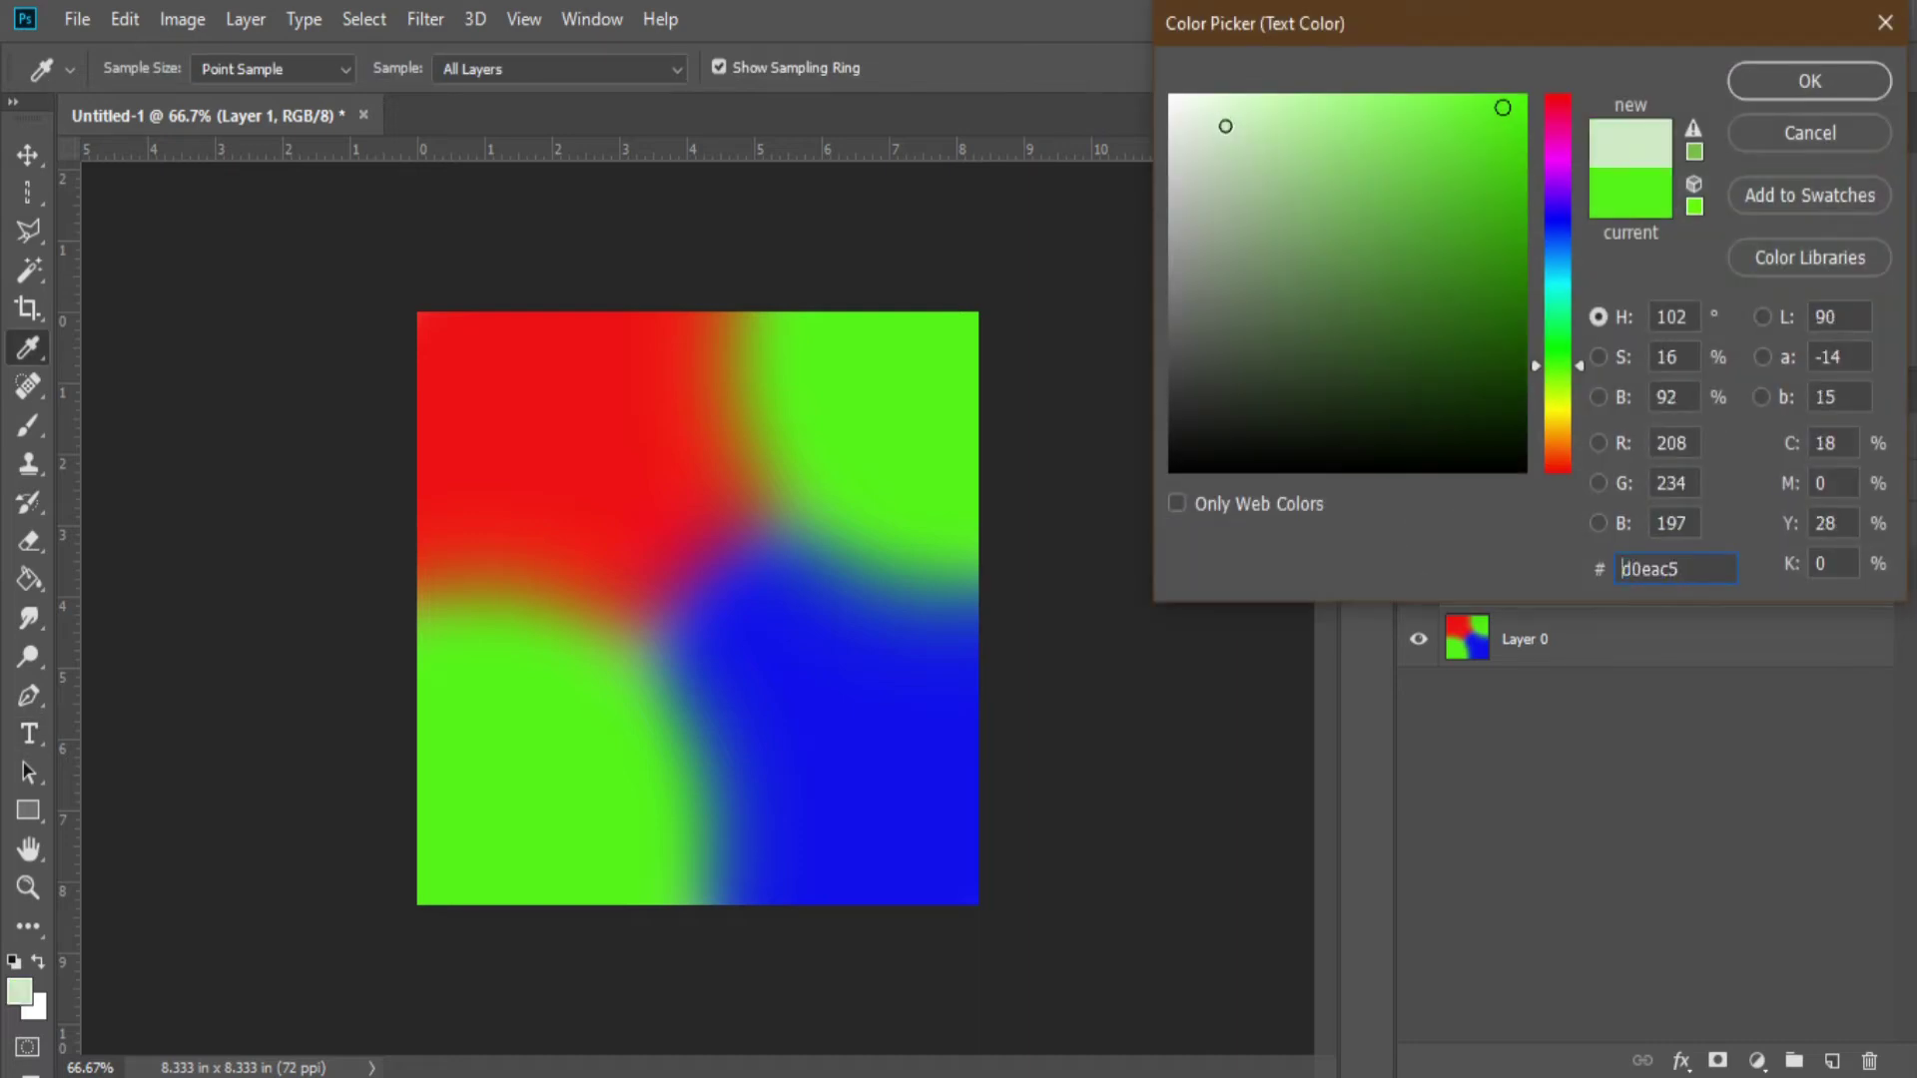
pyautogui.click(1806, 84)
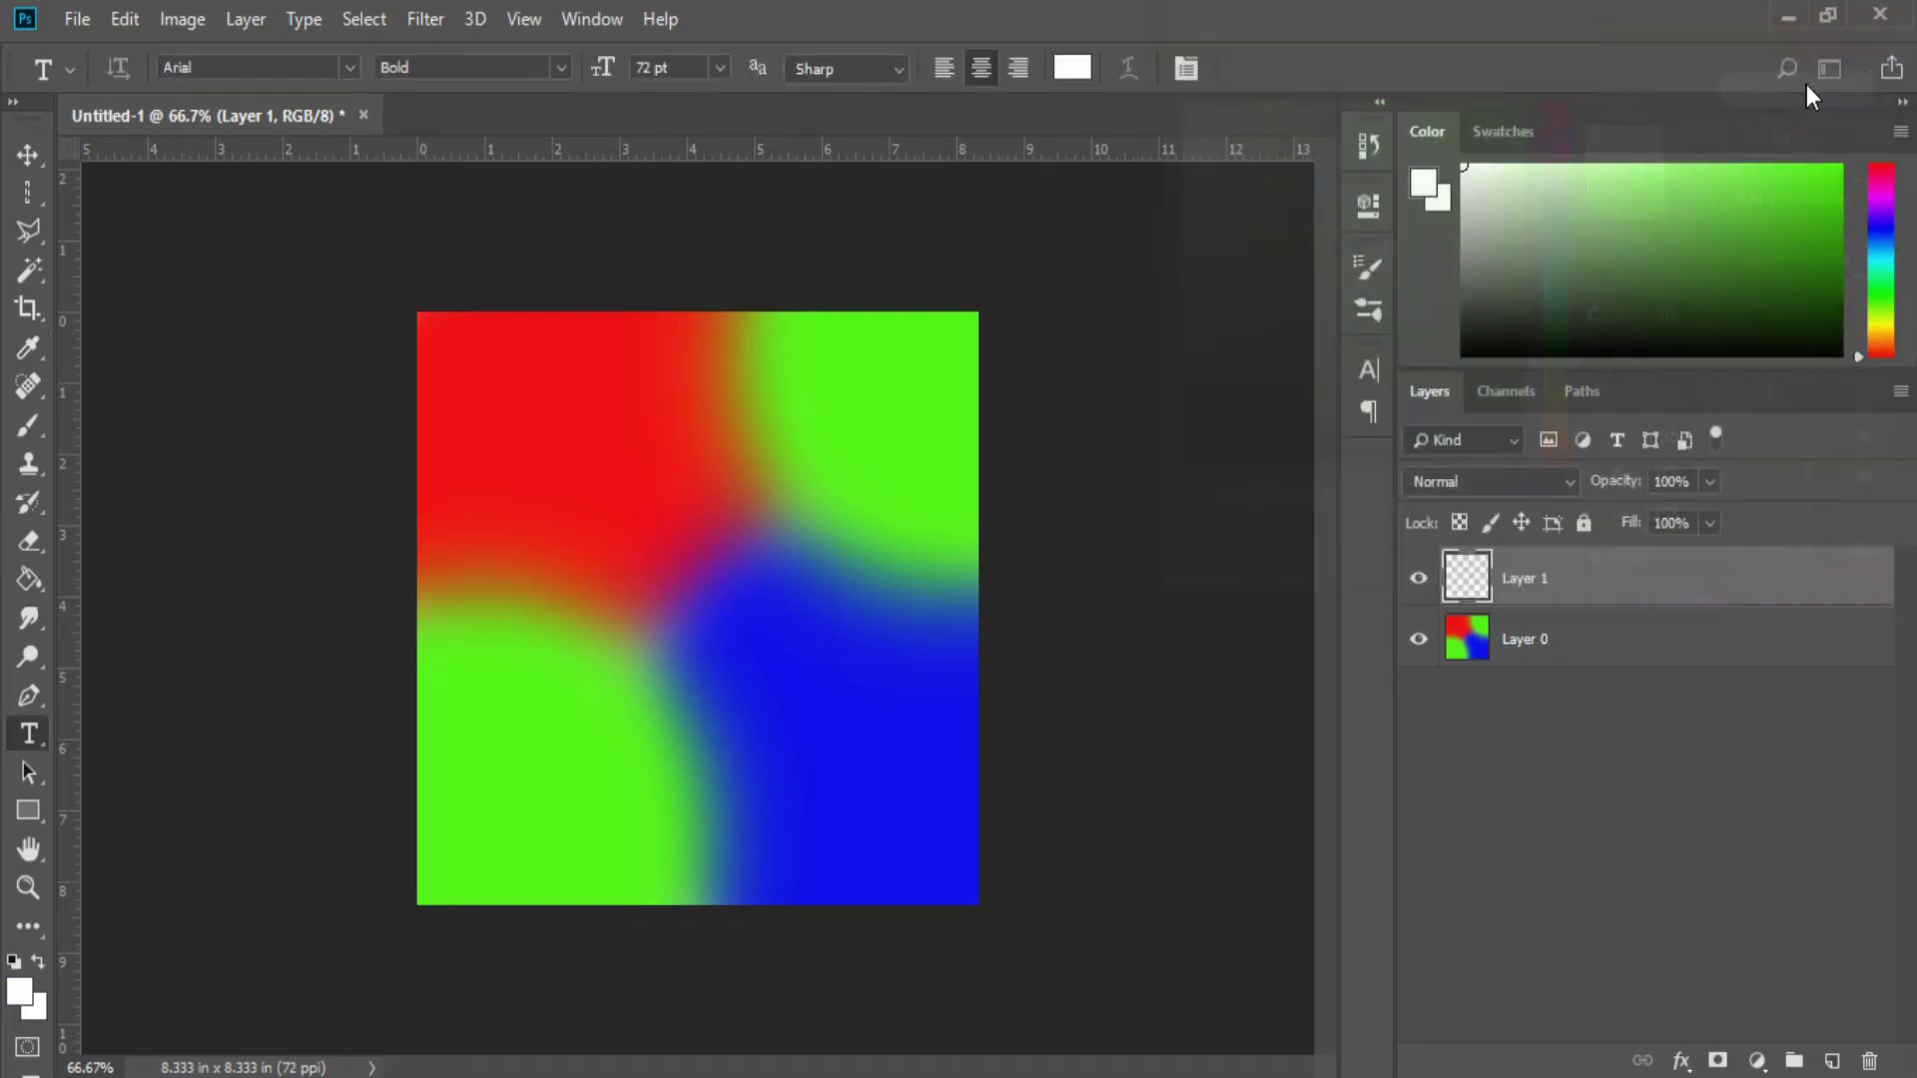
# Step: Type 'RGB' and 'GRAPHICS' on two lines over the red patch and commit
pyautogui.click(539, 483)
pyautogui.write('RG')
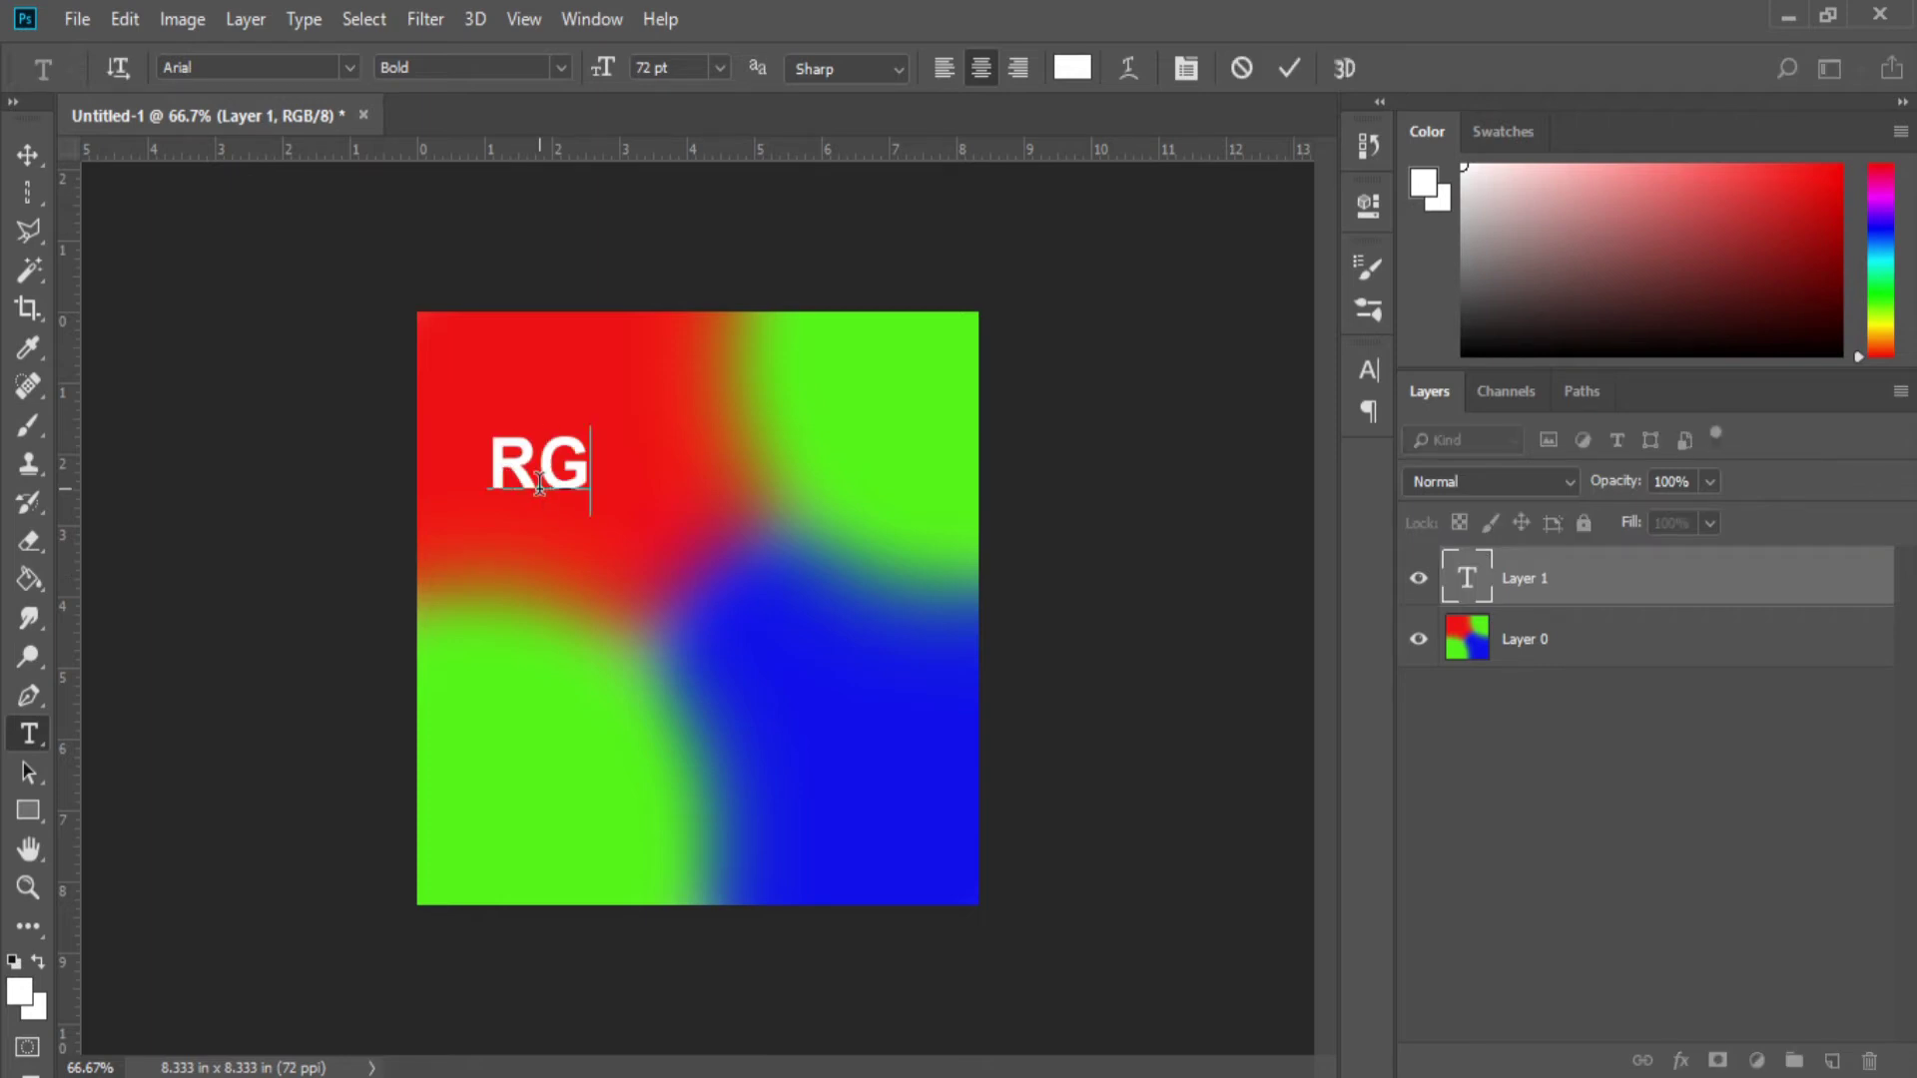
pyautogui.write('B')
pyautogui.press('Return')
pyautogui.write('GB R')
pyautogui.write('APHICS')
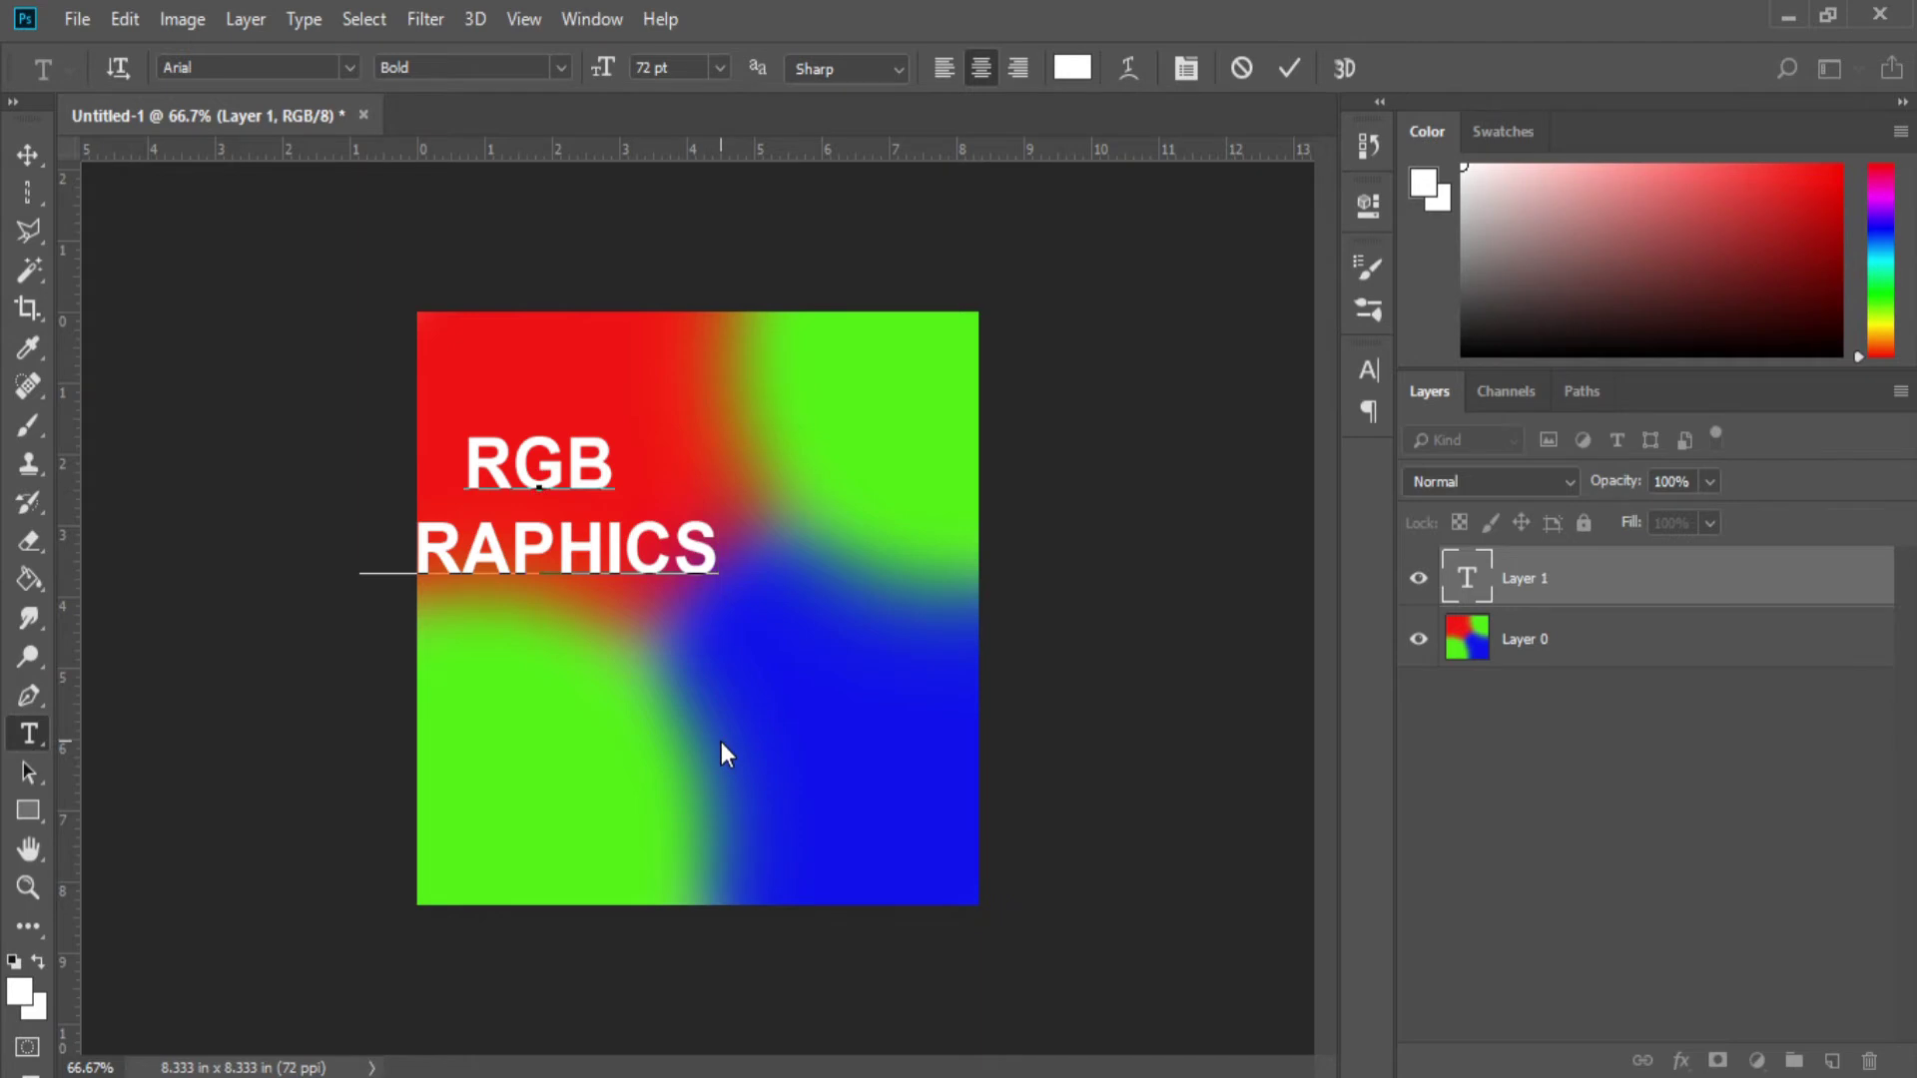
pyautogui.hotkey('ctrl', 'Return')
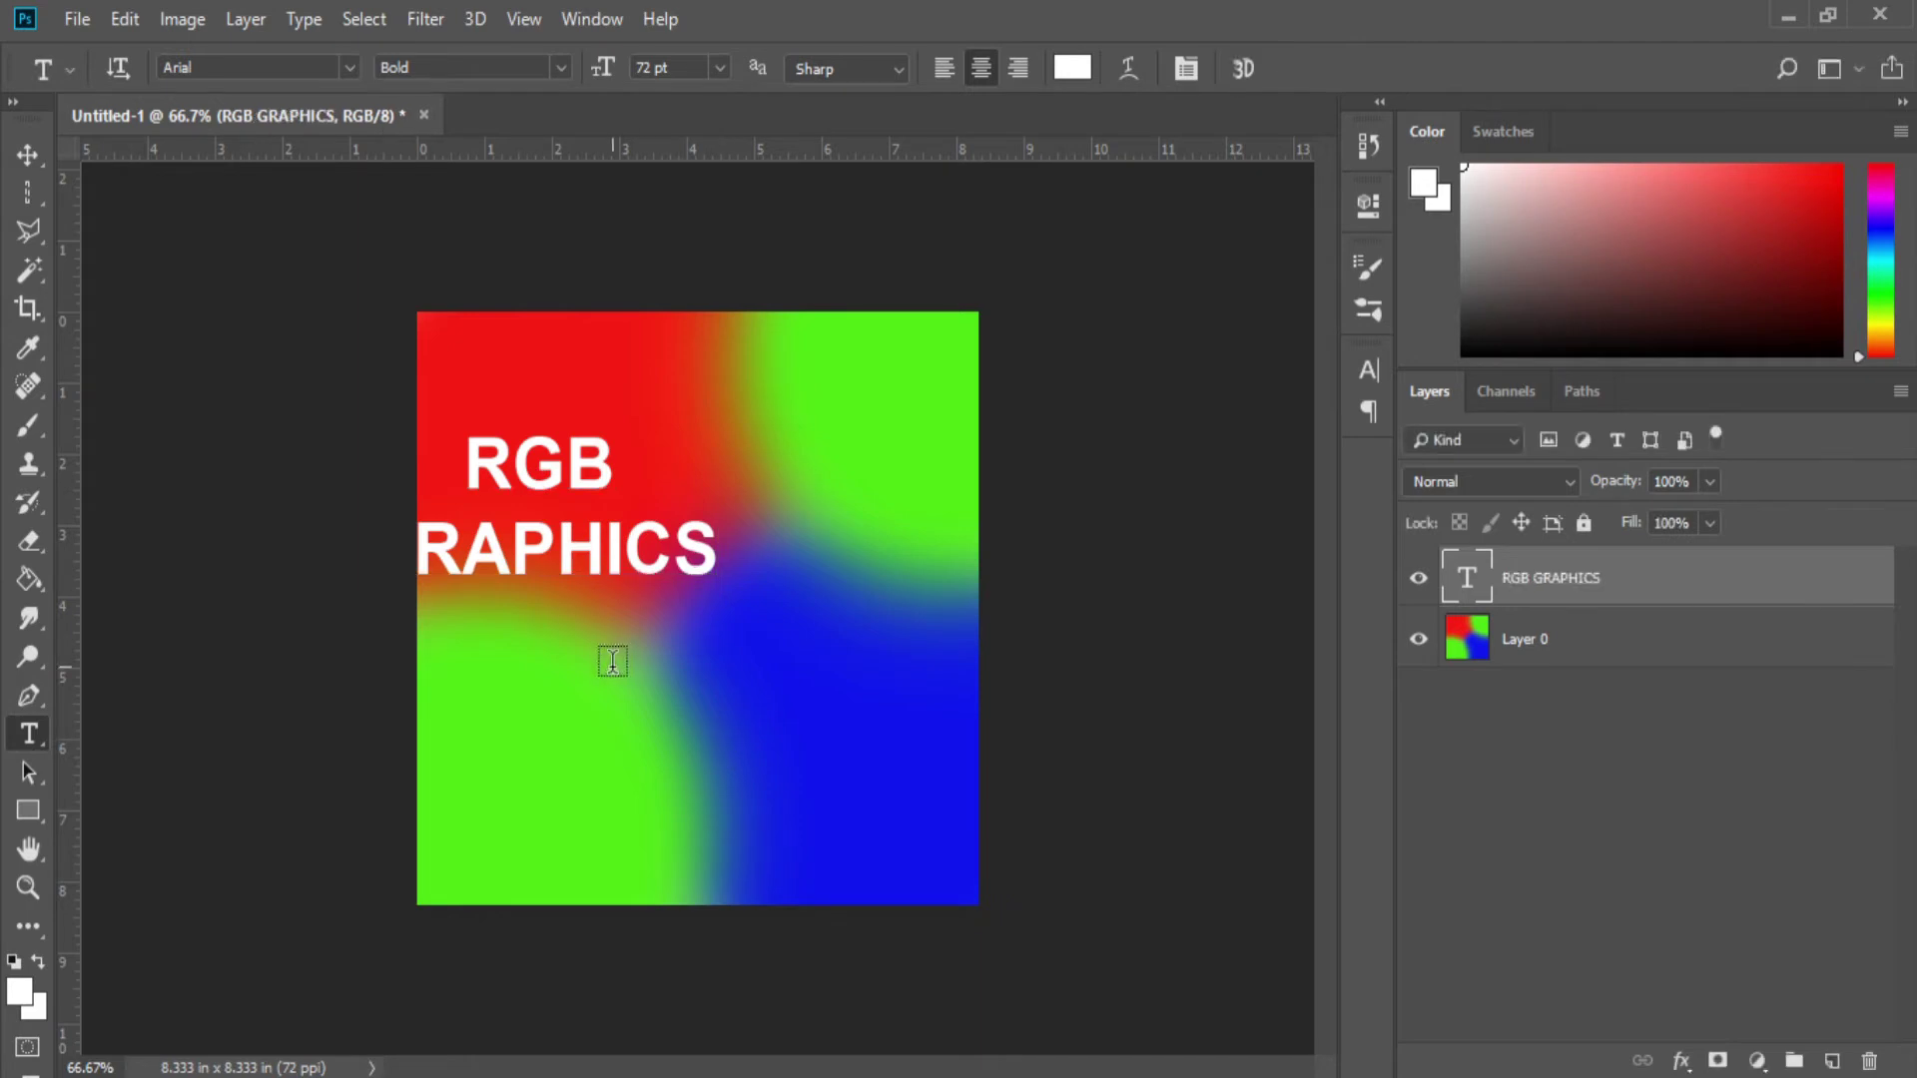
# Step: Centre the RGB GRAPHICS text and scale it proportionally to nearly the full canvas width
pyautogui.press('v')
pyautogui.moveTo(631, 477)
pyautogui.mouseDown()
pyautogui.moveTo(741, 495)
pyautogui.moveTo(789, 559)
pyautogui.mouseUp()
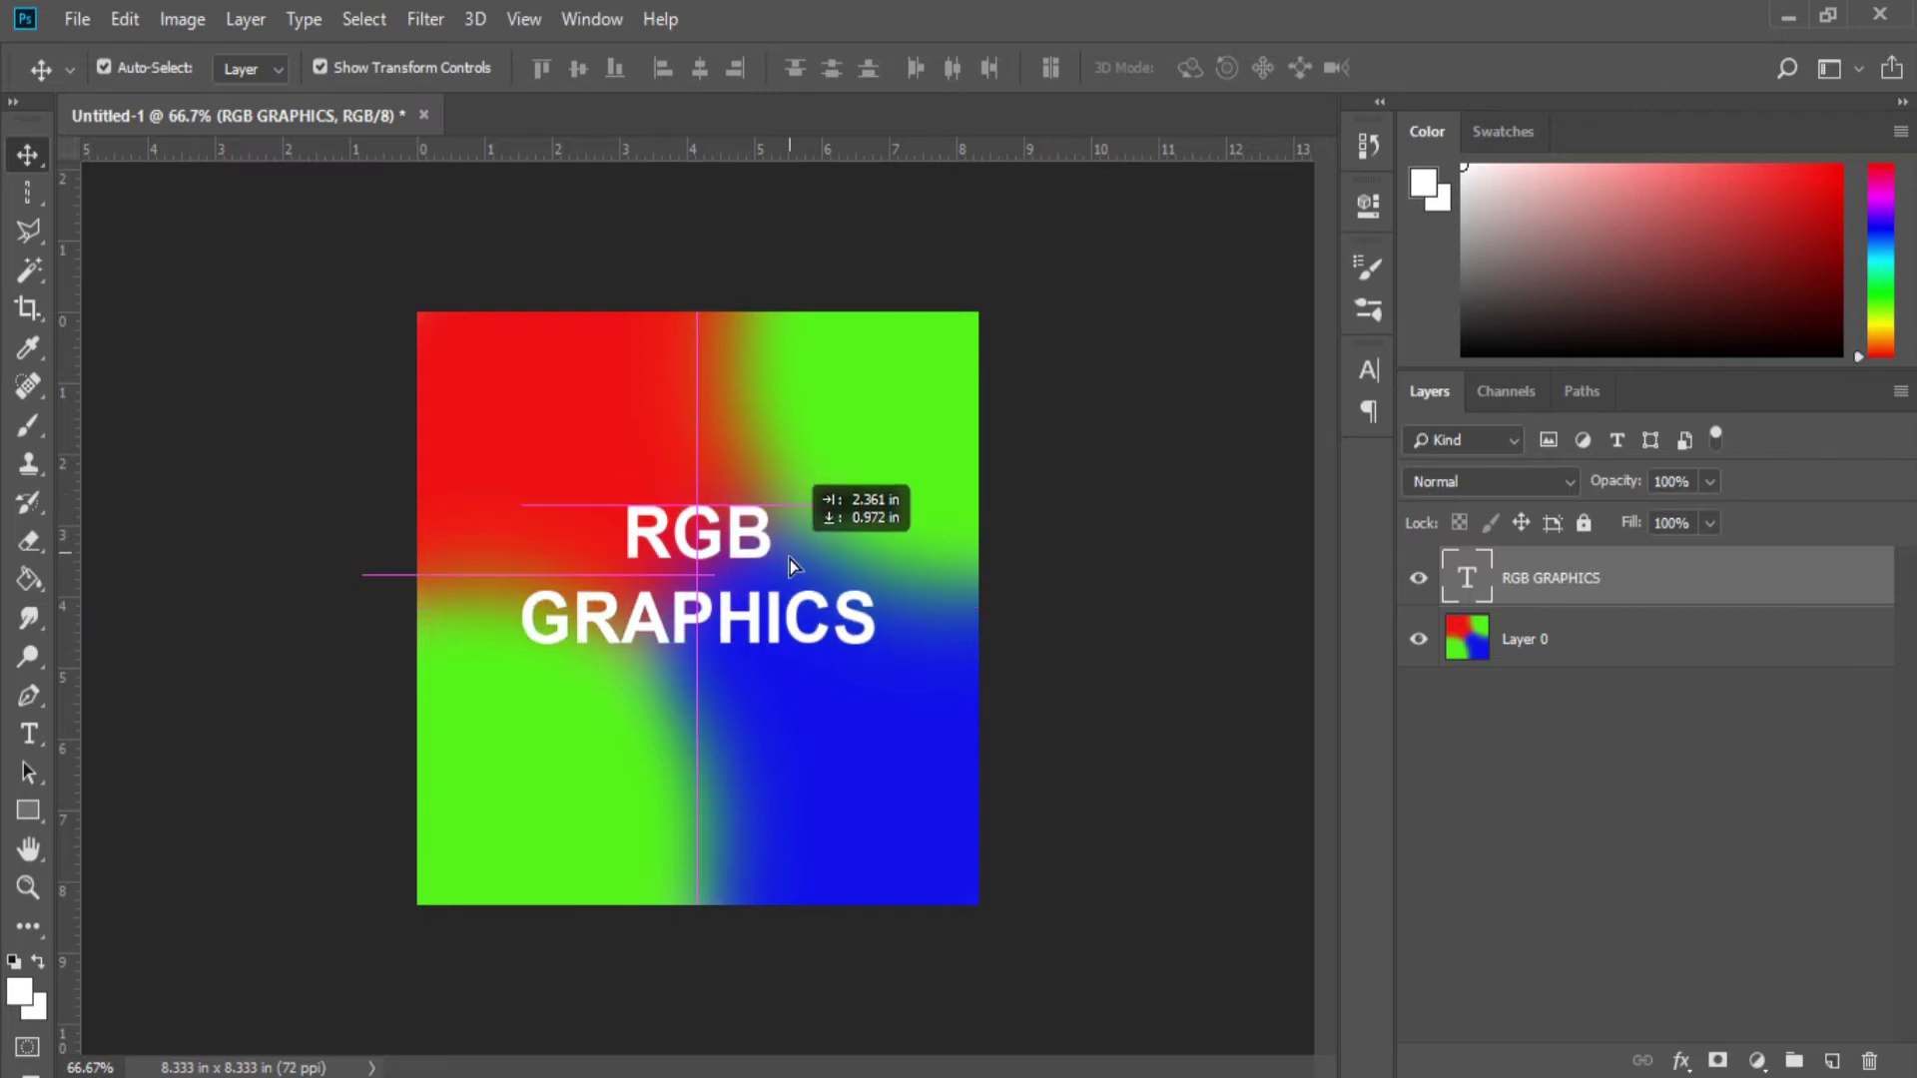
pyautogui.moveTo(789, 559); pyautogui.dragTo(791, 575)
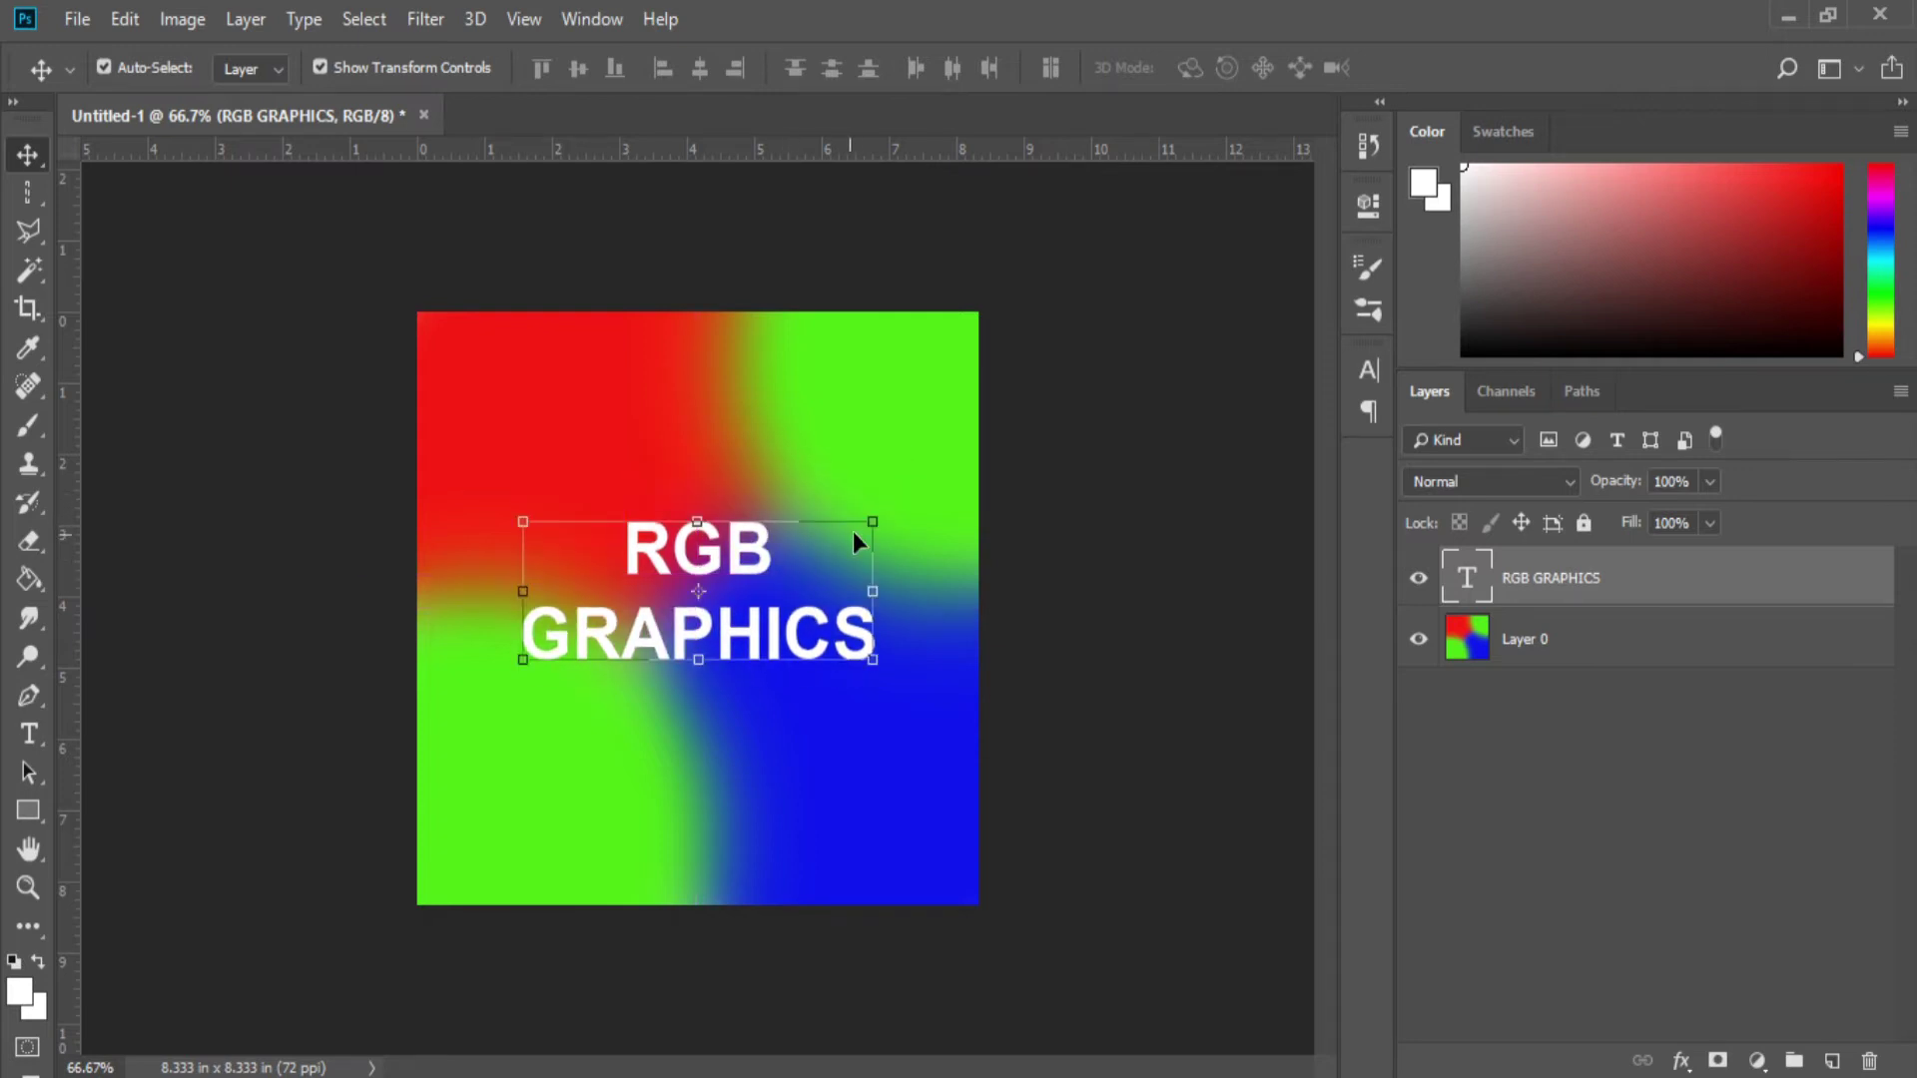
pyautogui.moveTo(872, 522); pyautogui.dragTo(944, 417)
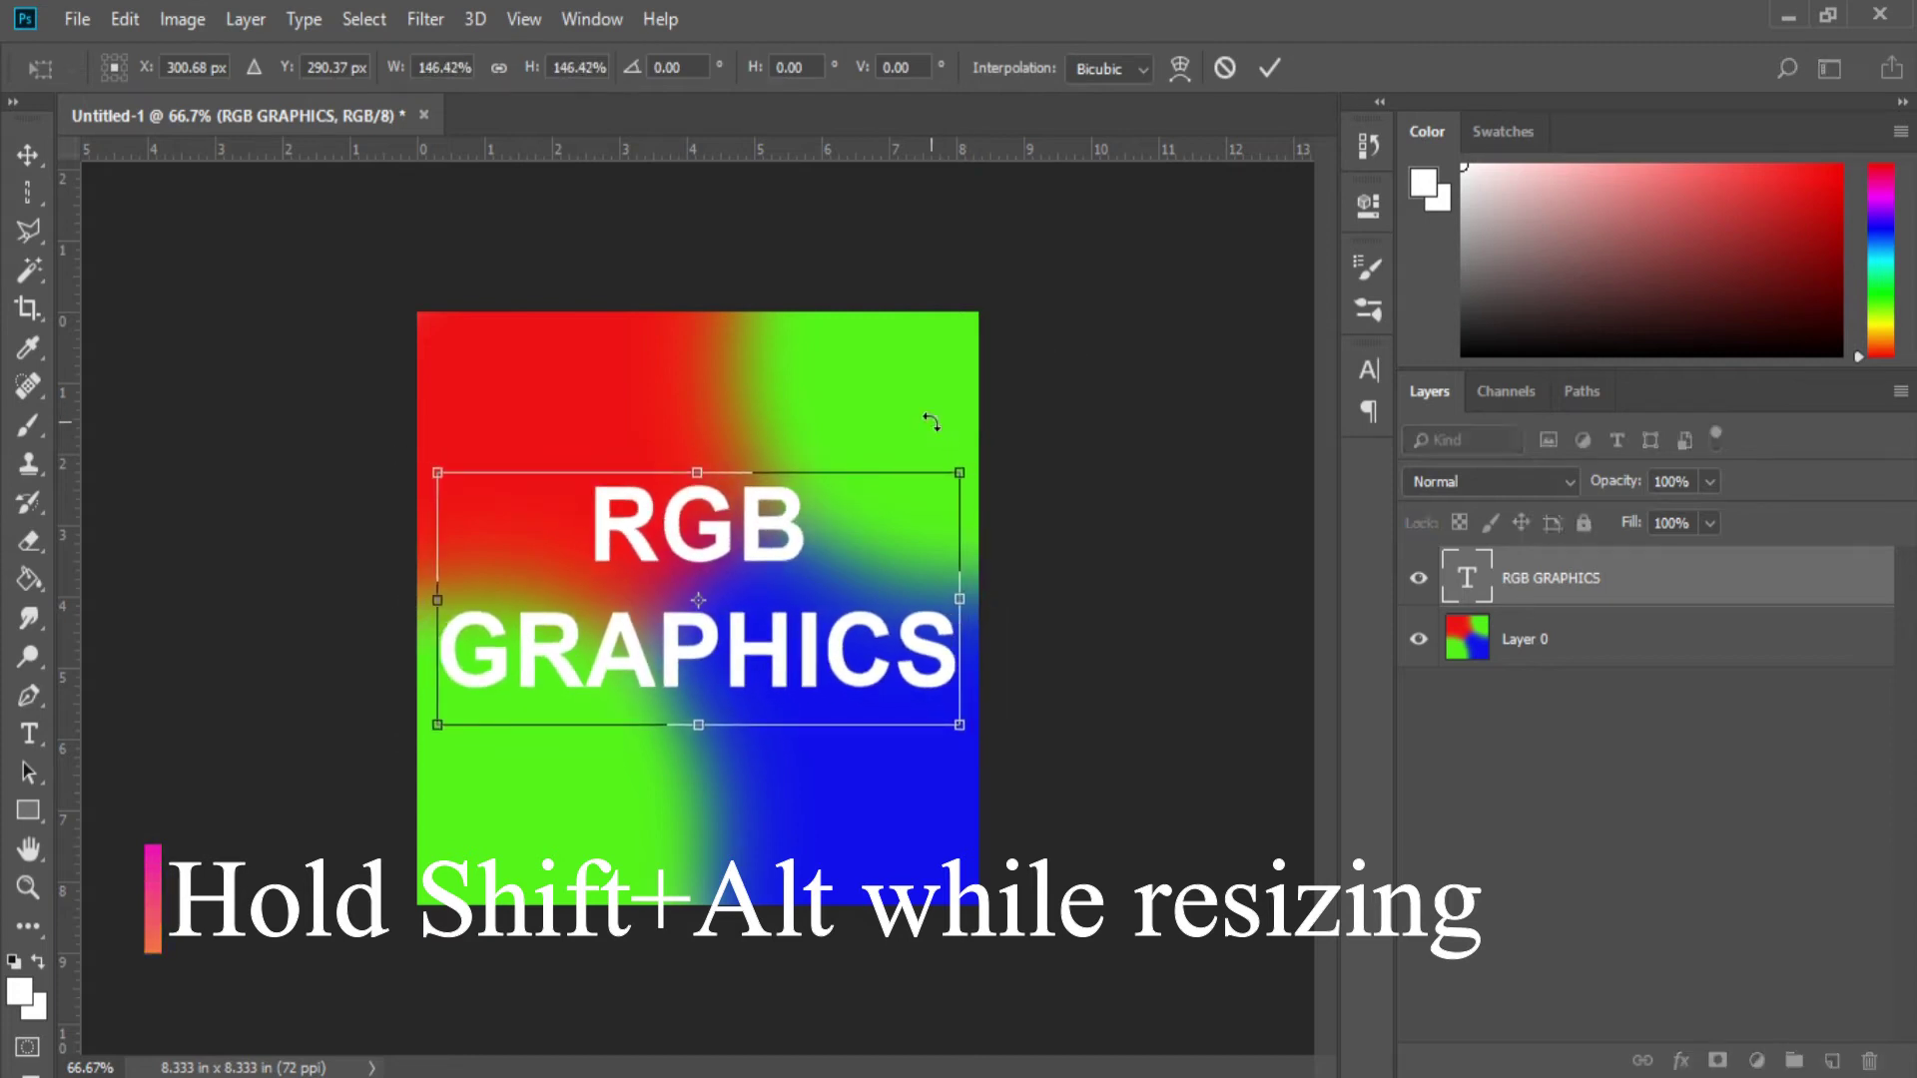
pyautogui.press('Return')
pyautogui.click(930, 419)
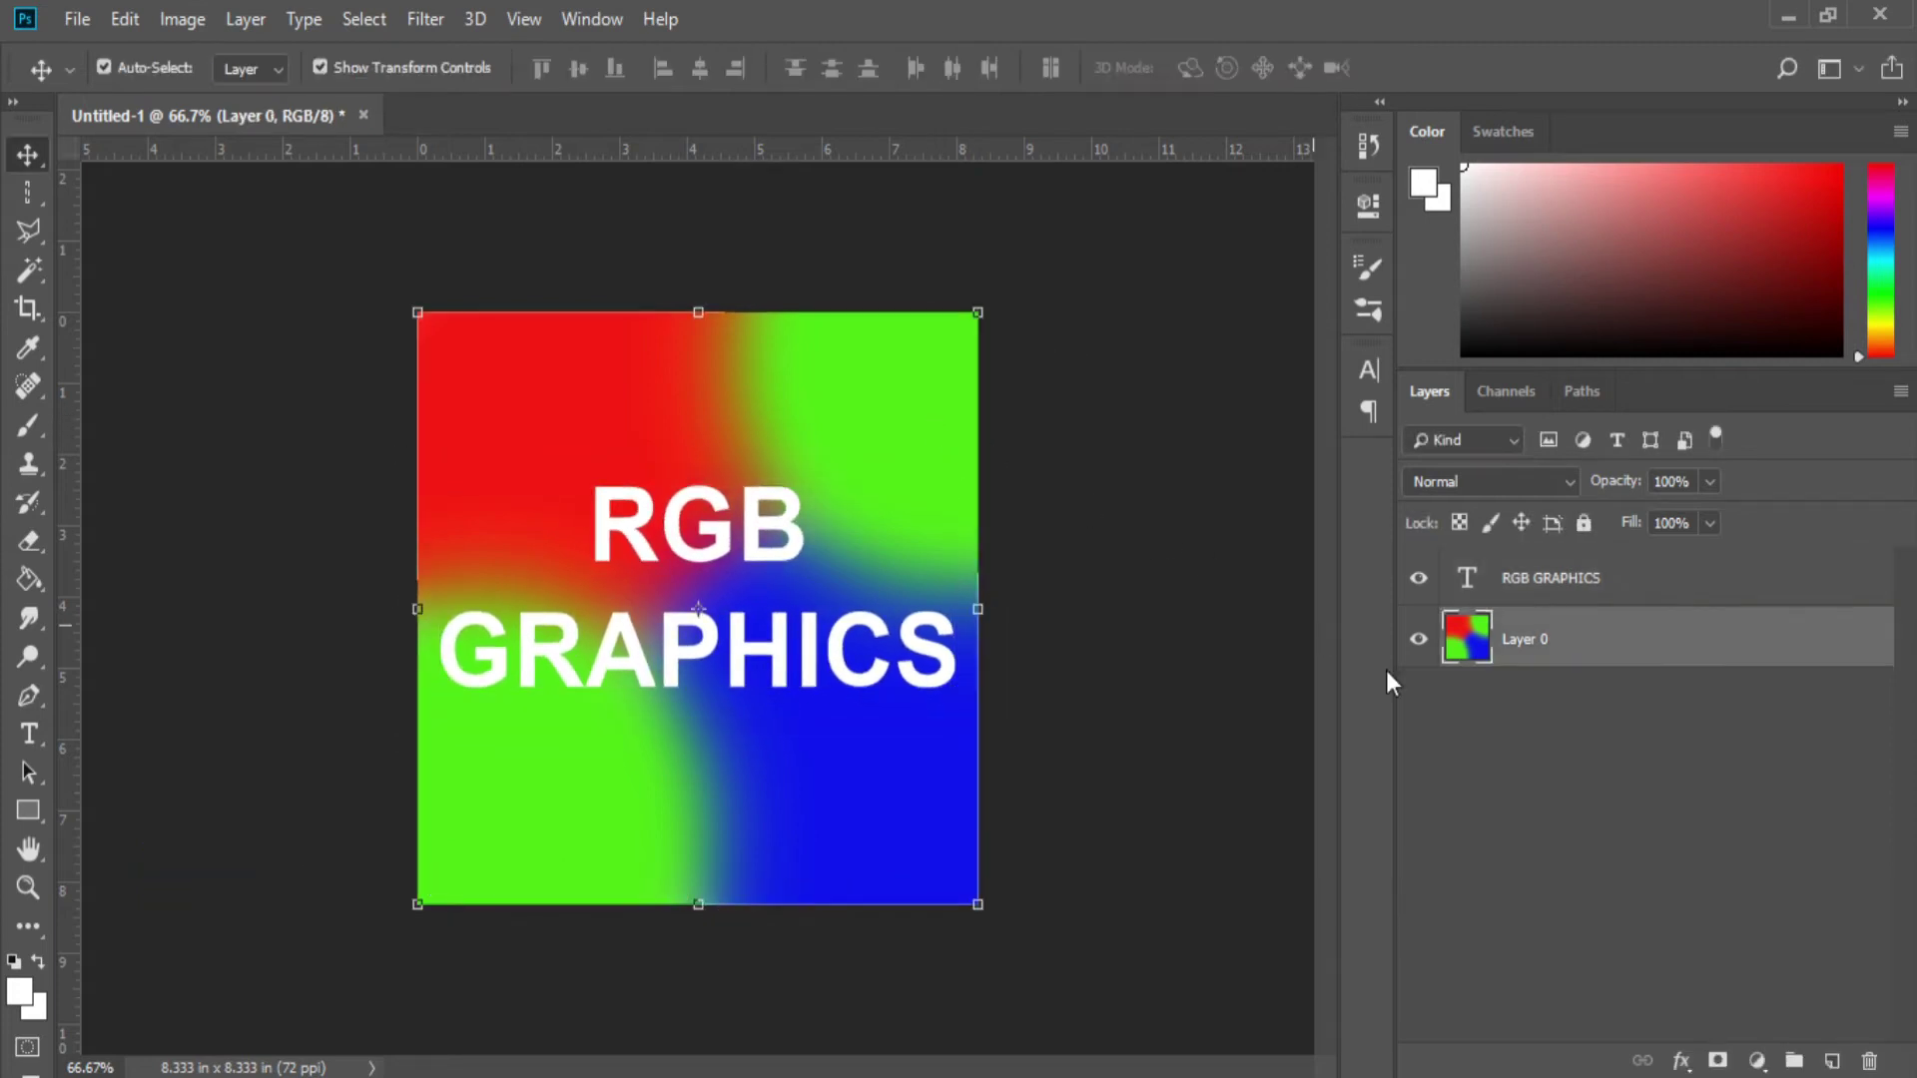
# Step: Add a new Layer 1 below Layer 0 and fill it with solid black 000000
pyautogui.click(1833, 1061)
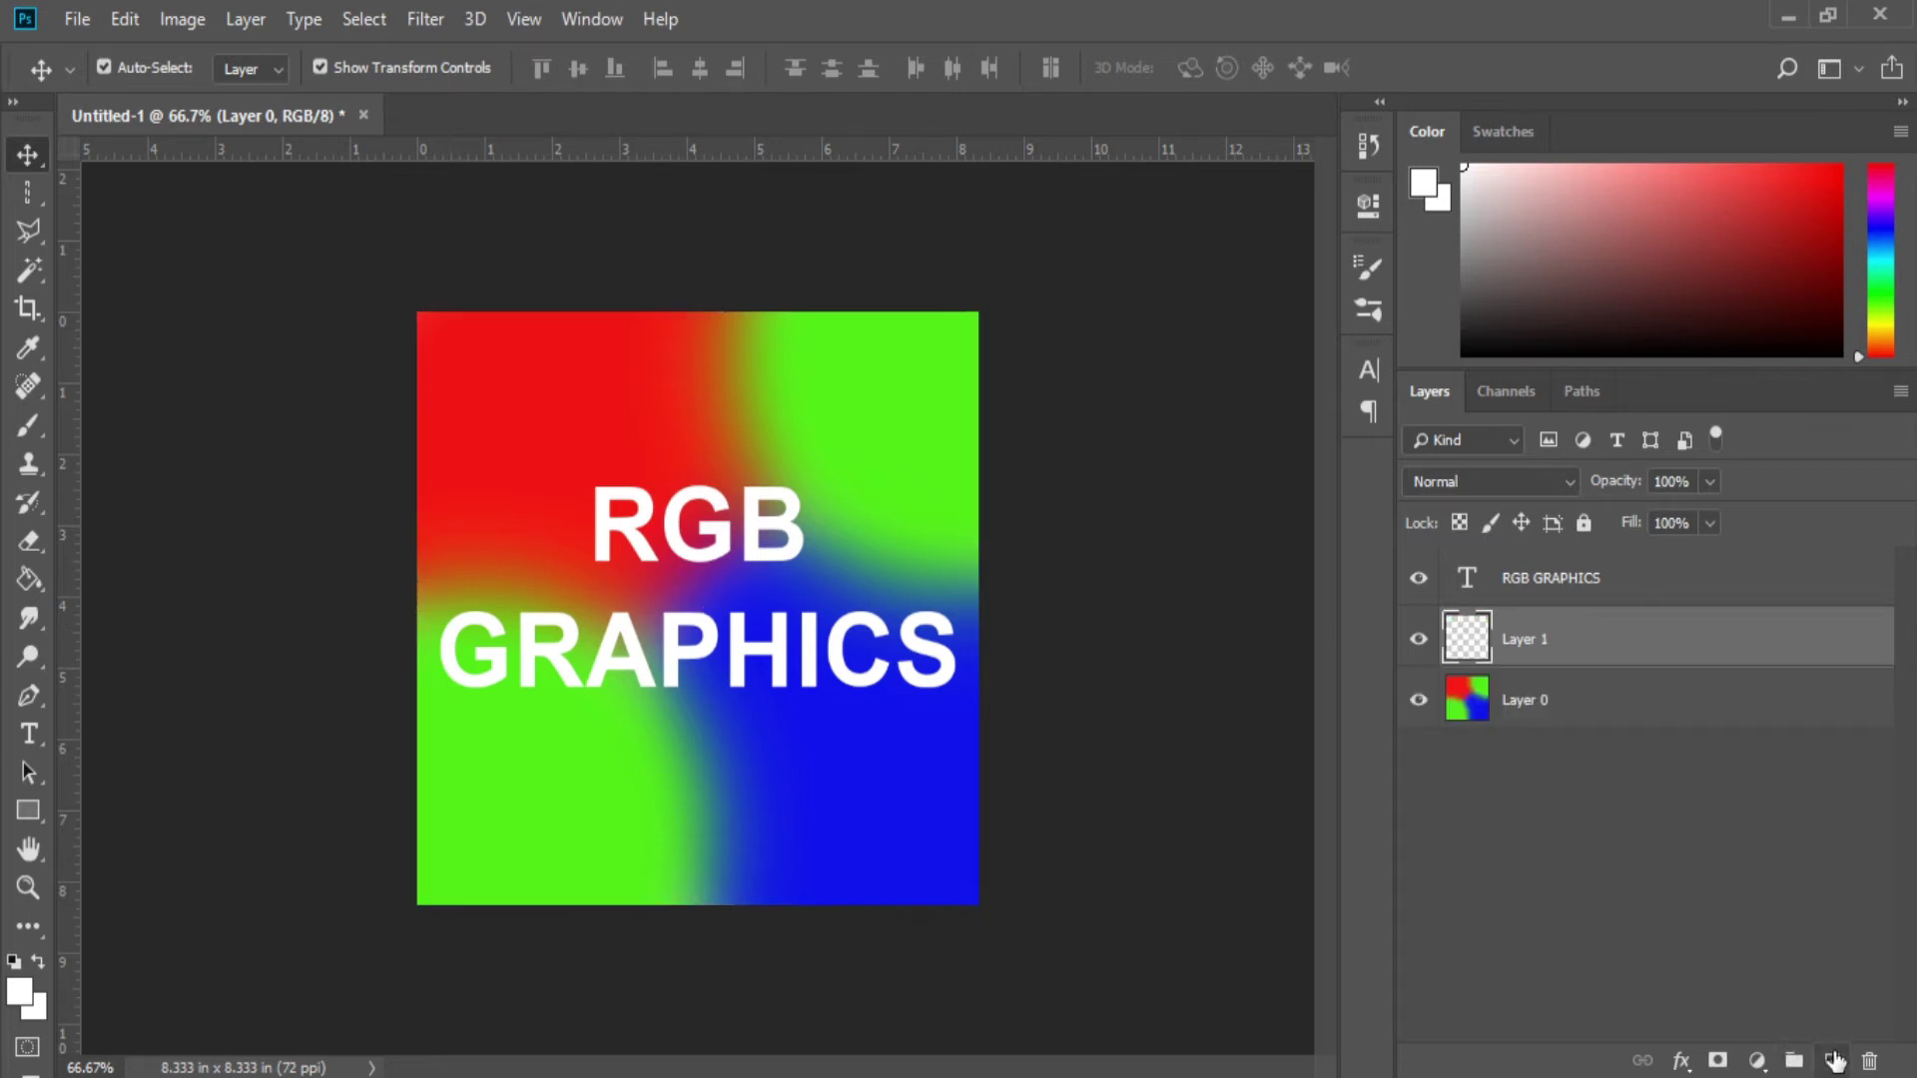
pyautogui.moveTo(1625, 641); pyautogui.dragTo(1629, 764)
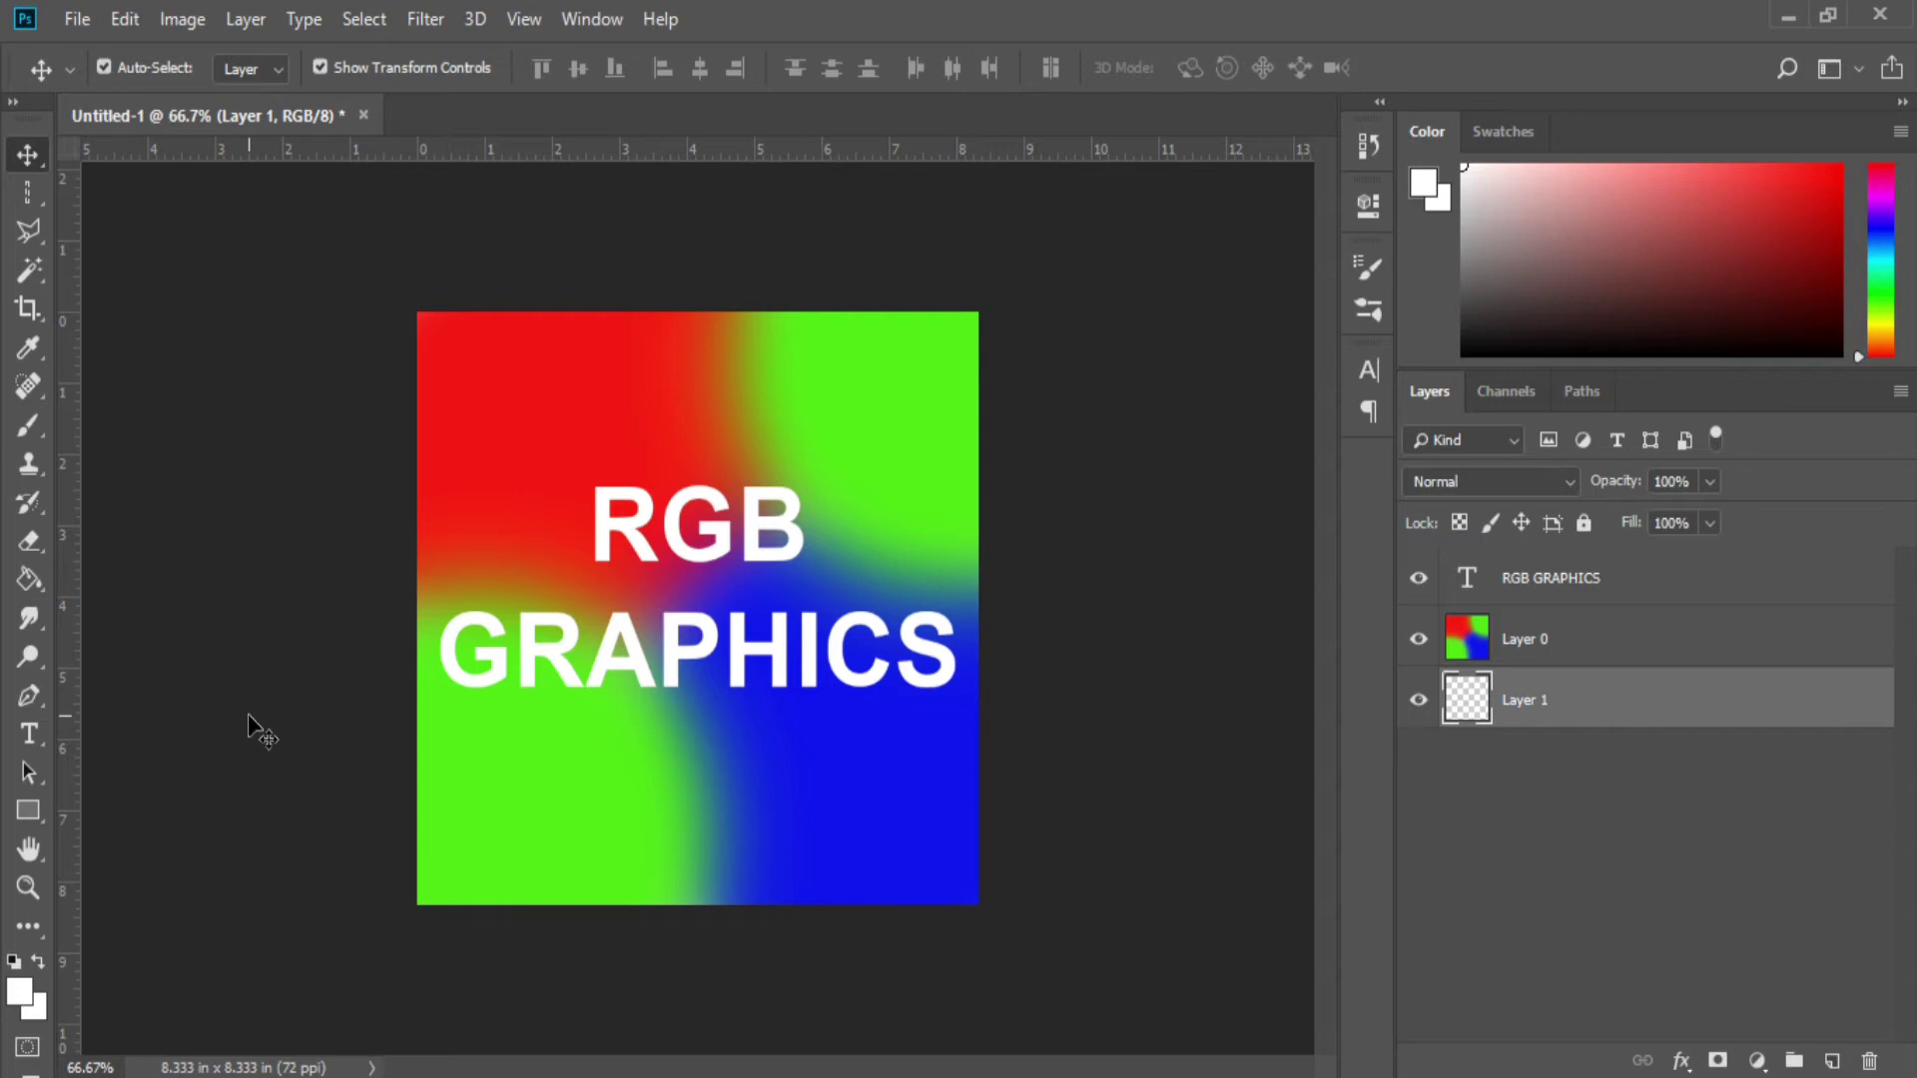
pyautogui.click(30, 584)
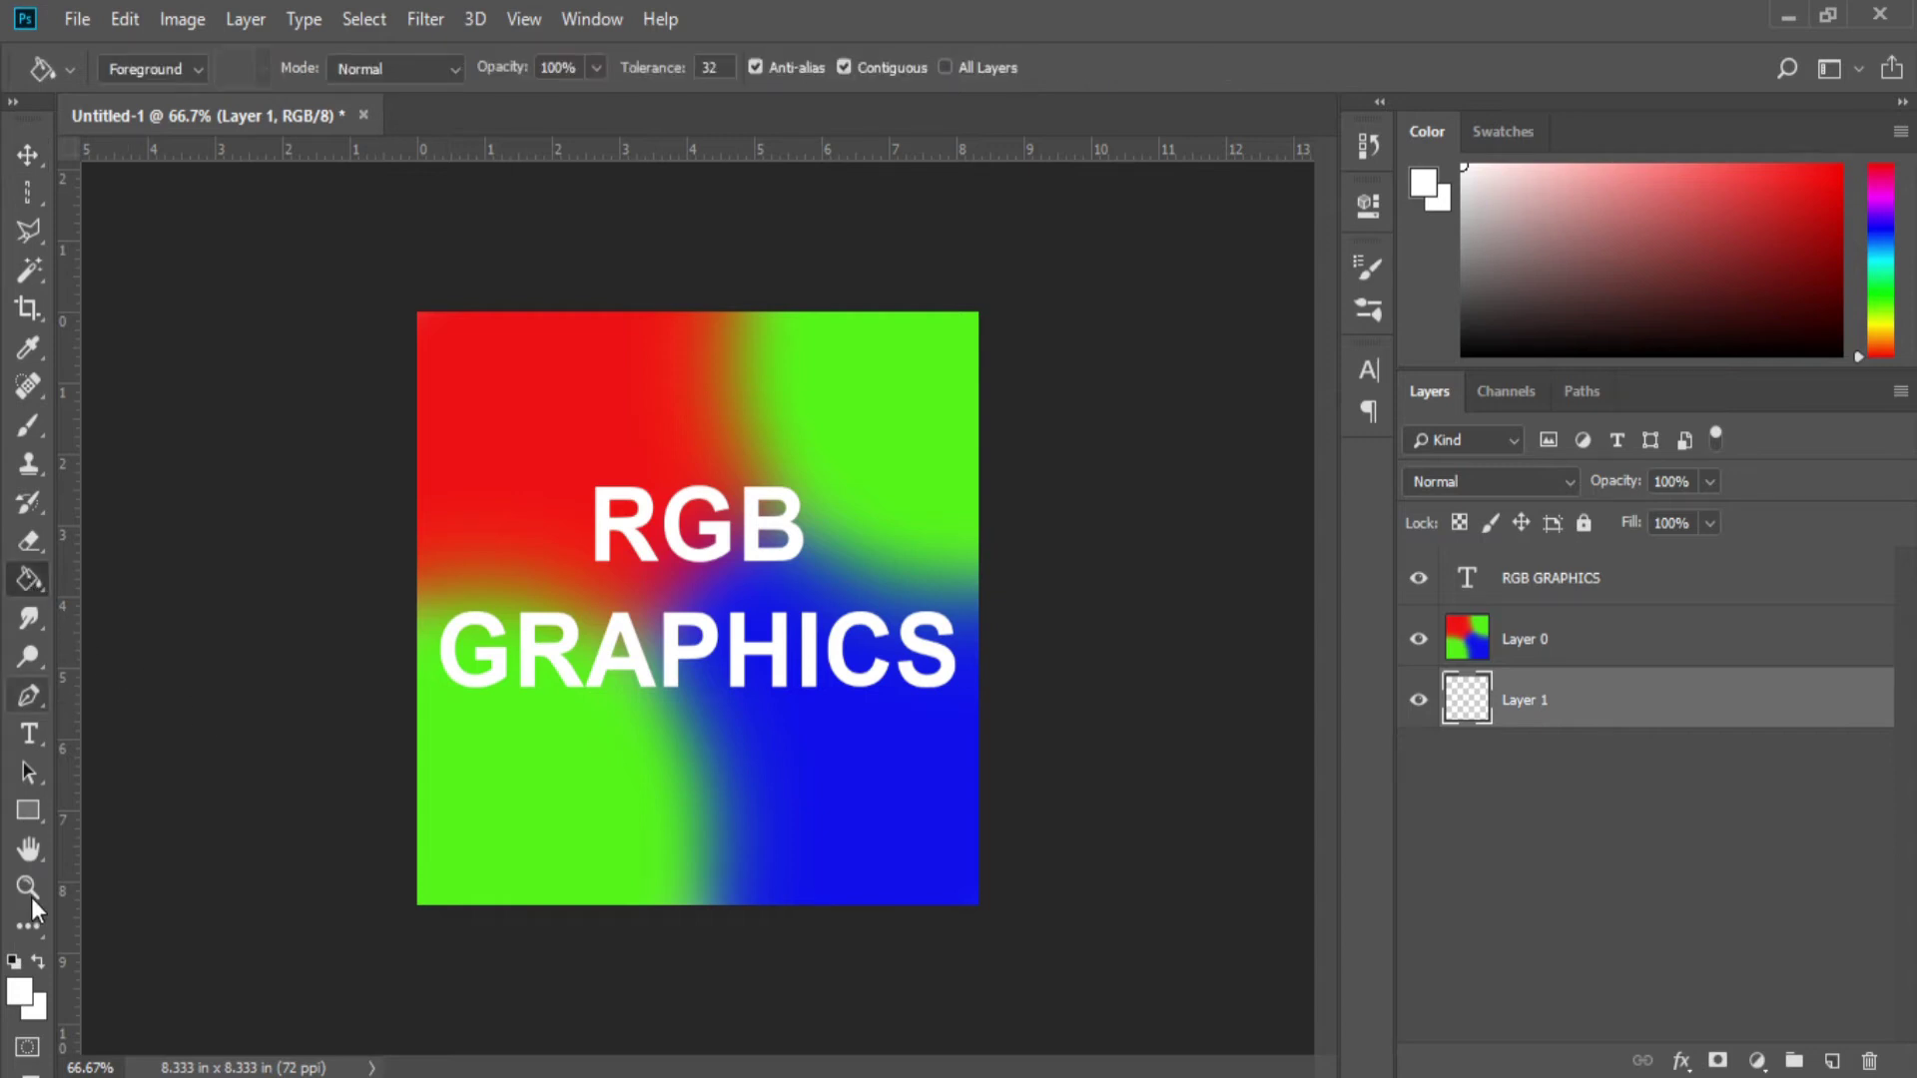
pyautogui.click(20, 987)
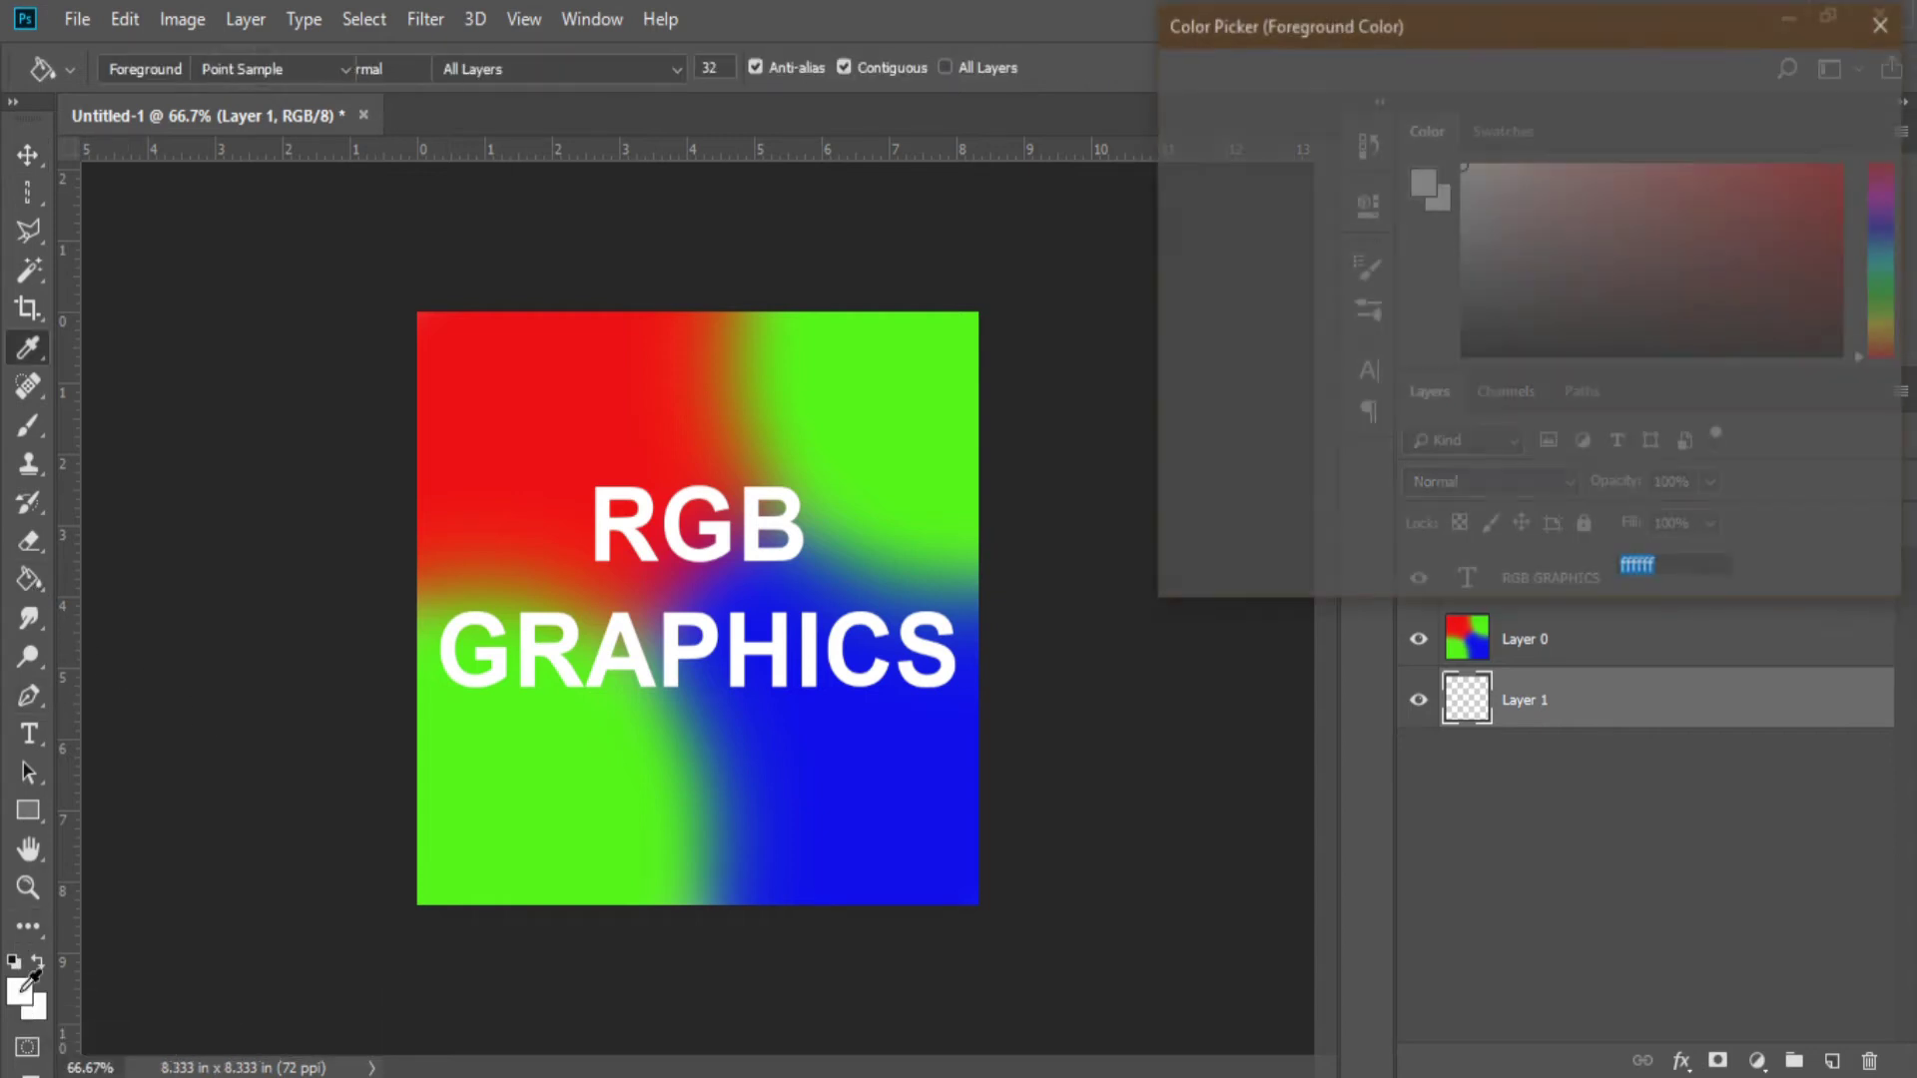
pyautogui.moveTo(1500, 463); pyautogui.dragTo(1525, 471)
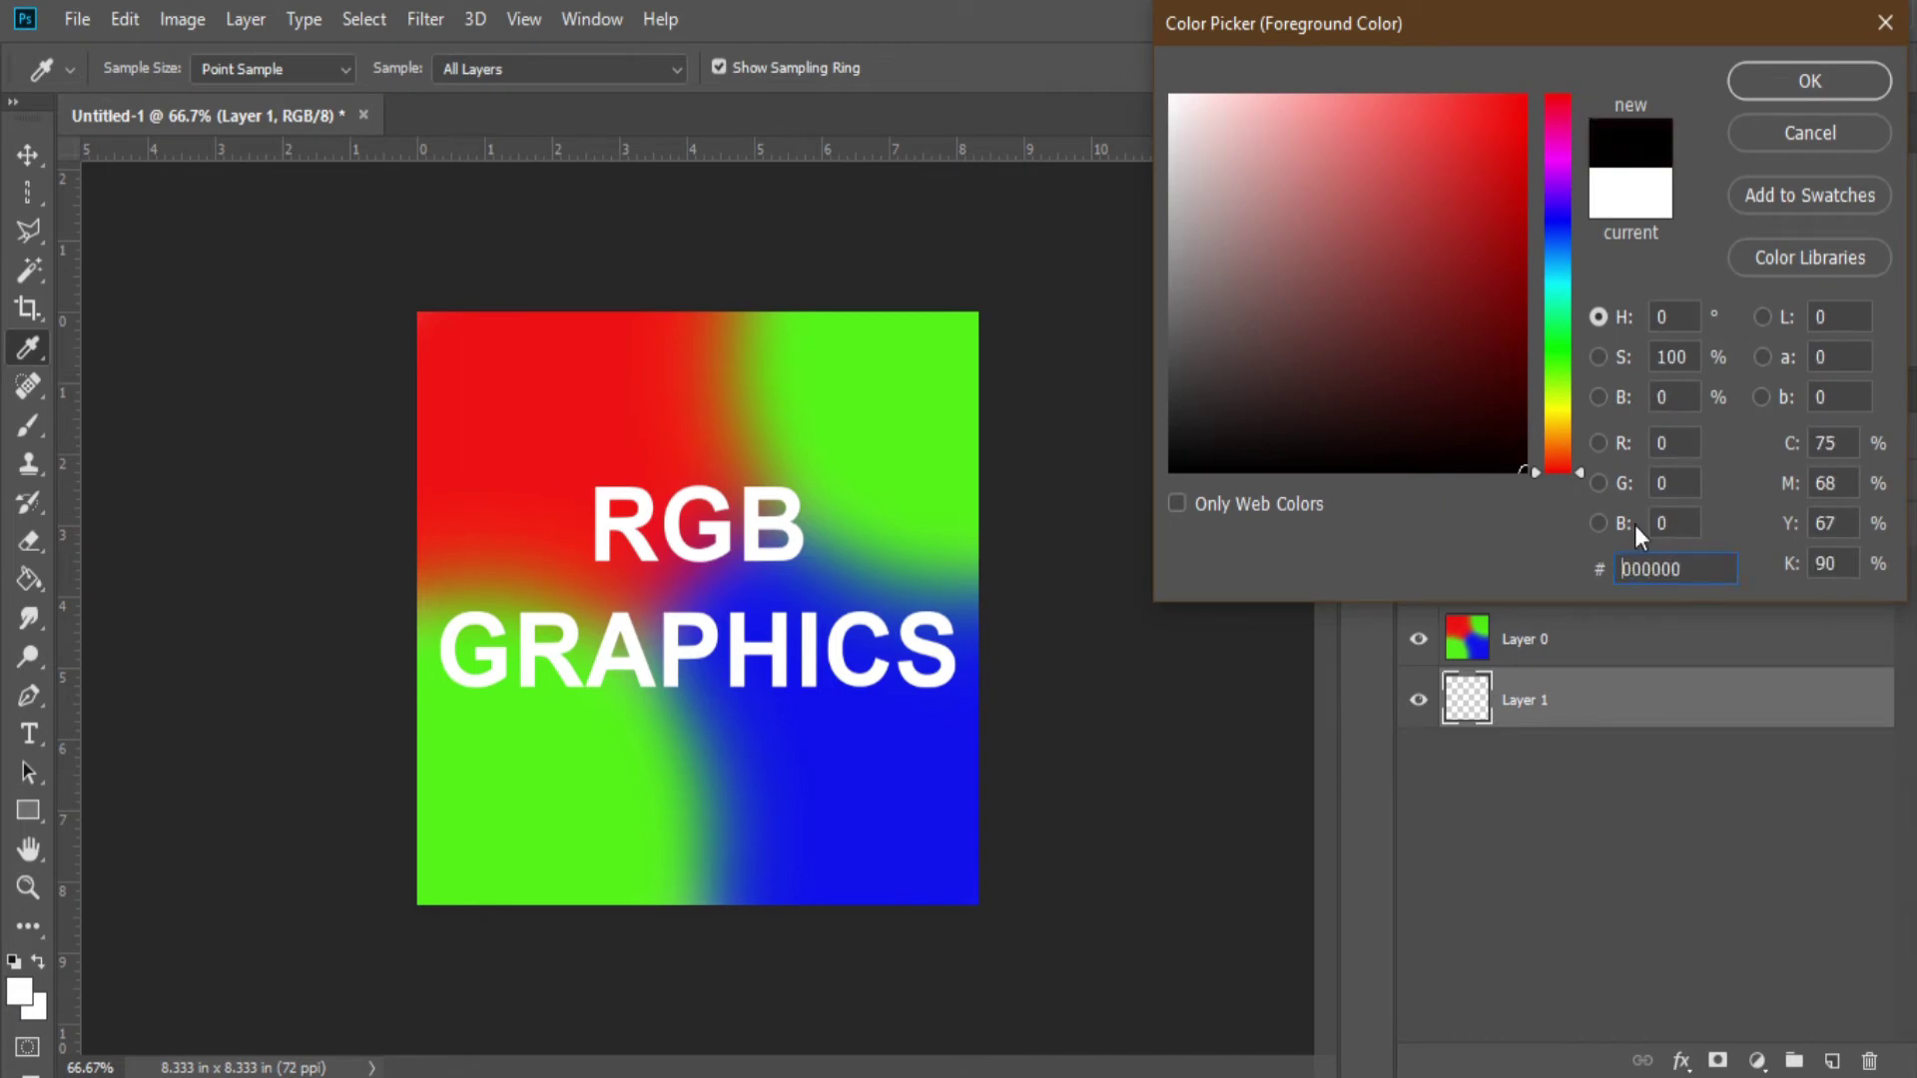
pyautogui.click(1809, 81)
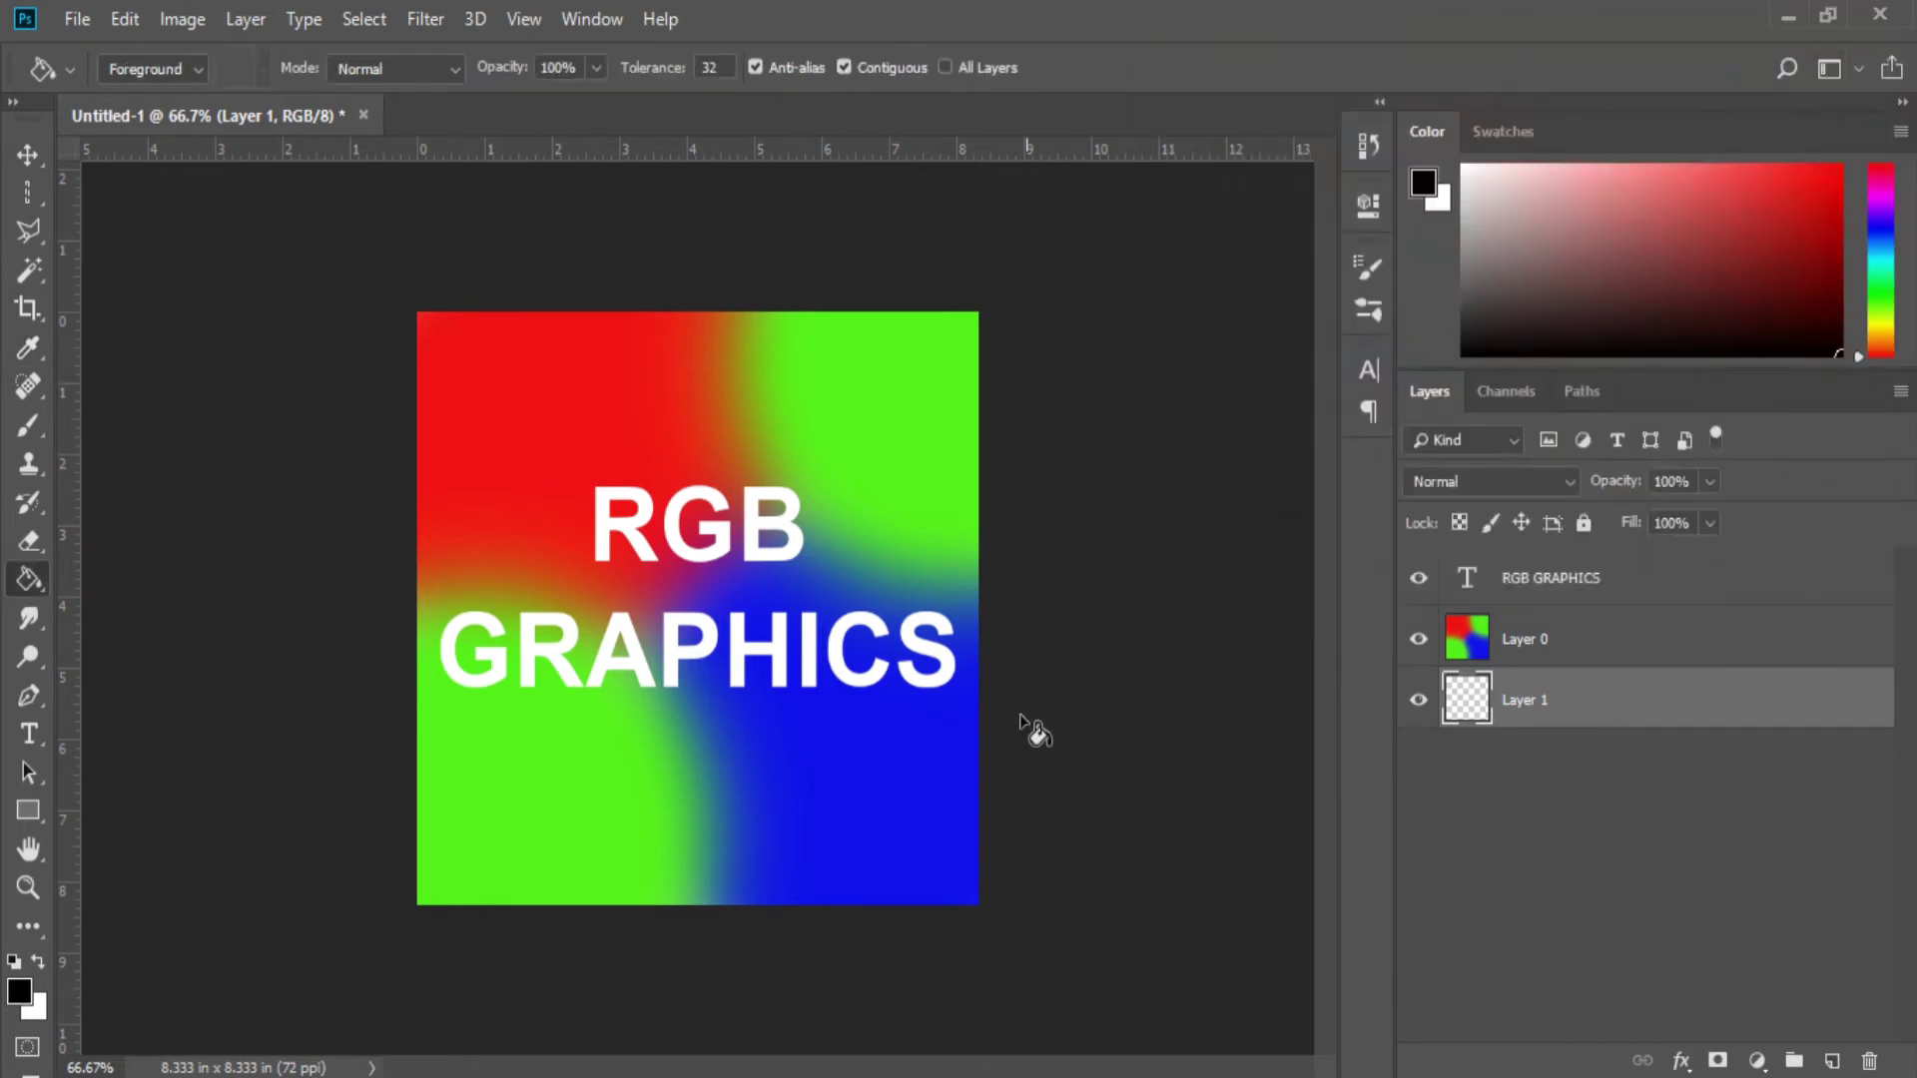
pyautogui.click(713, 761)
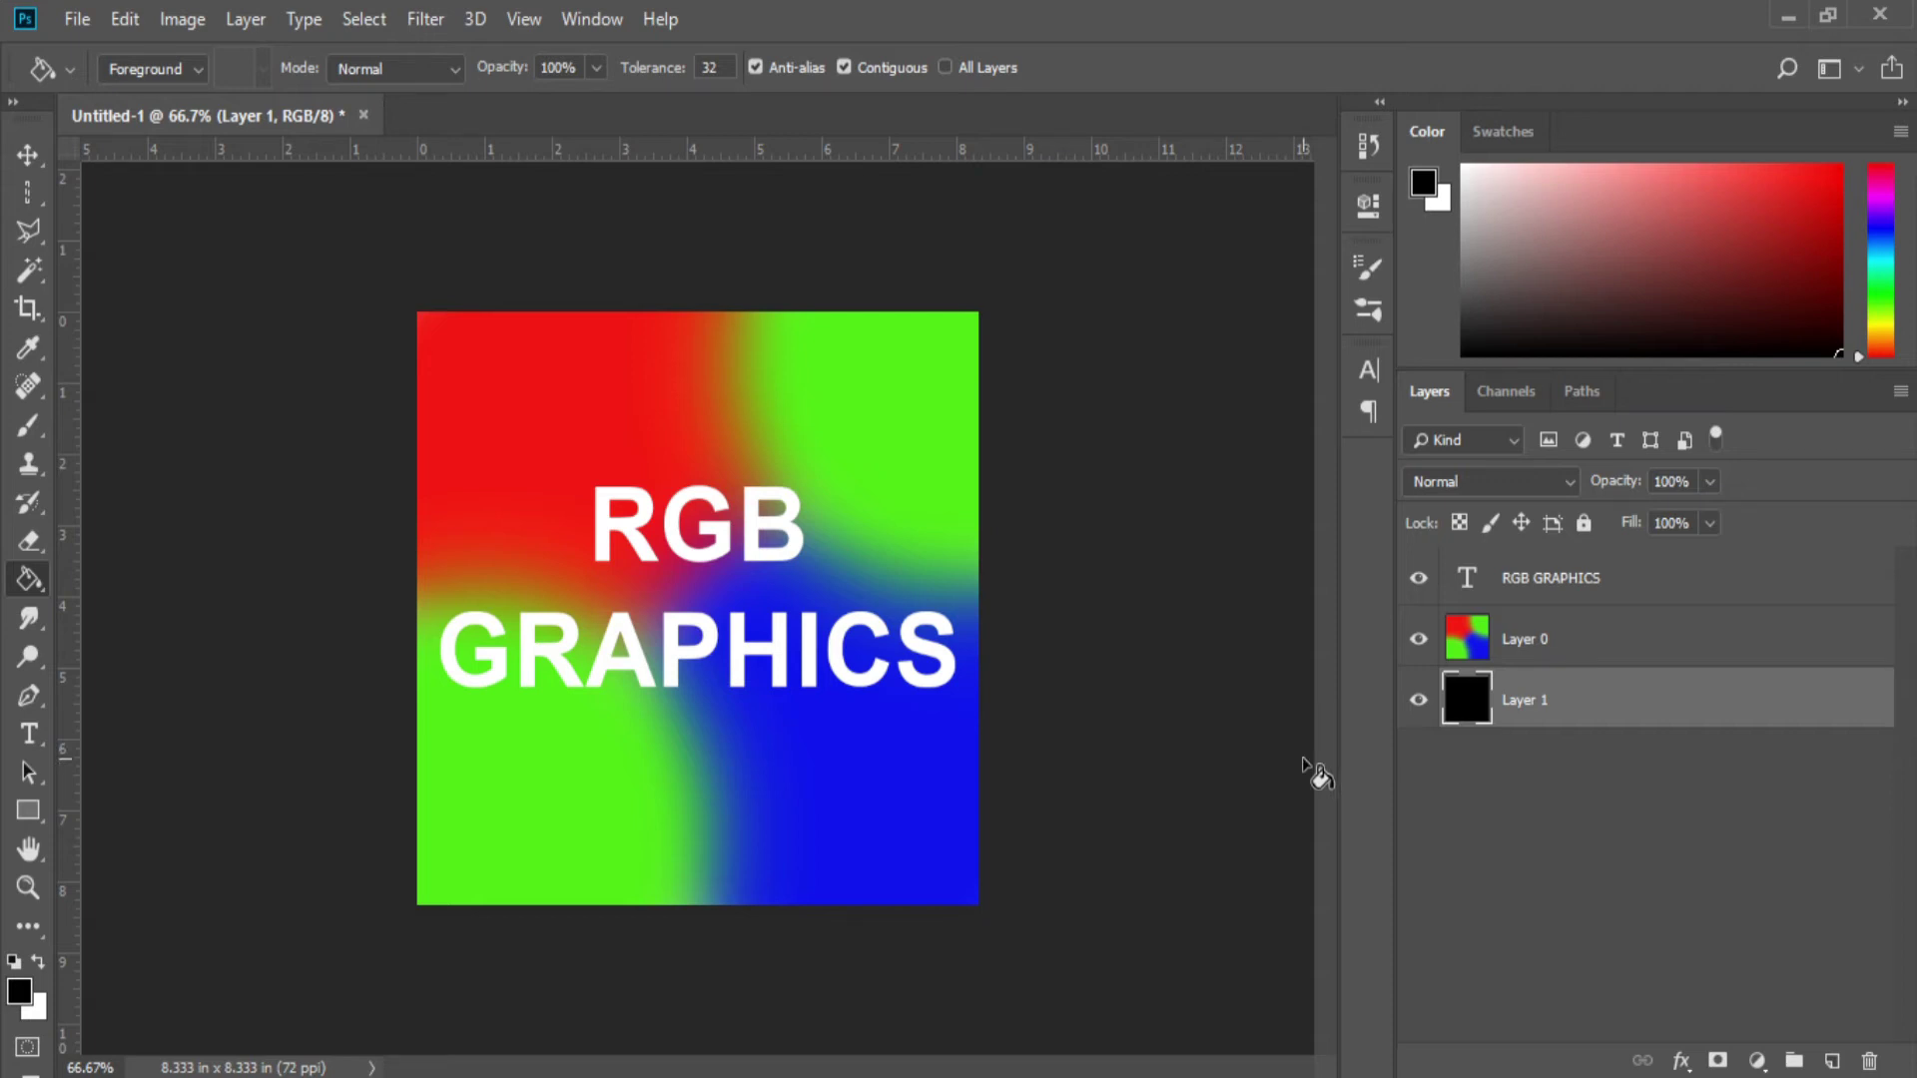
pyautogui.click(28, 155)
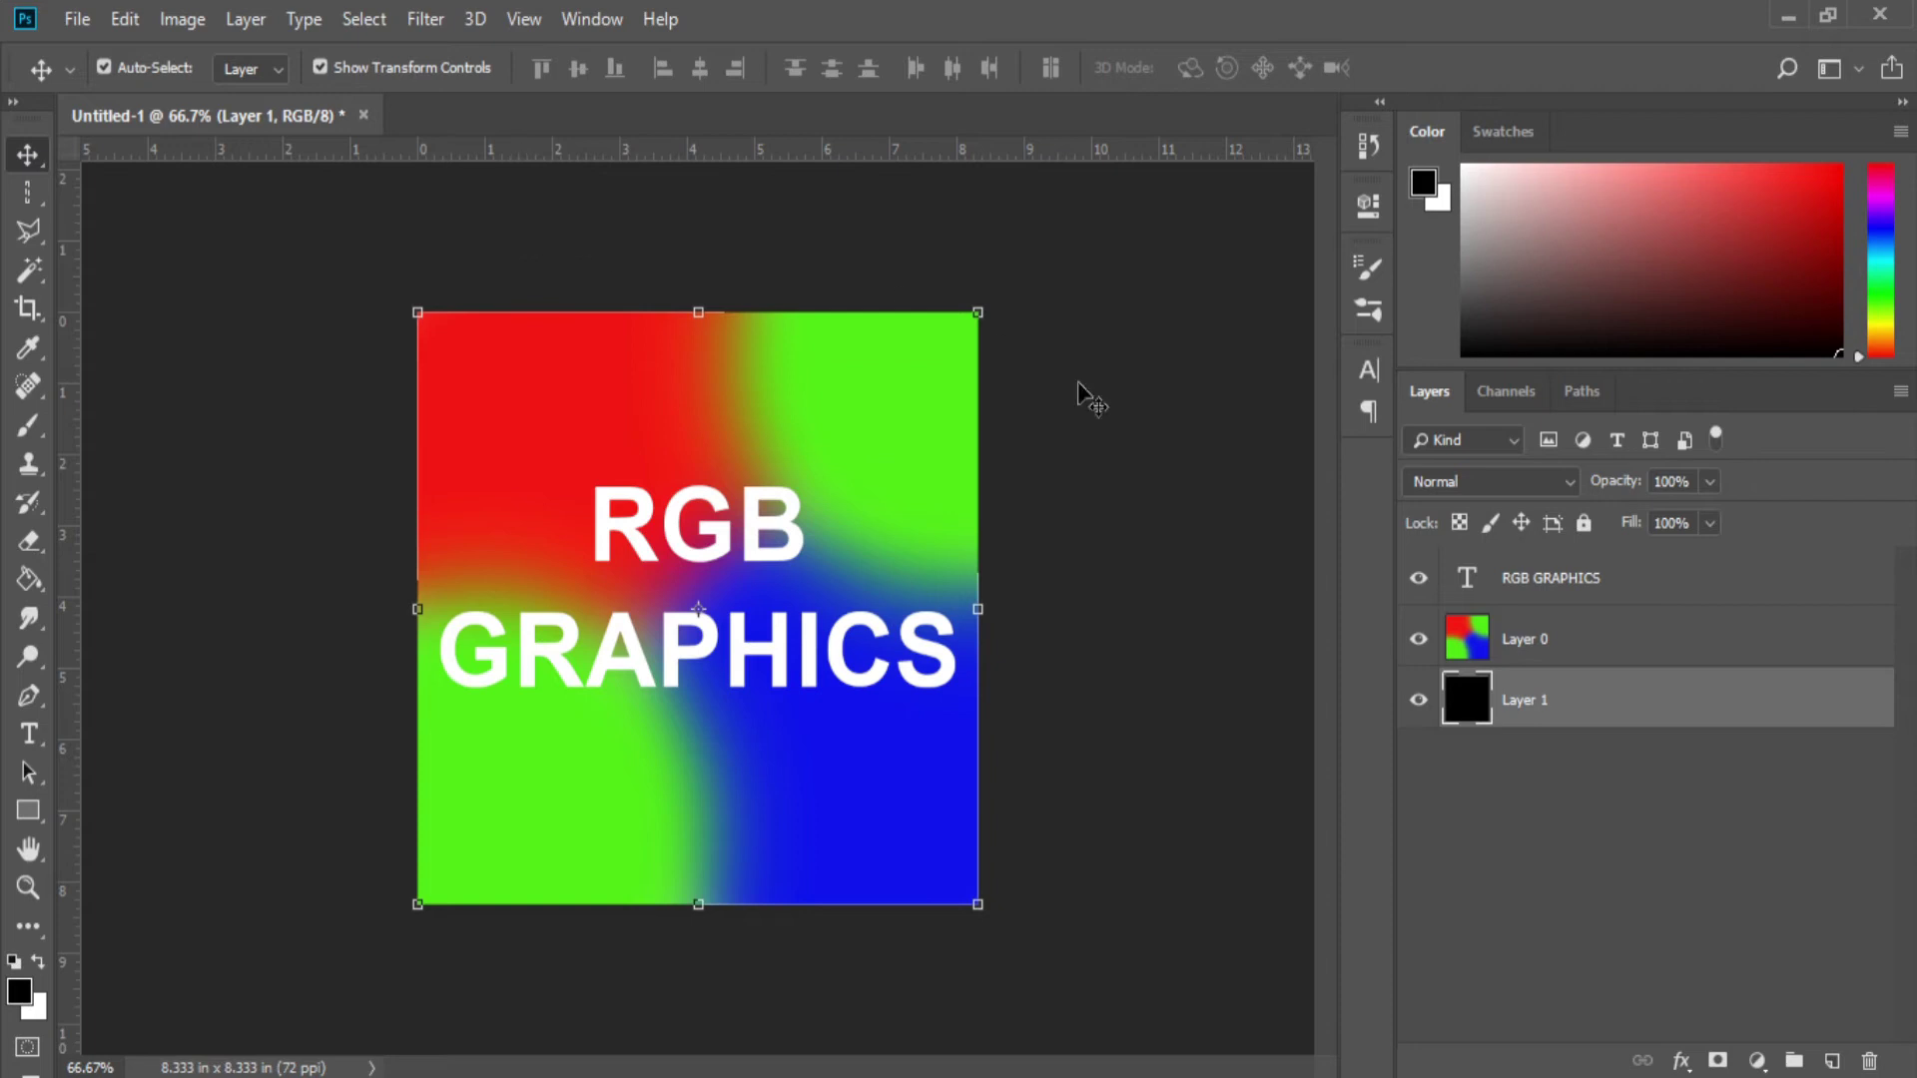
# Step: Move Layer 0 above the RGB GRAPHICS text layer and add a Hue/Saturation adjustment layer
pyautogui.click(1594, 599)
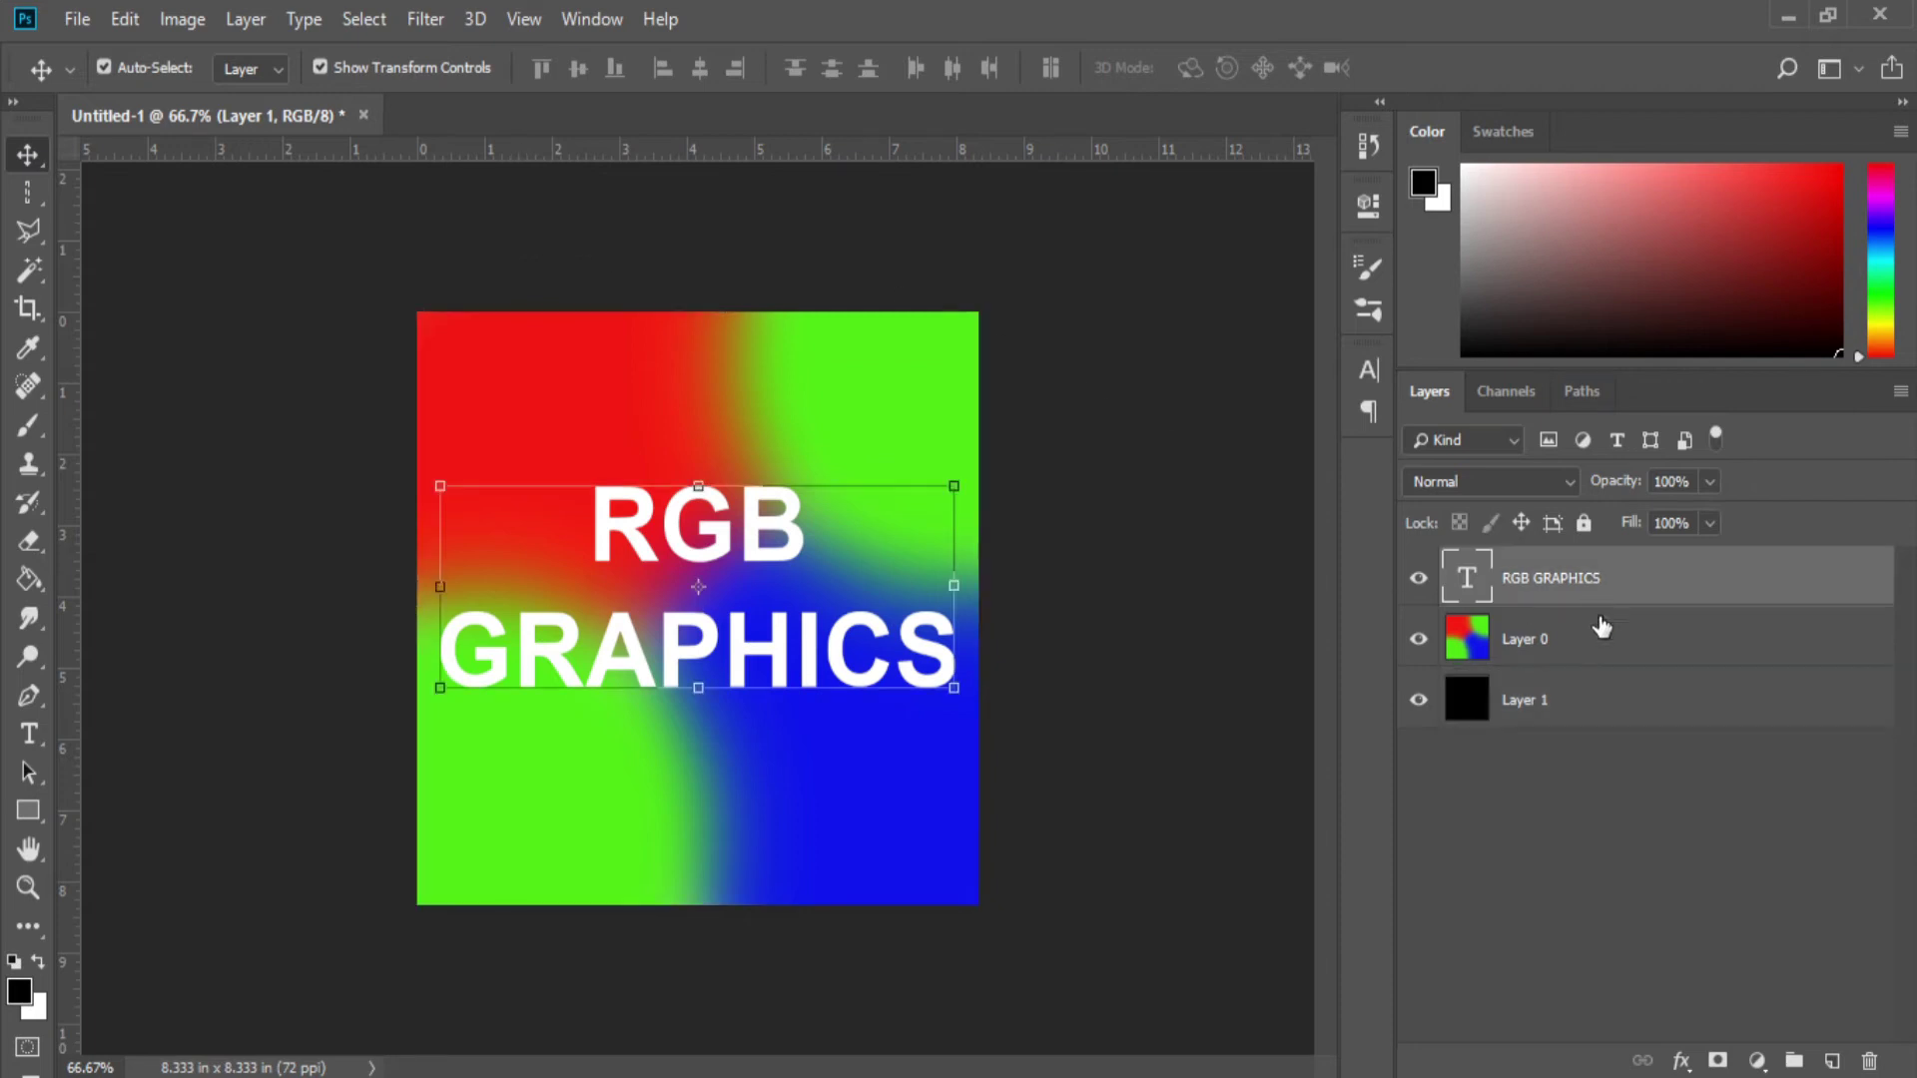
pyautogui.moveTo(1613, 648); pyautogui.dragTo(1612, 565)
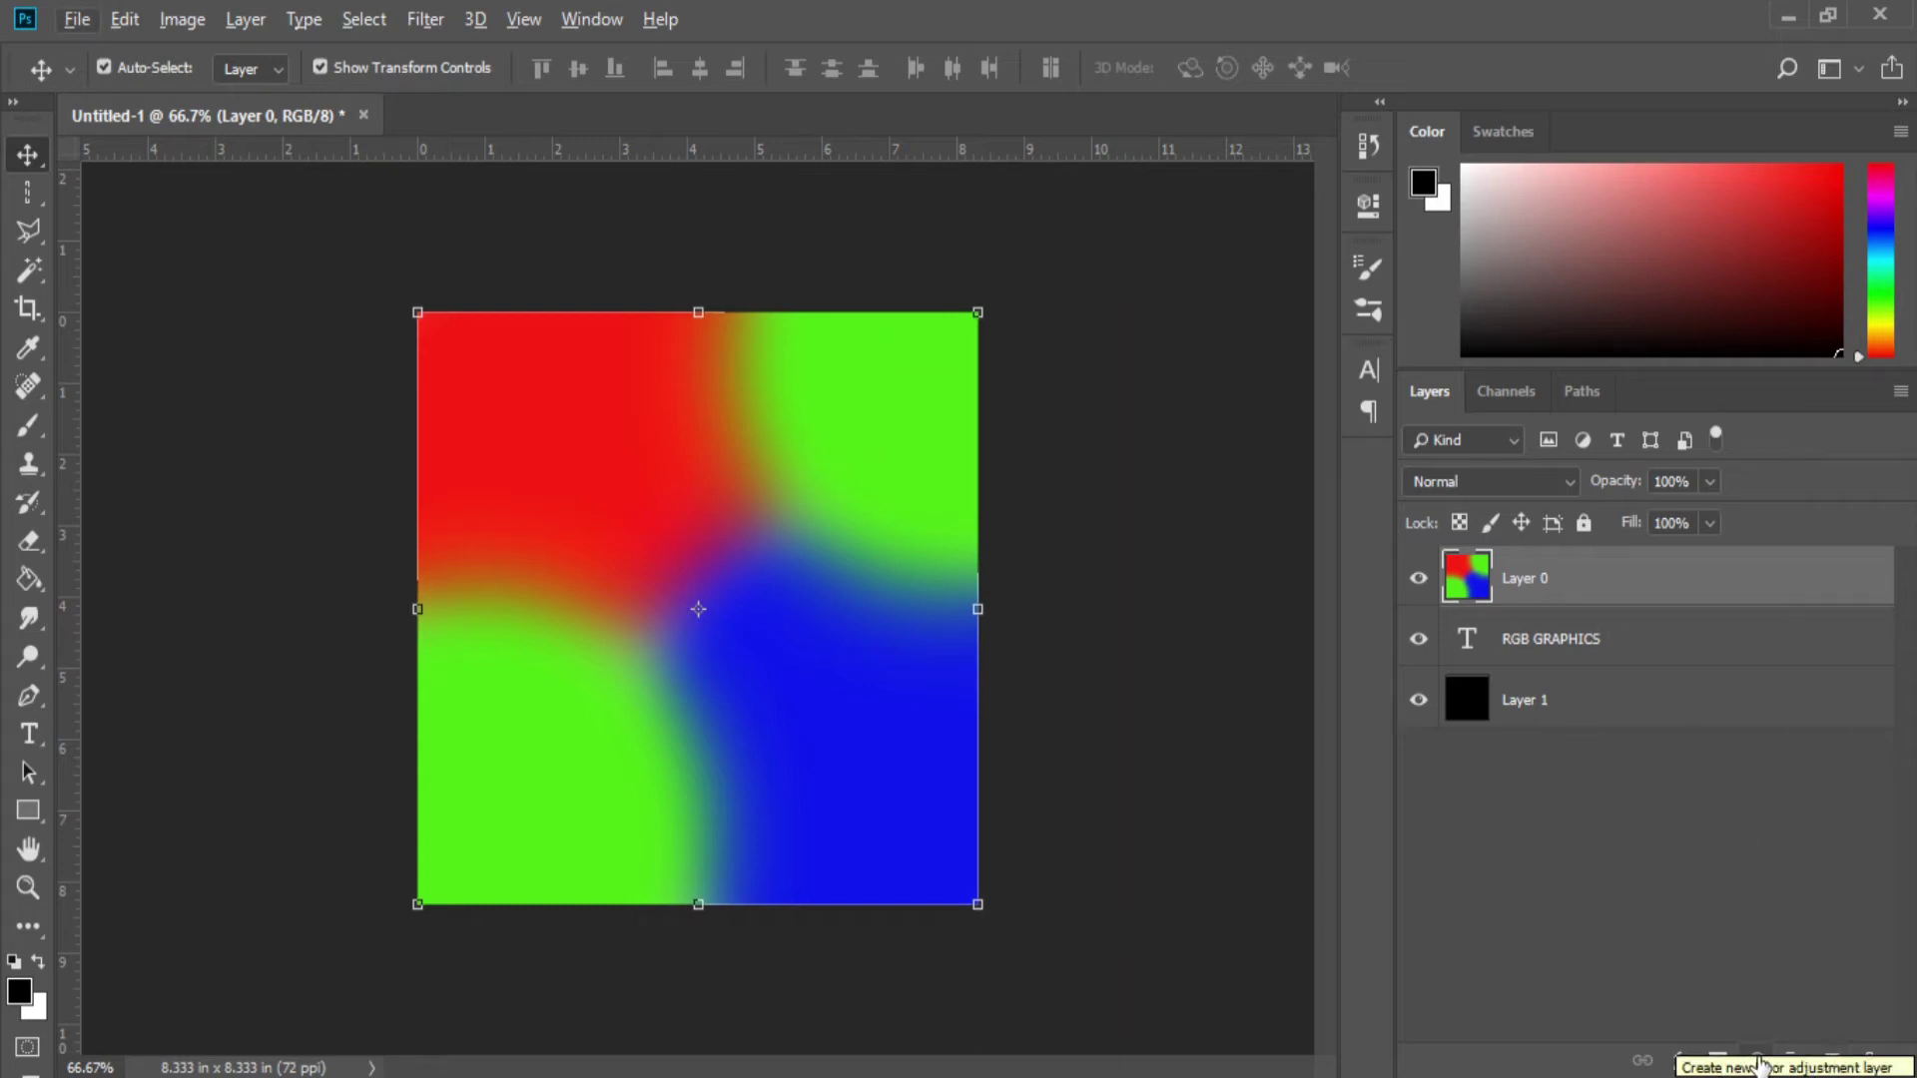
pyautogui.click(1757, 1062)
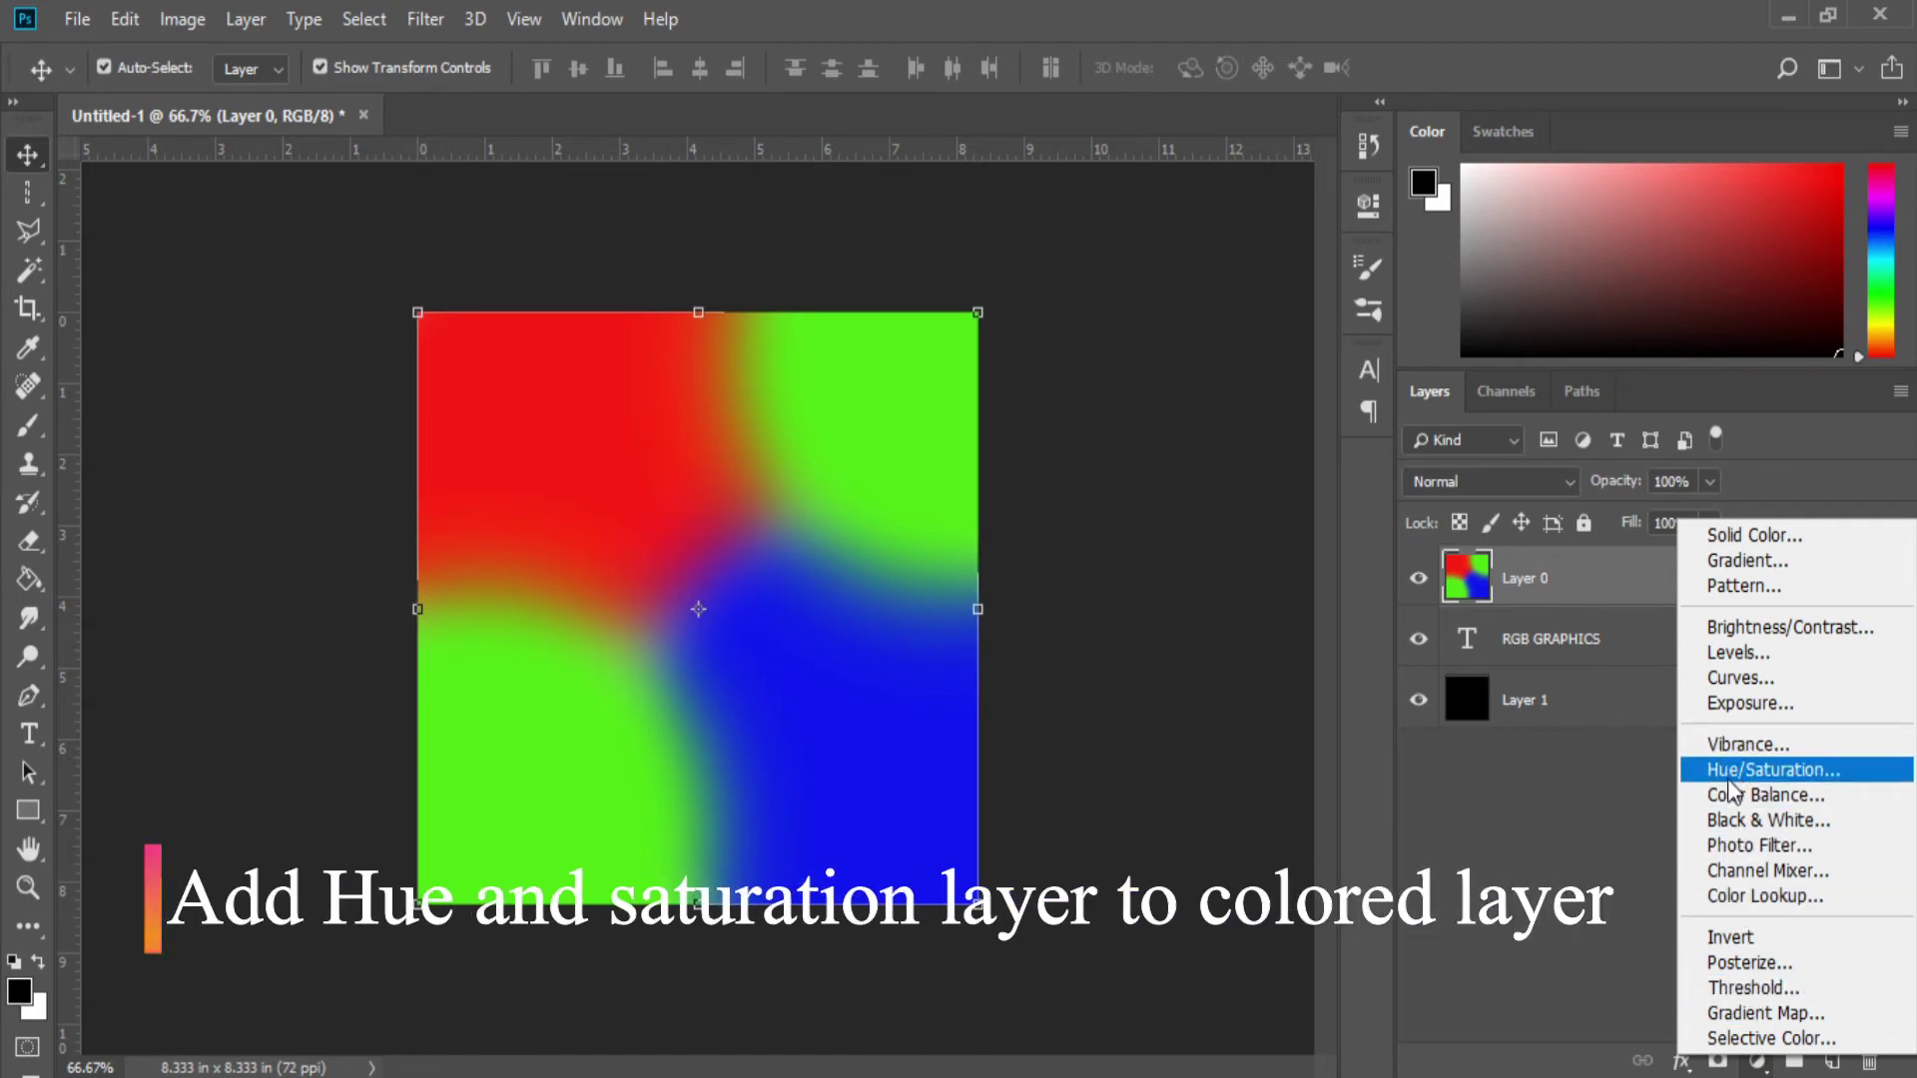
pyautogui.click(1730, 778)
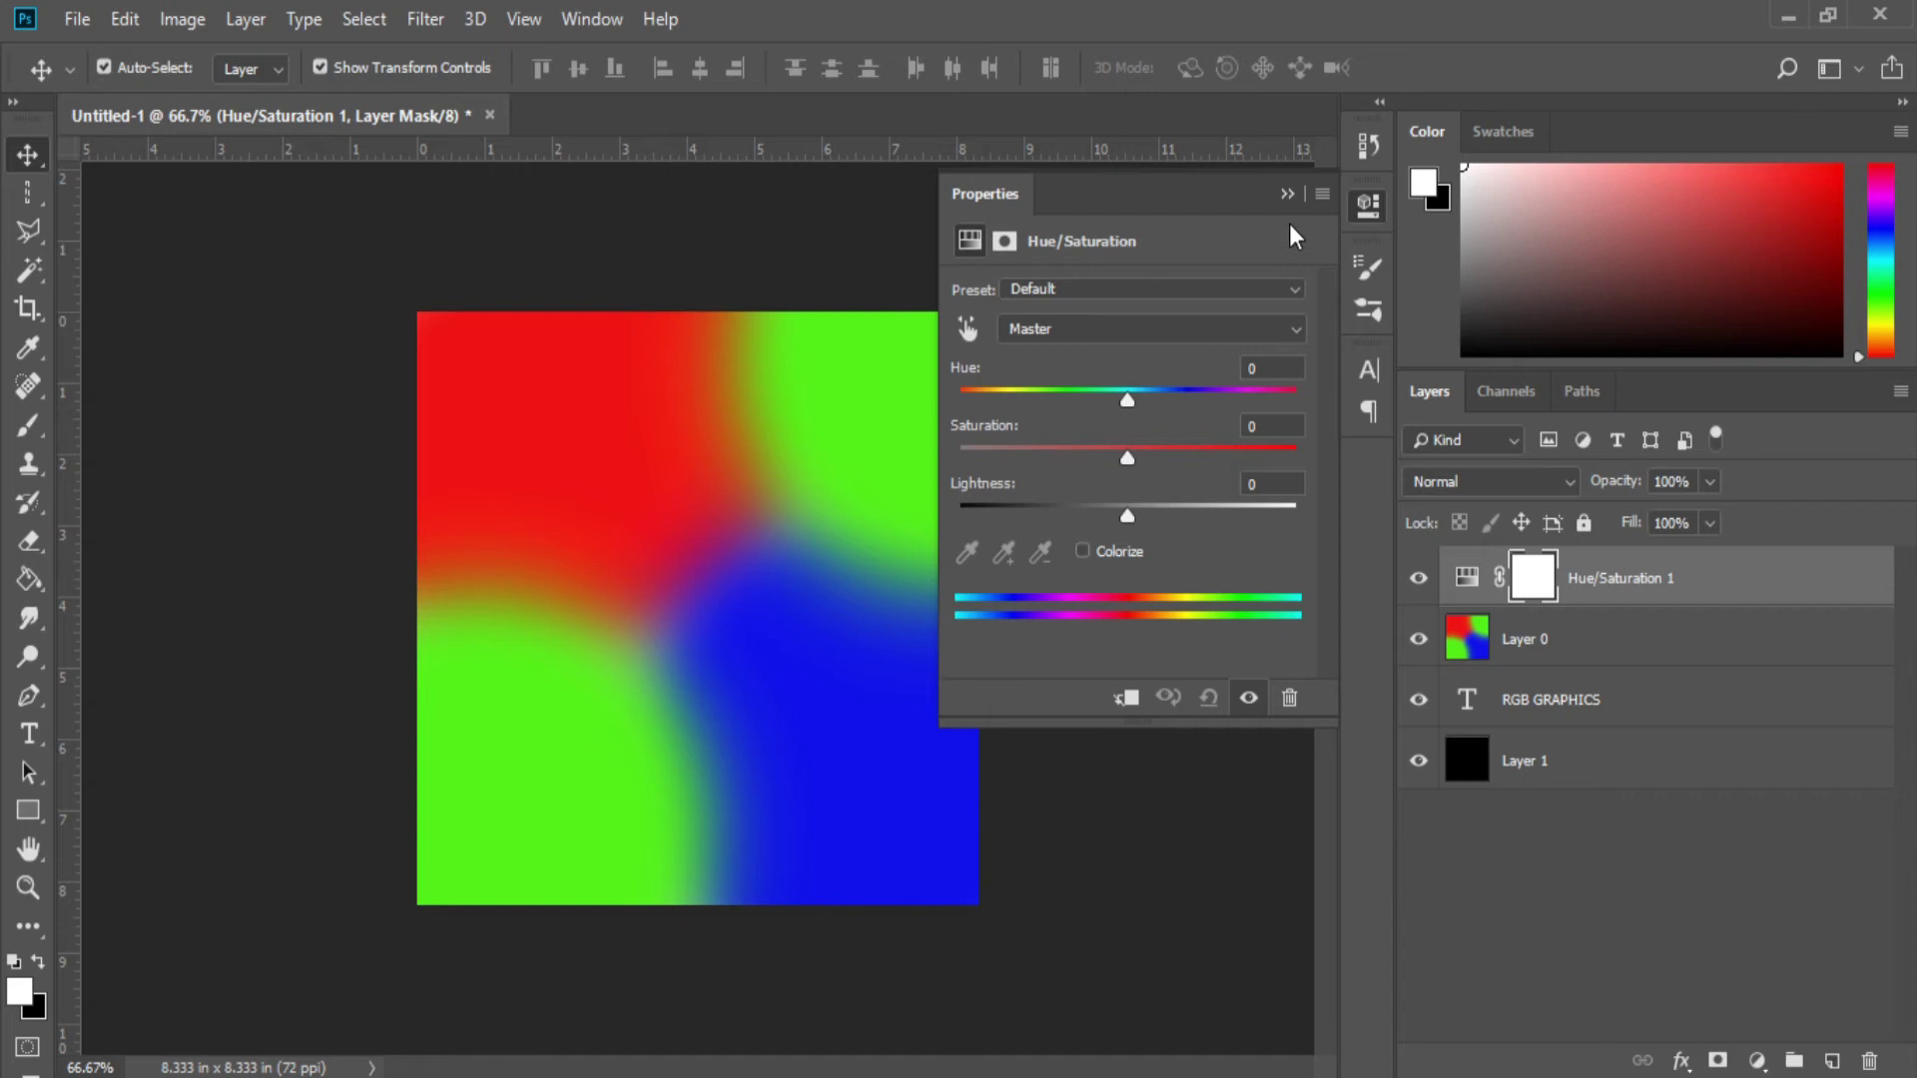
# Step: Convert Layer 0 and Hue/Saturation 1 together into a single smart object
pyautogui.click(1289, 195)
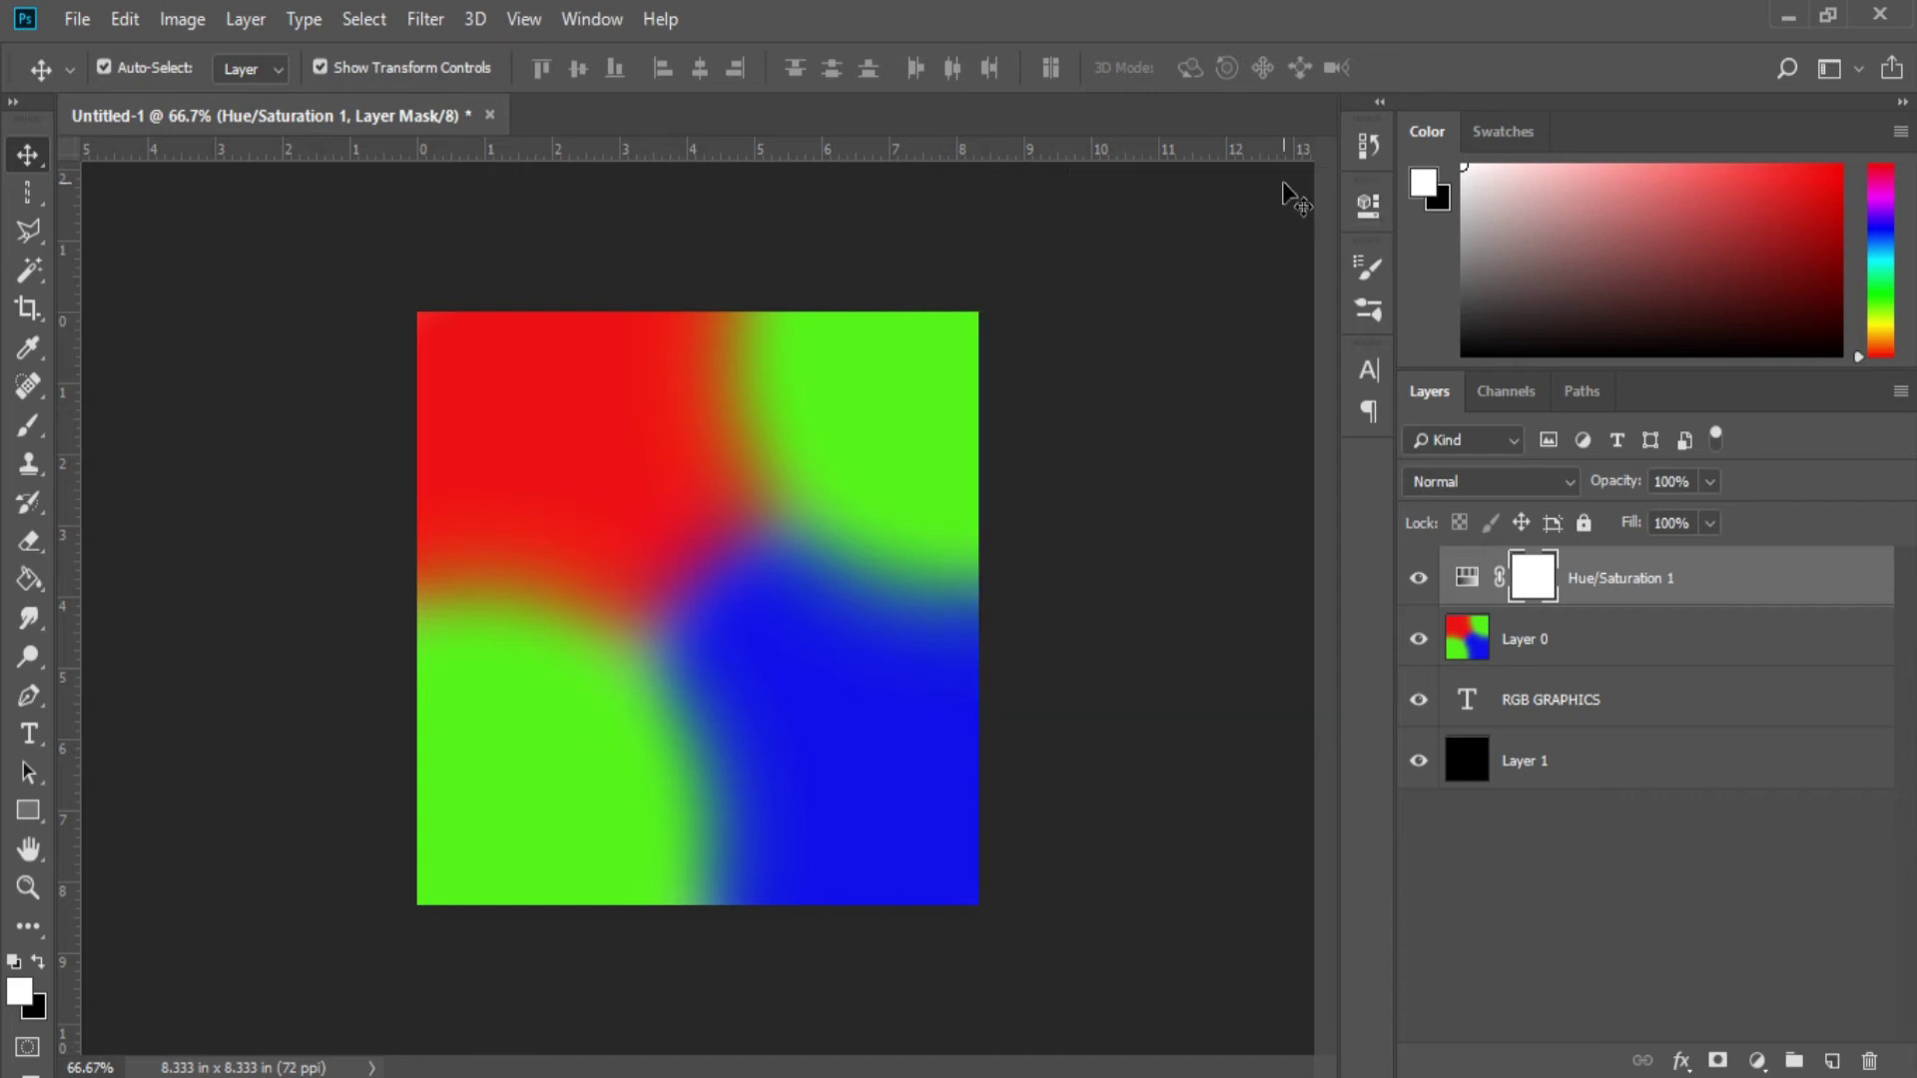
pyautogui.click(1609, 648)
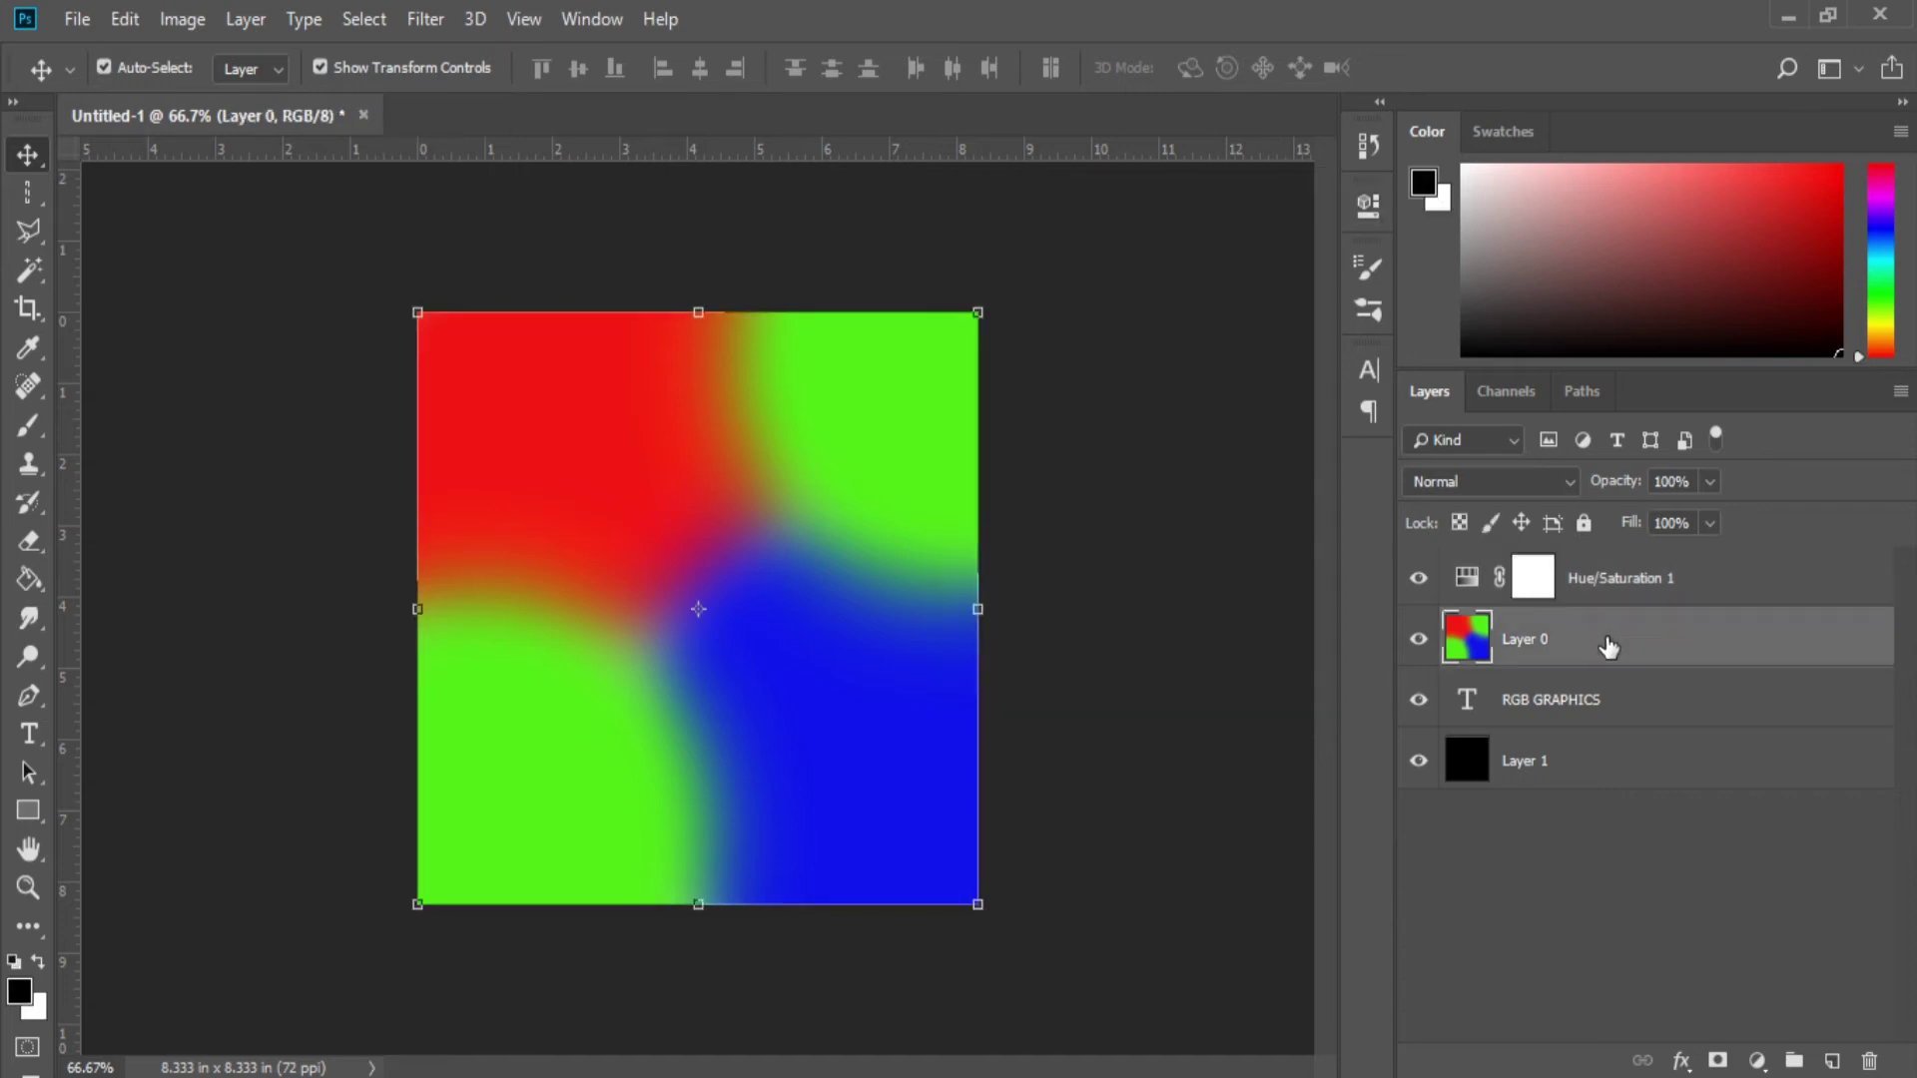
pyautogui.keyDown('shift'); pyautogui.click(1609, 589); pyautogui.keyUp('shift')
pyautogui.rightClick(1609, 598)
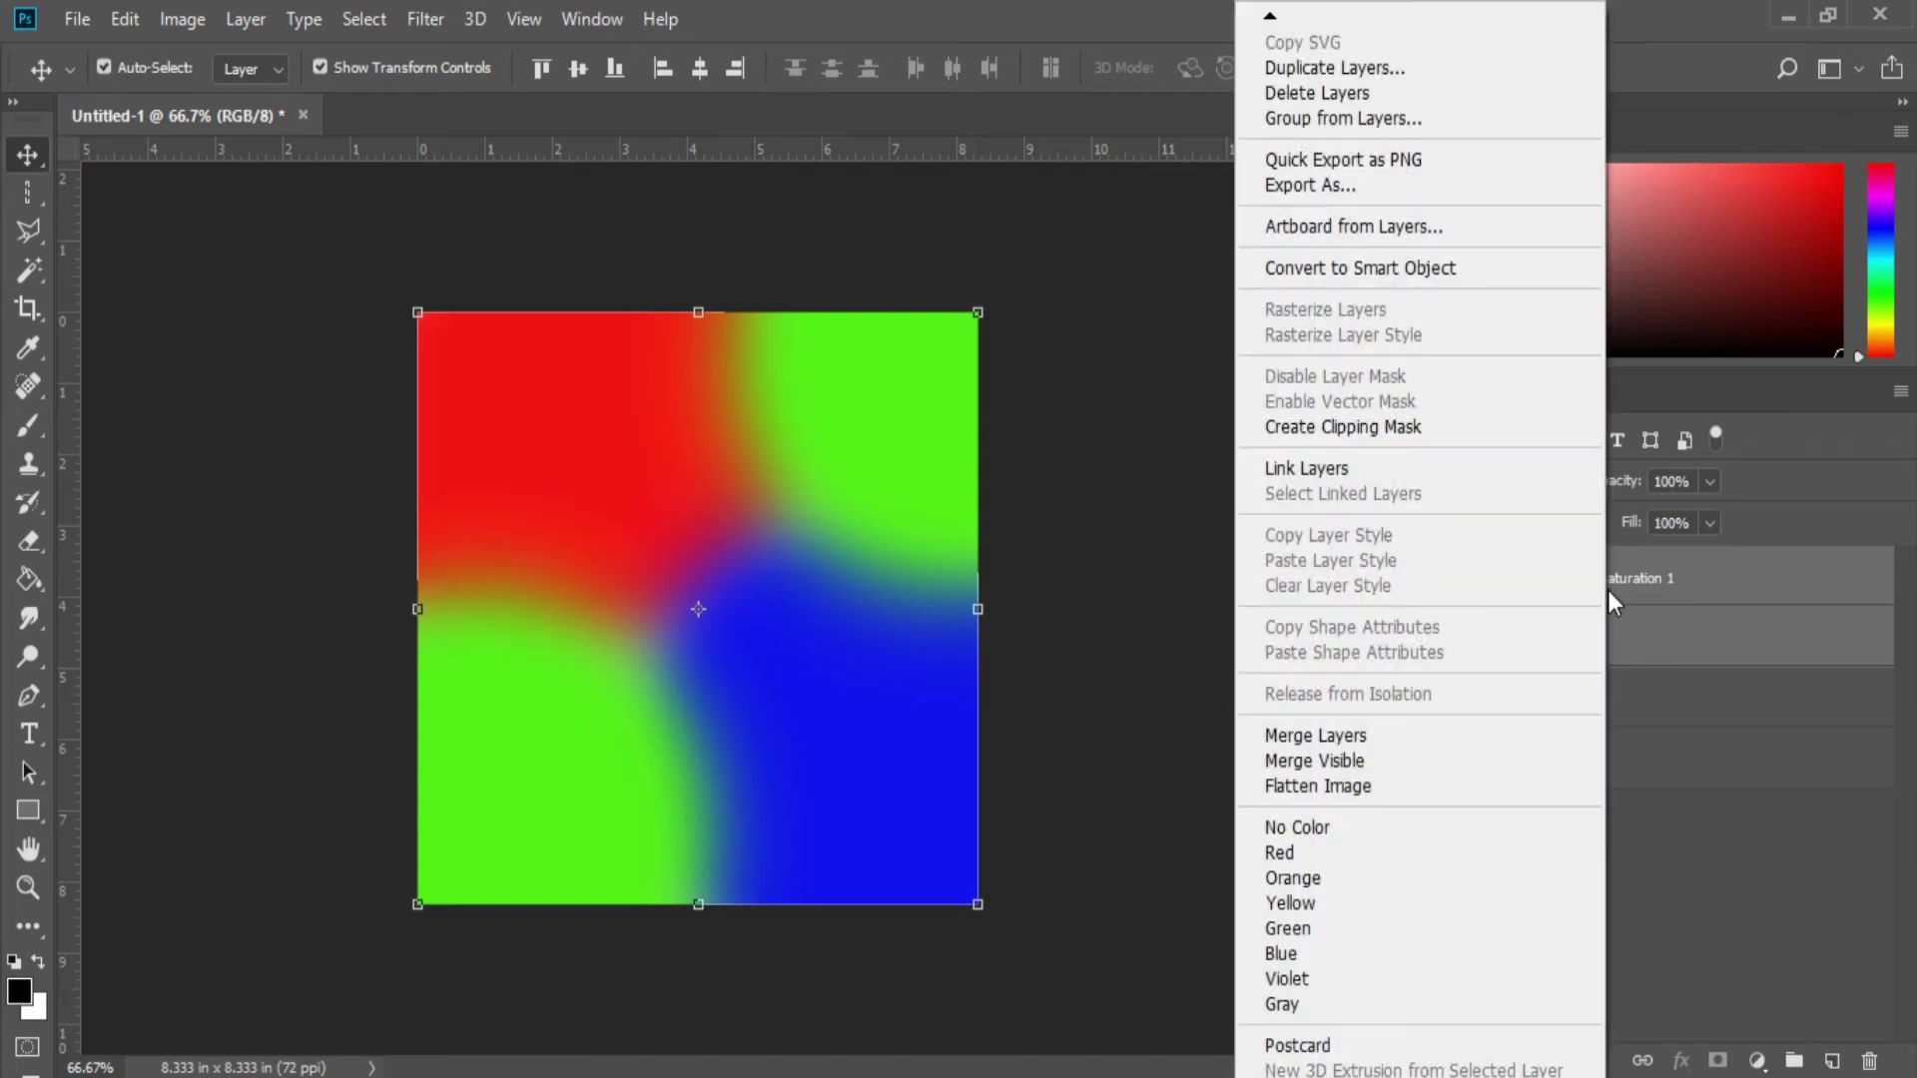
pyautogui.click(1334, 266)
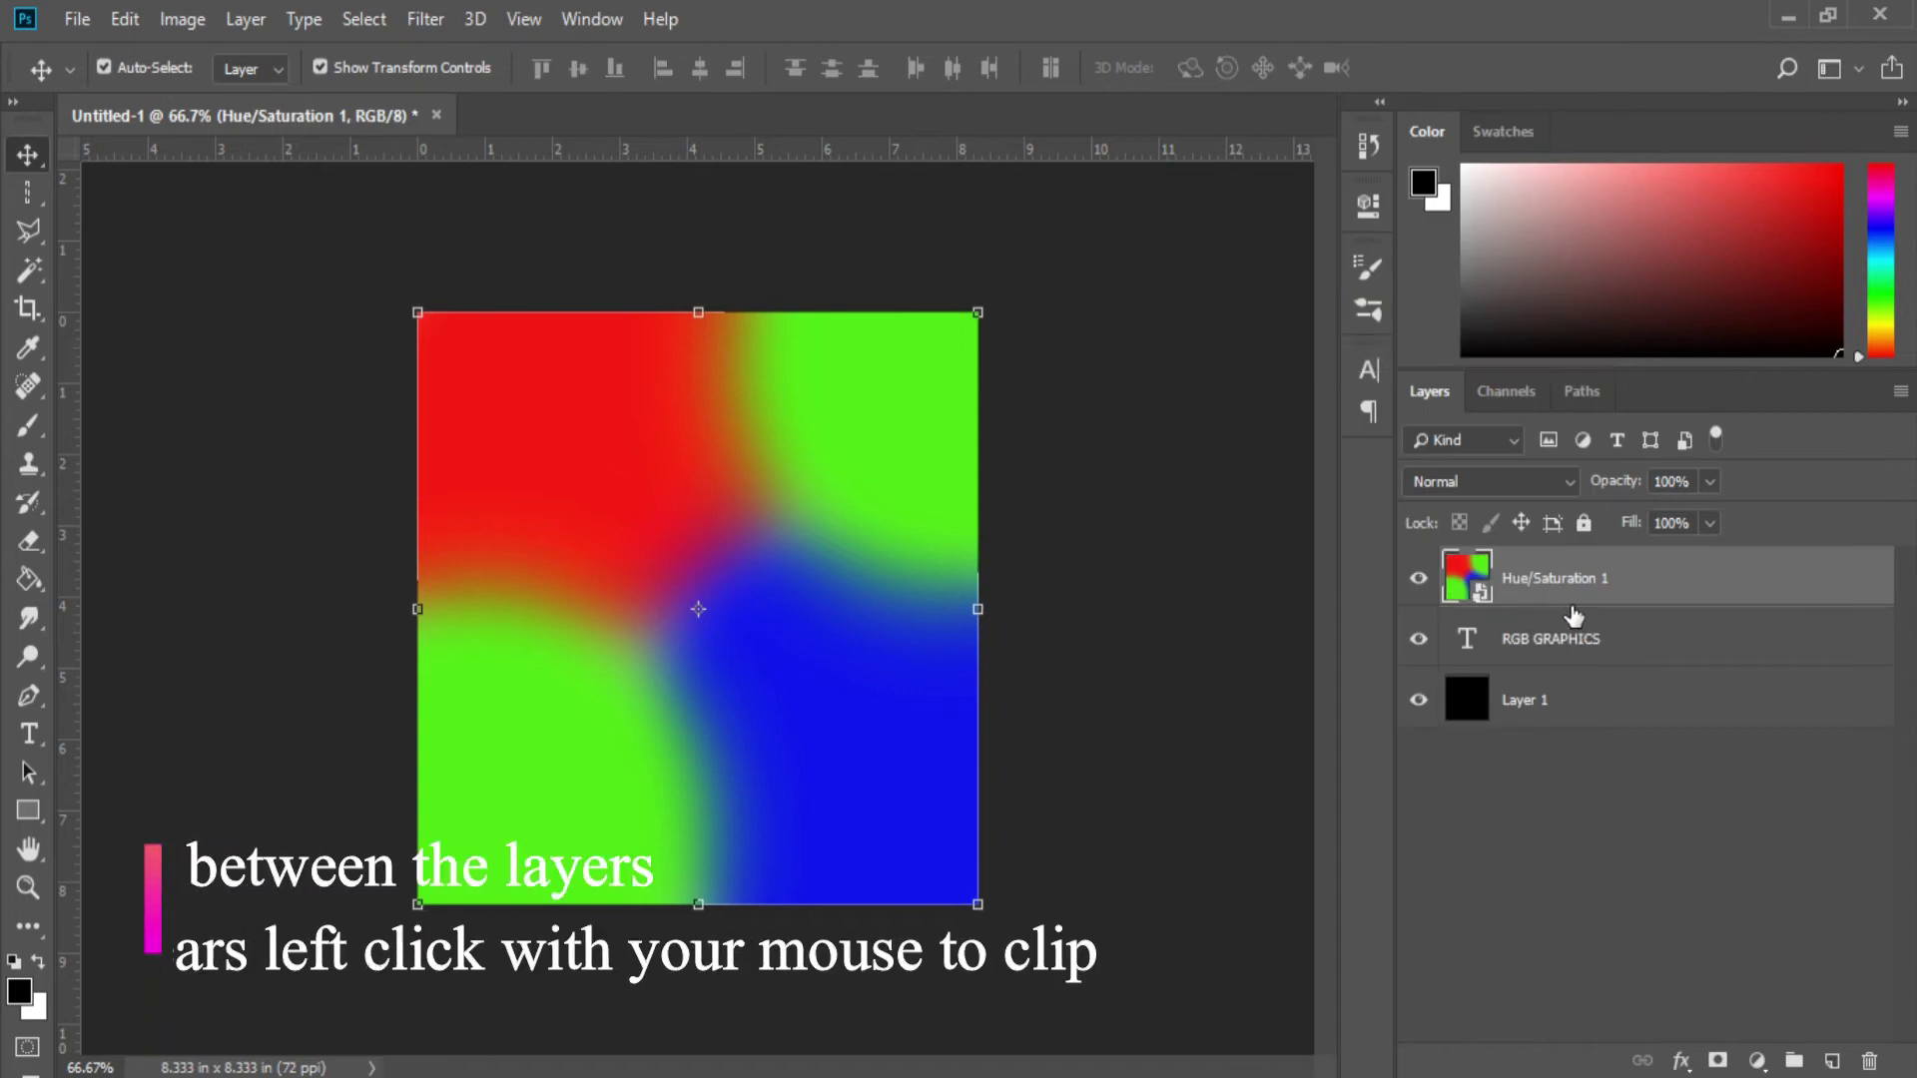
# Step: Alt-click between Hue/Saturation 1 and RGB GRAPHICS to clip the colour layer to the lettering
pyautogui.press('alt')
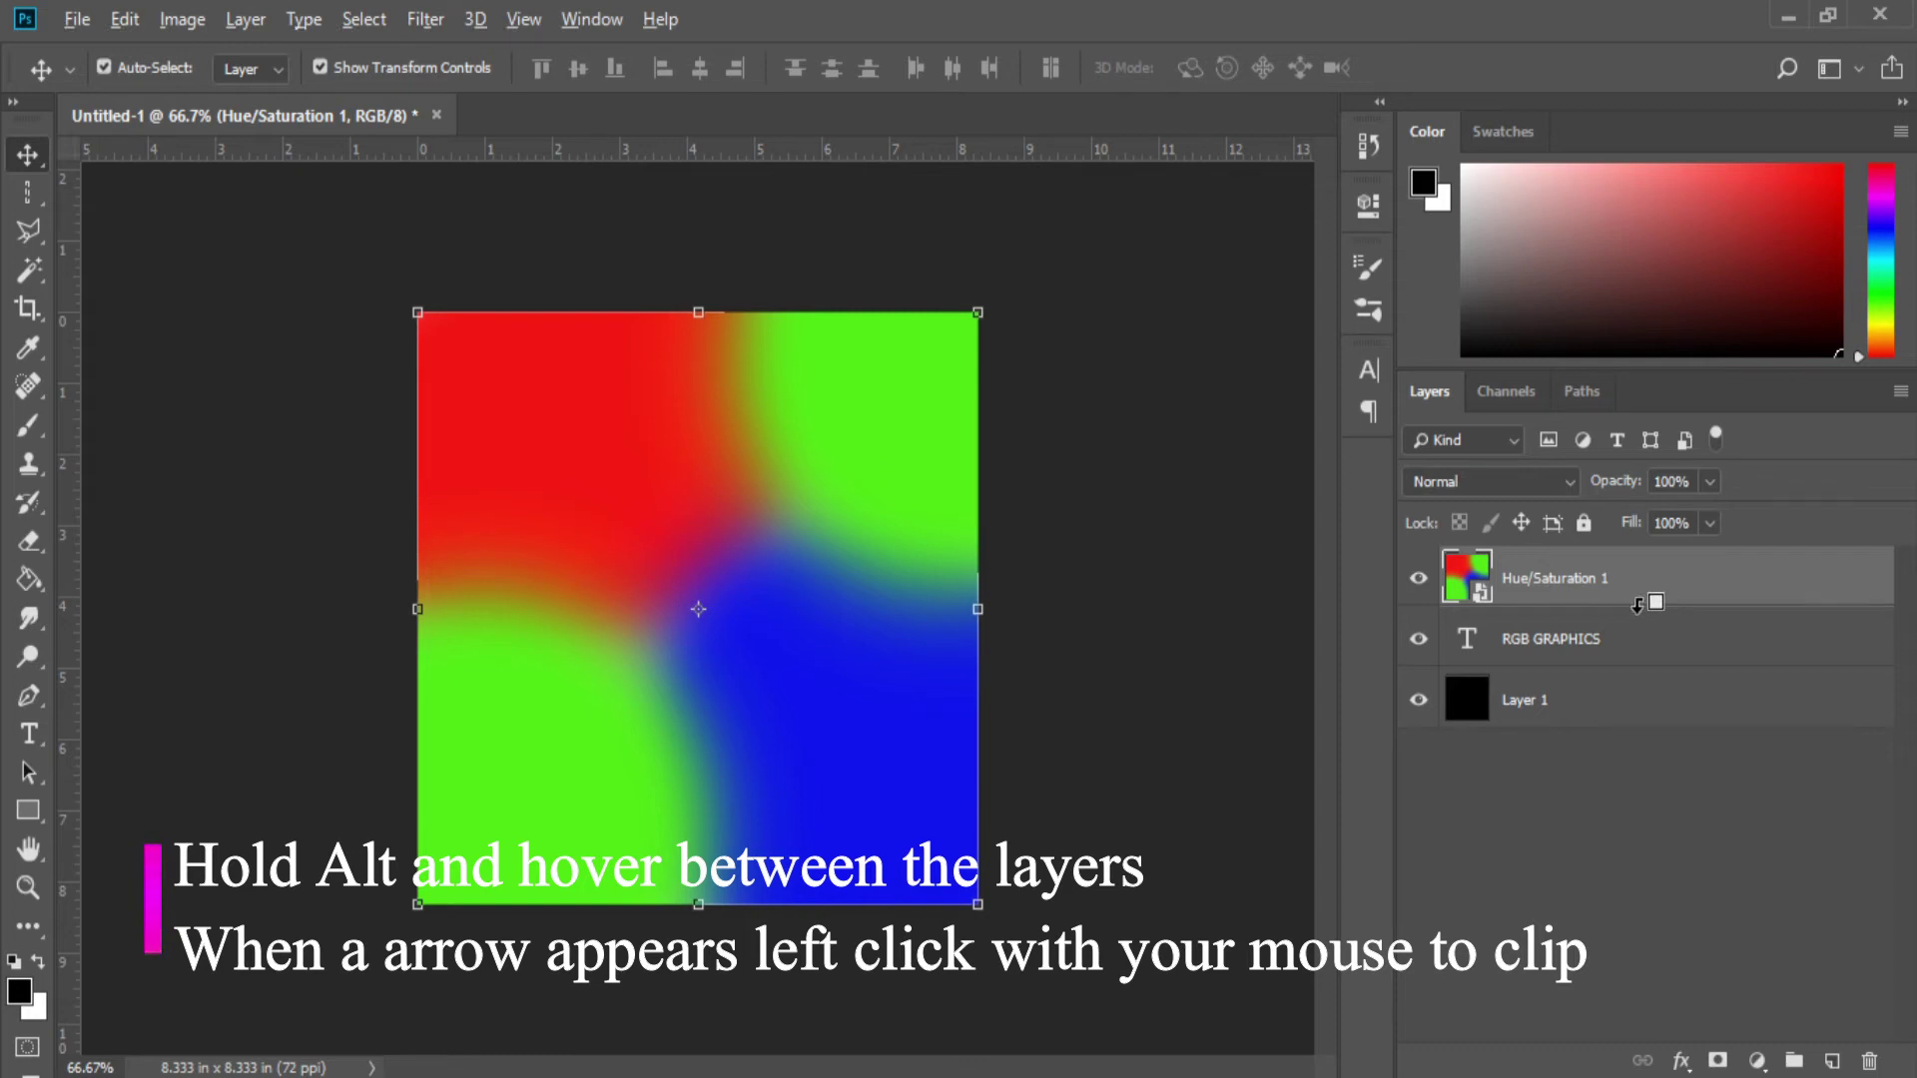
pyautogui.keyDown('alt'); pyautogui.click(1637, 605); pyautogui.keyUp('alt')
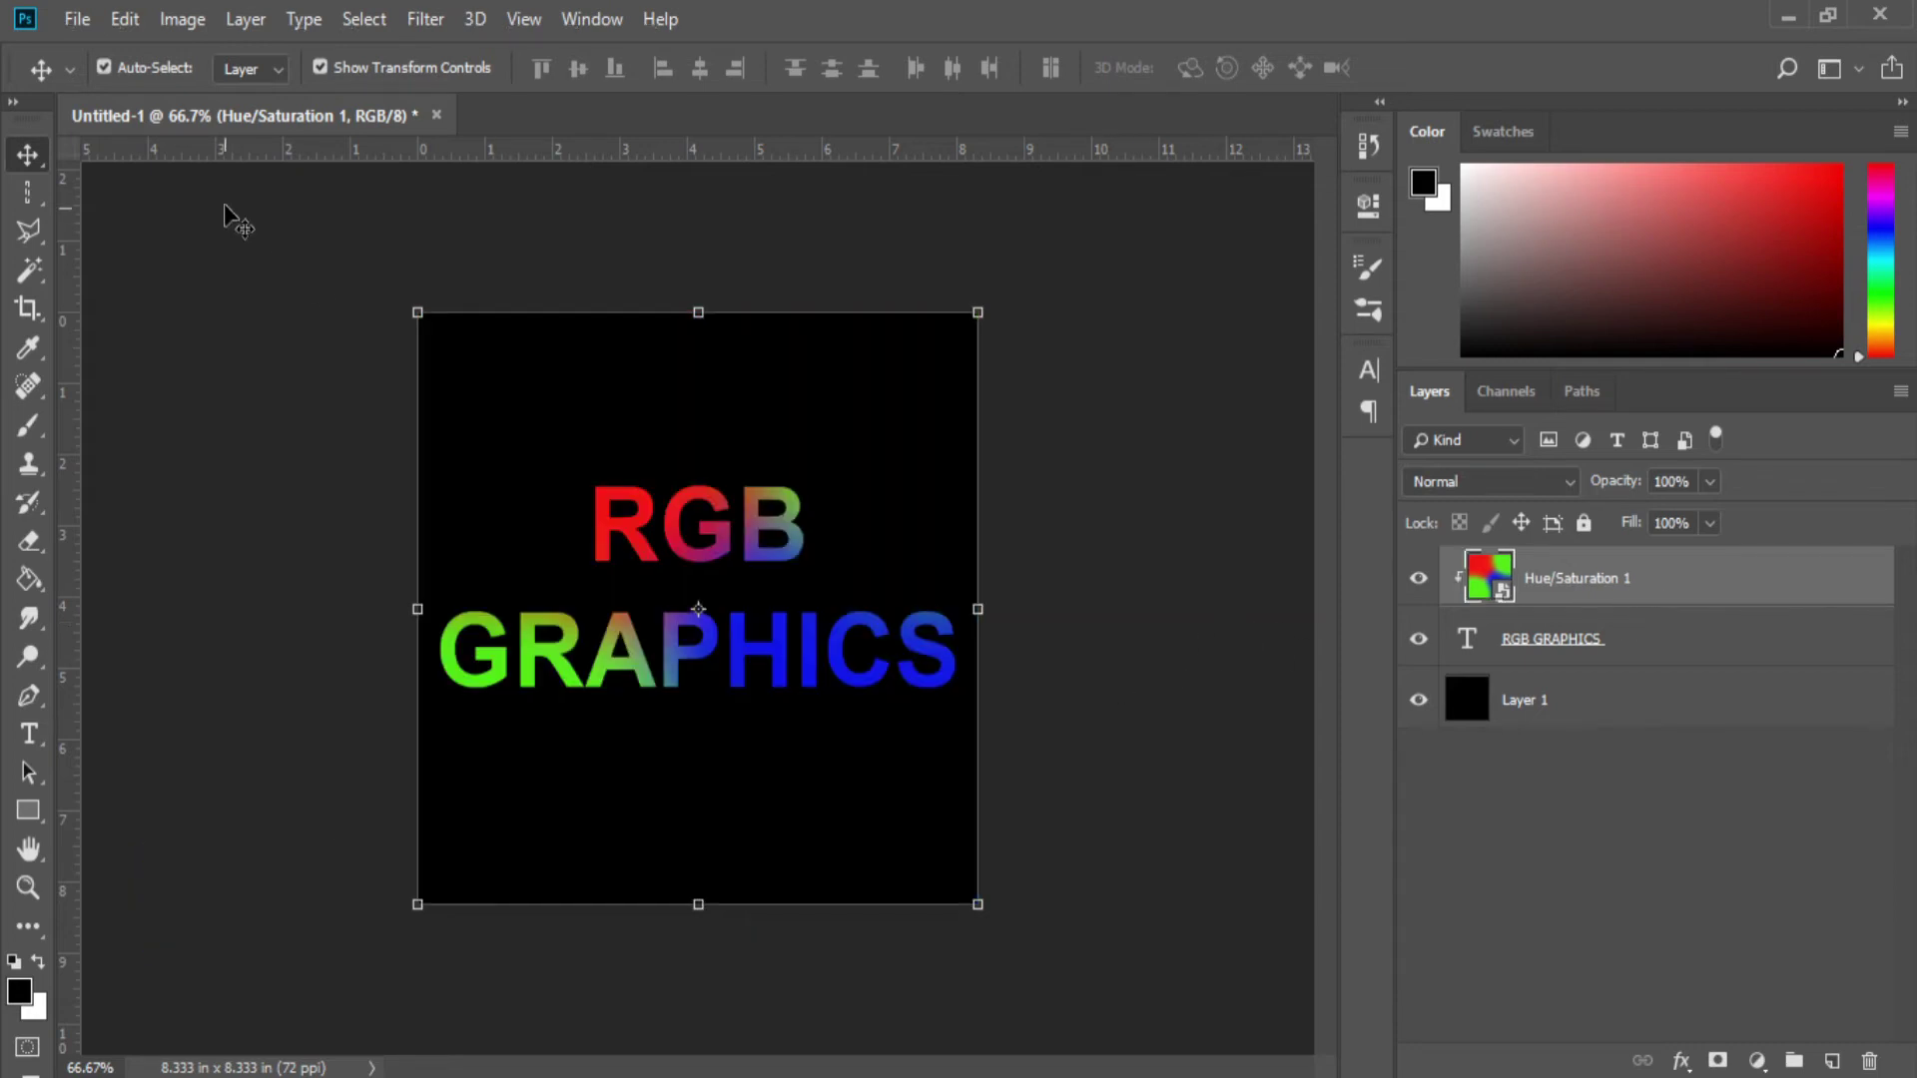
pyautogui.click(653, 244)
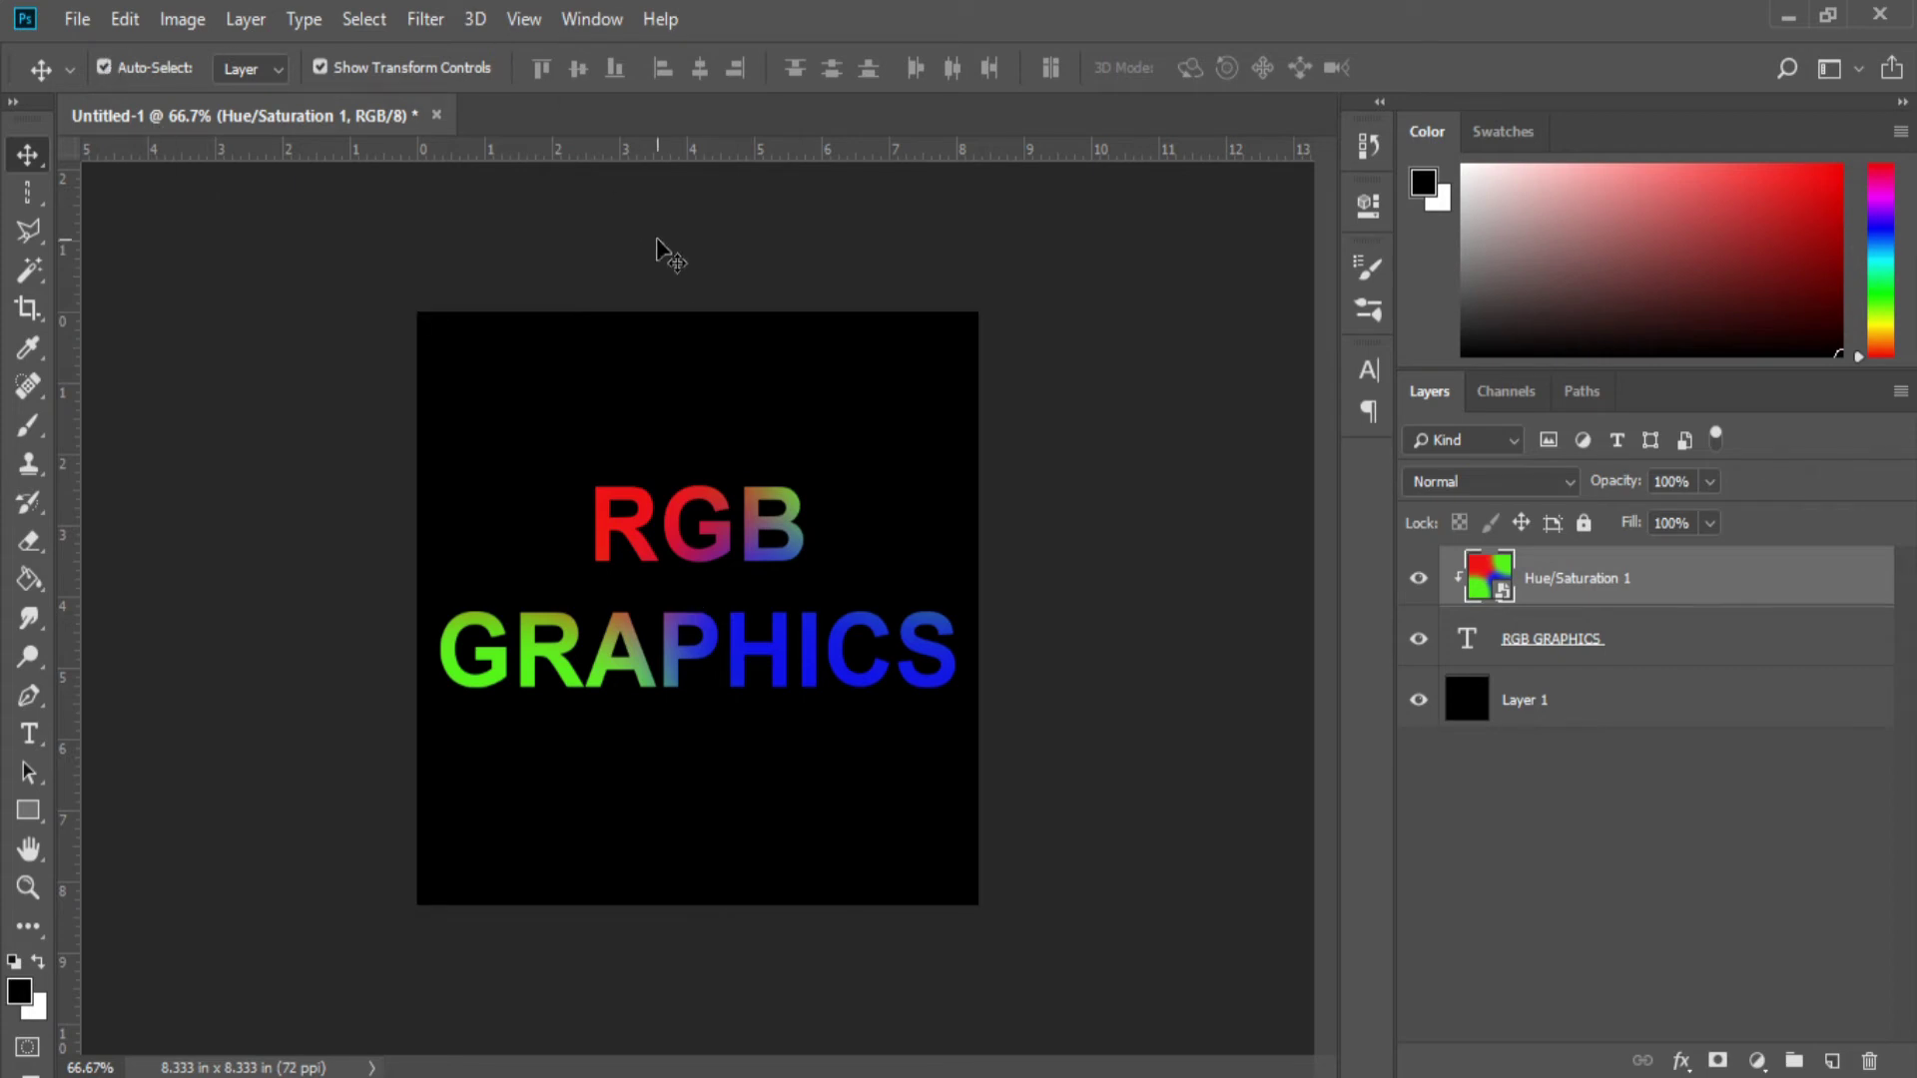
# Step: Show the Timeline panel, create a video timeline, and set a Transform keyframe at zero on Hue/Saturation 1
pyautogui.click(577, 20)
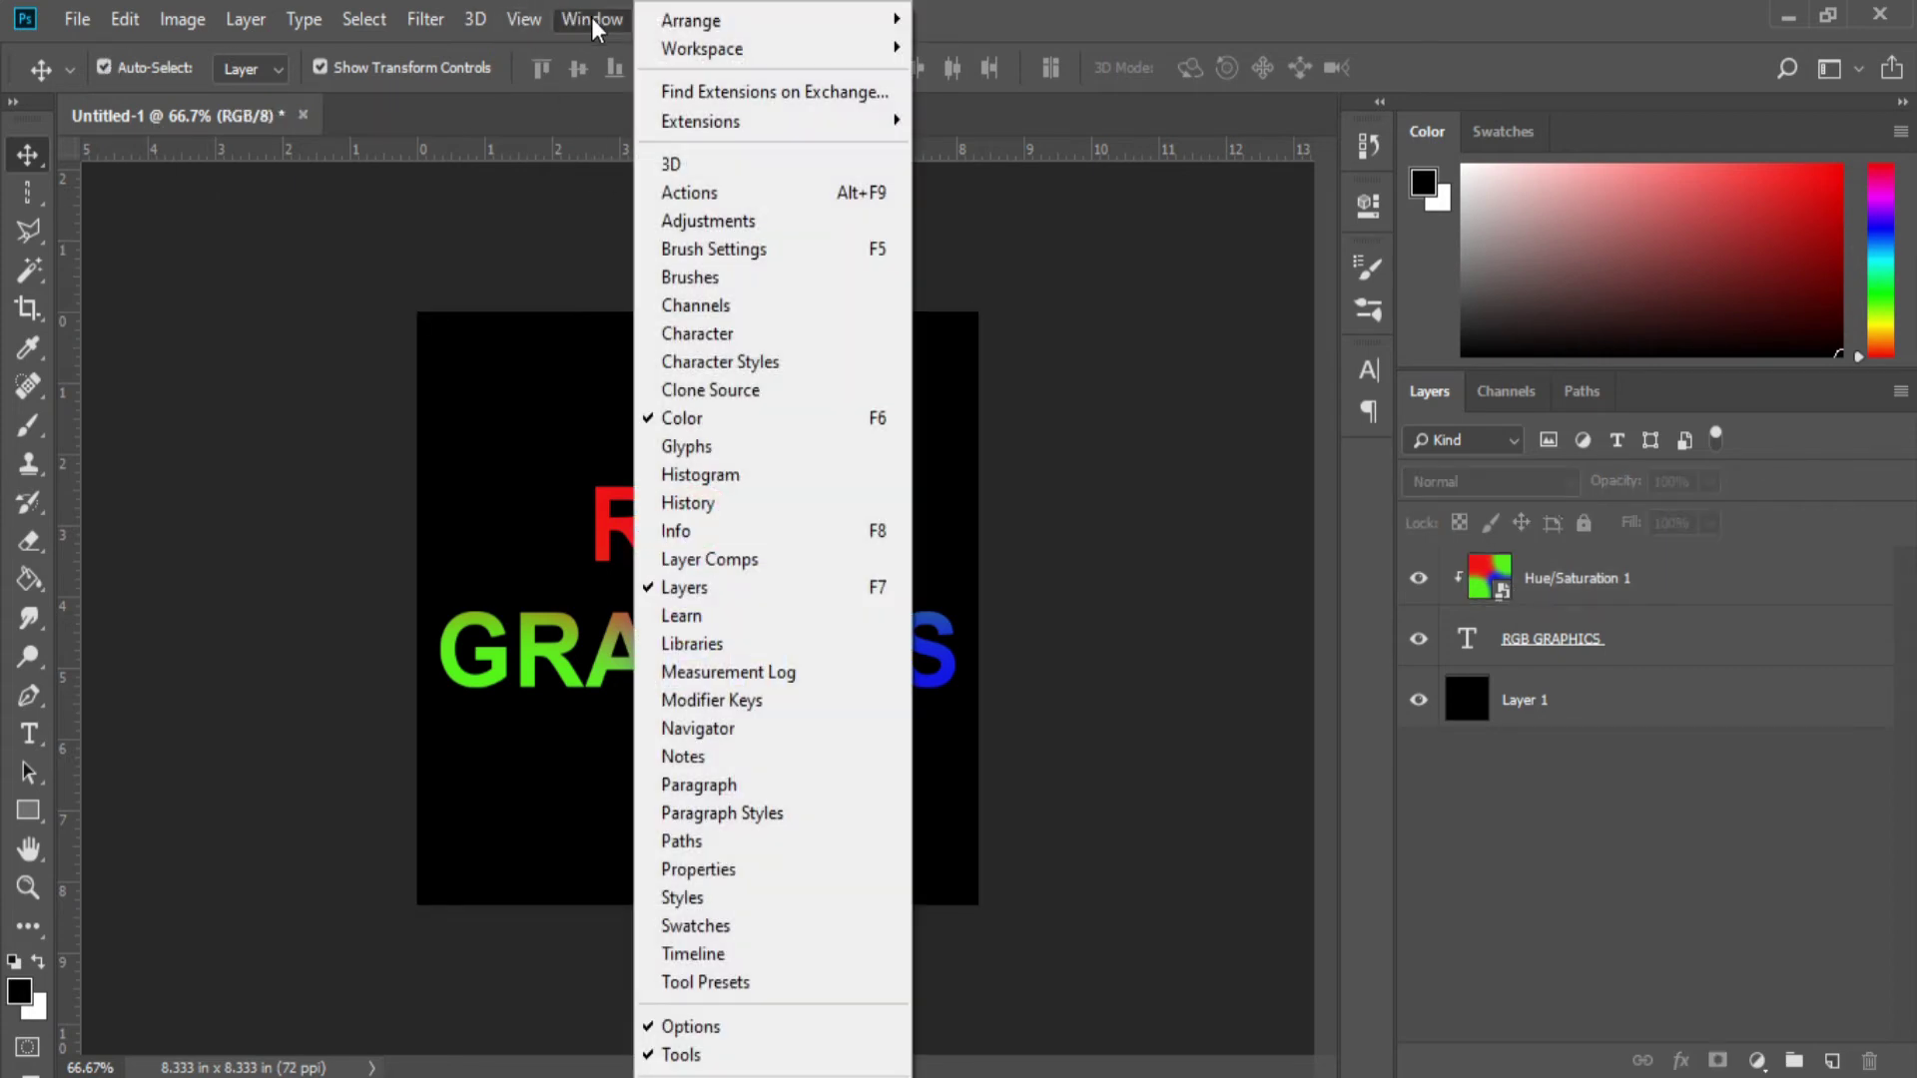
pyautogui.click(714, 958)
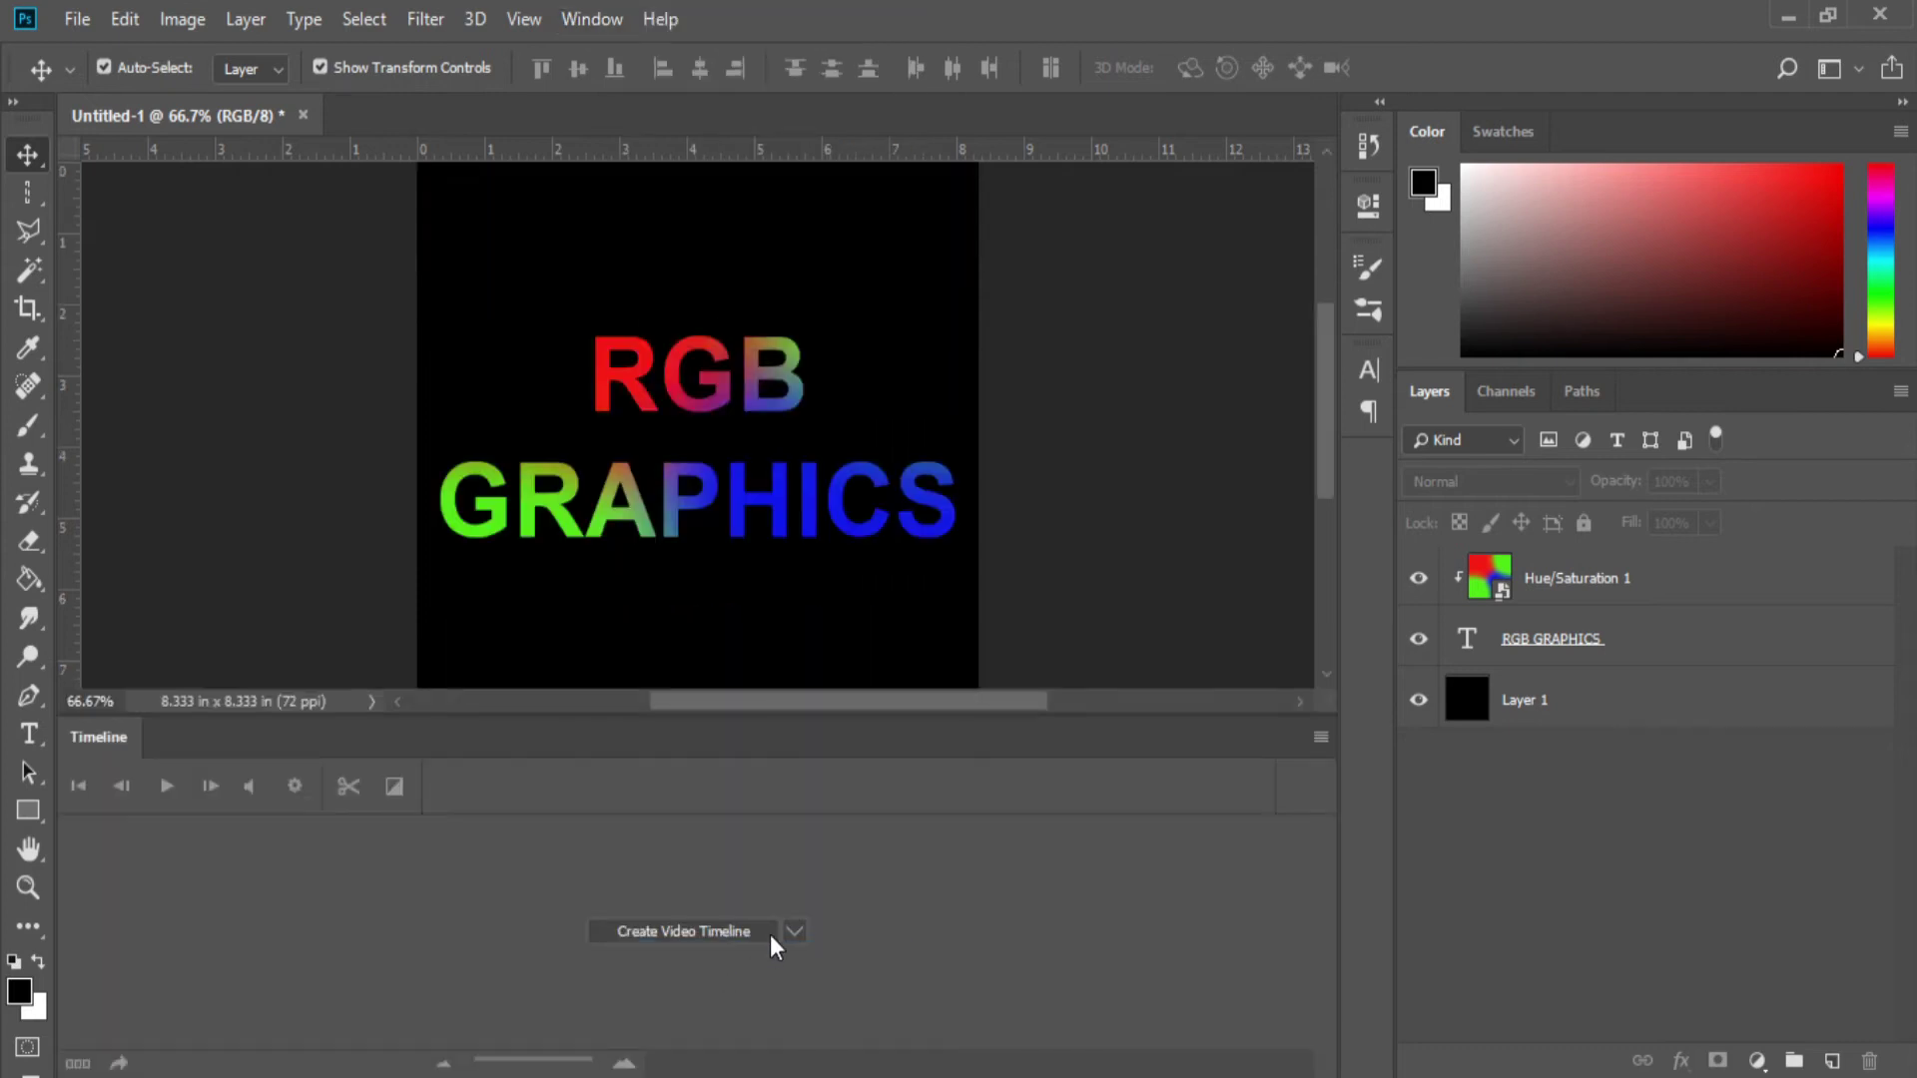
pyautogui.click(794, 932)
pyautogui.click(740, 962)
pyautogui.click(707, 930)
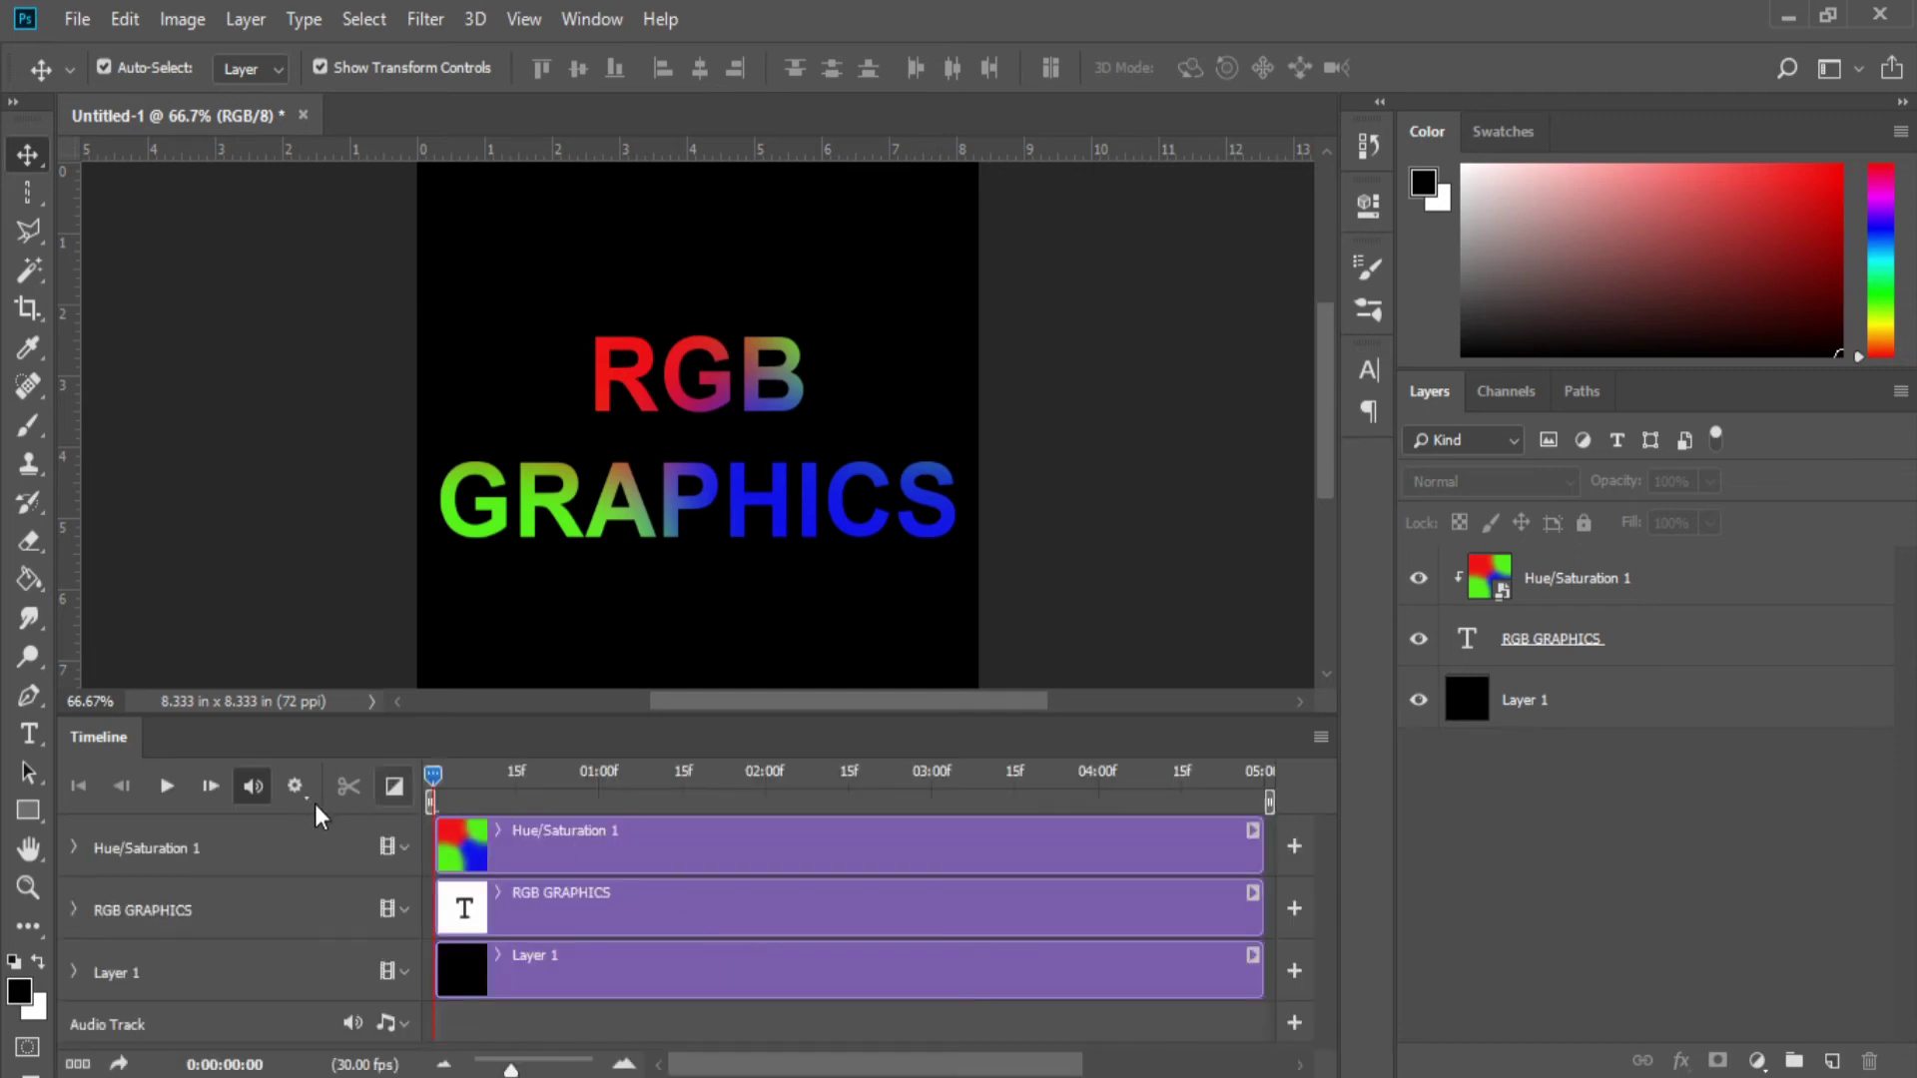
pyautogui.click(74, 847)
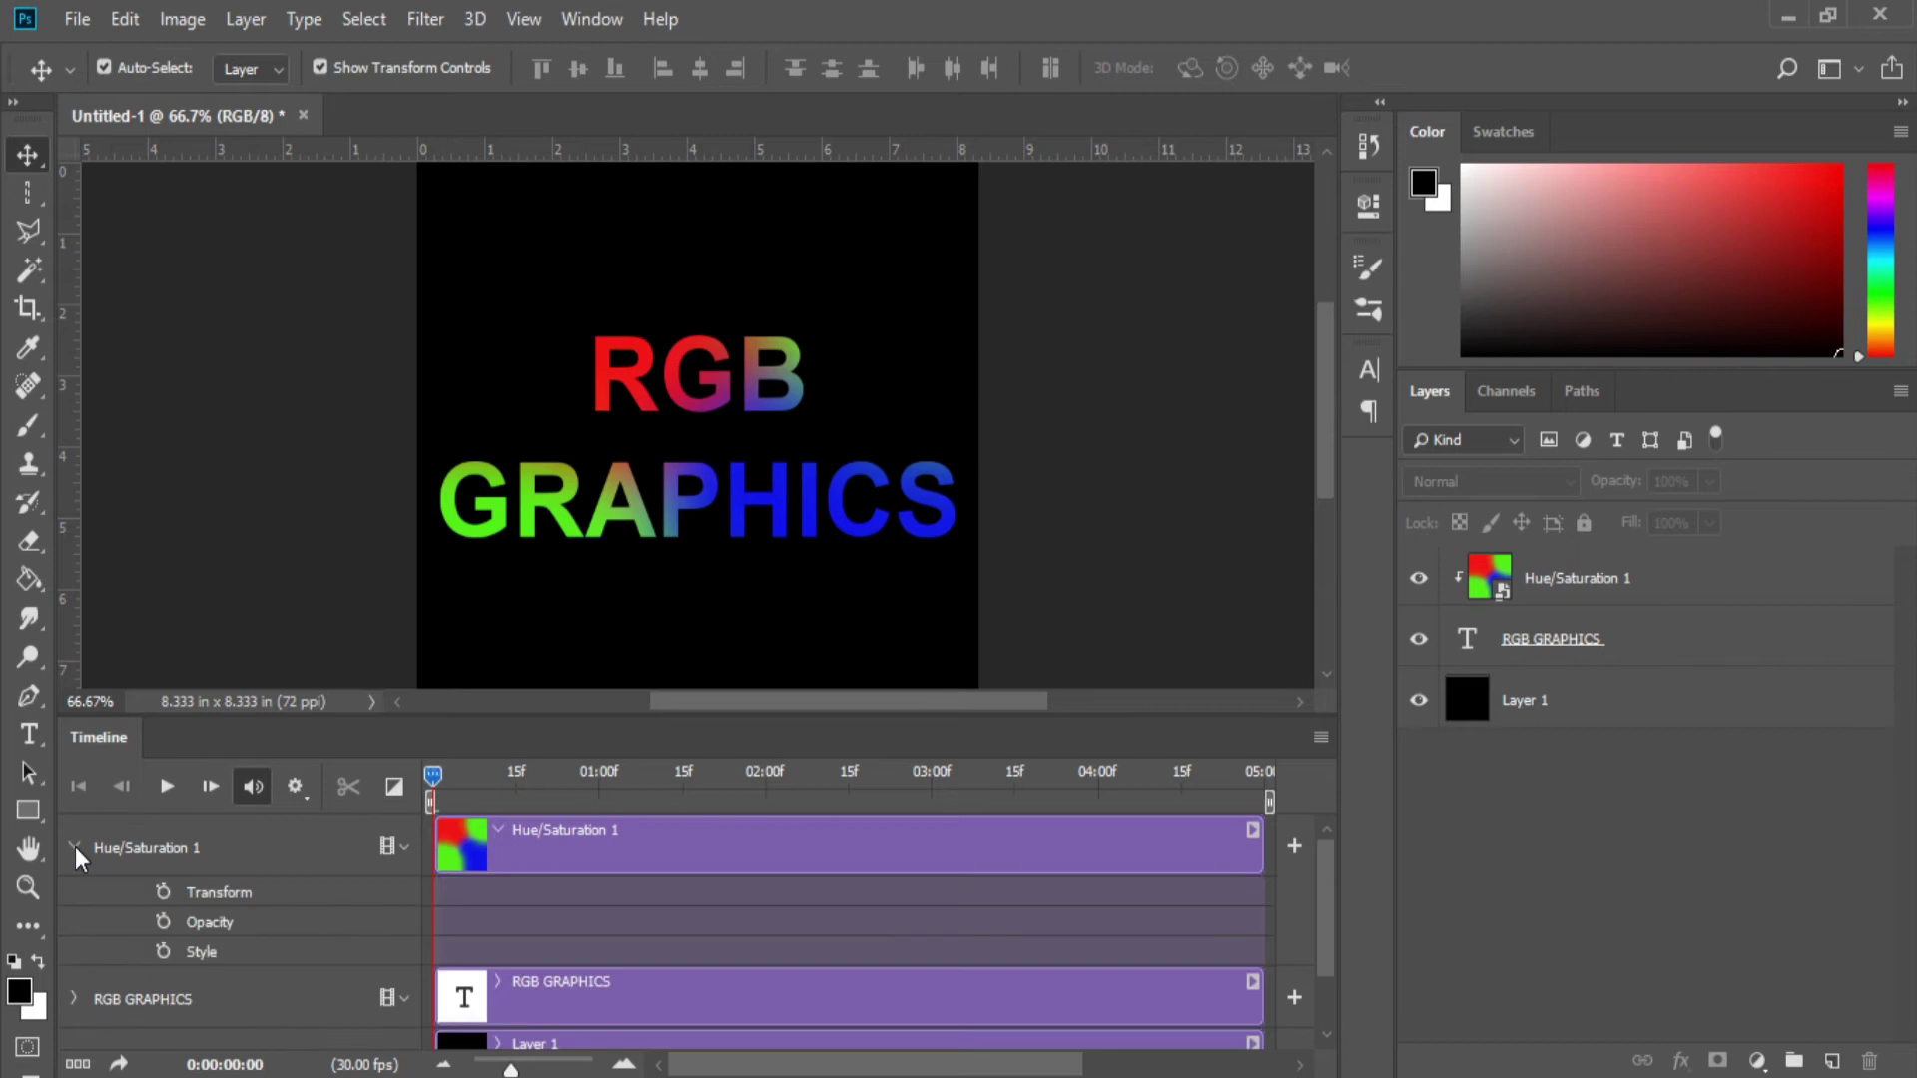
pyautogui.click(164, 890)
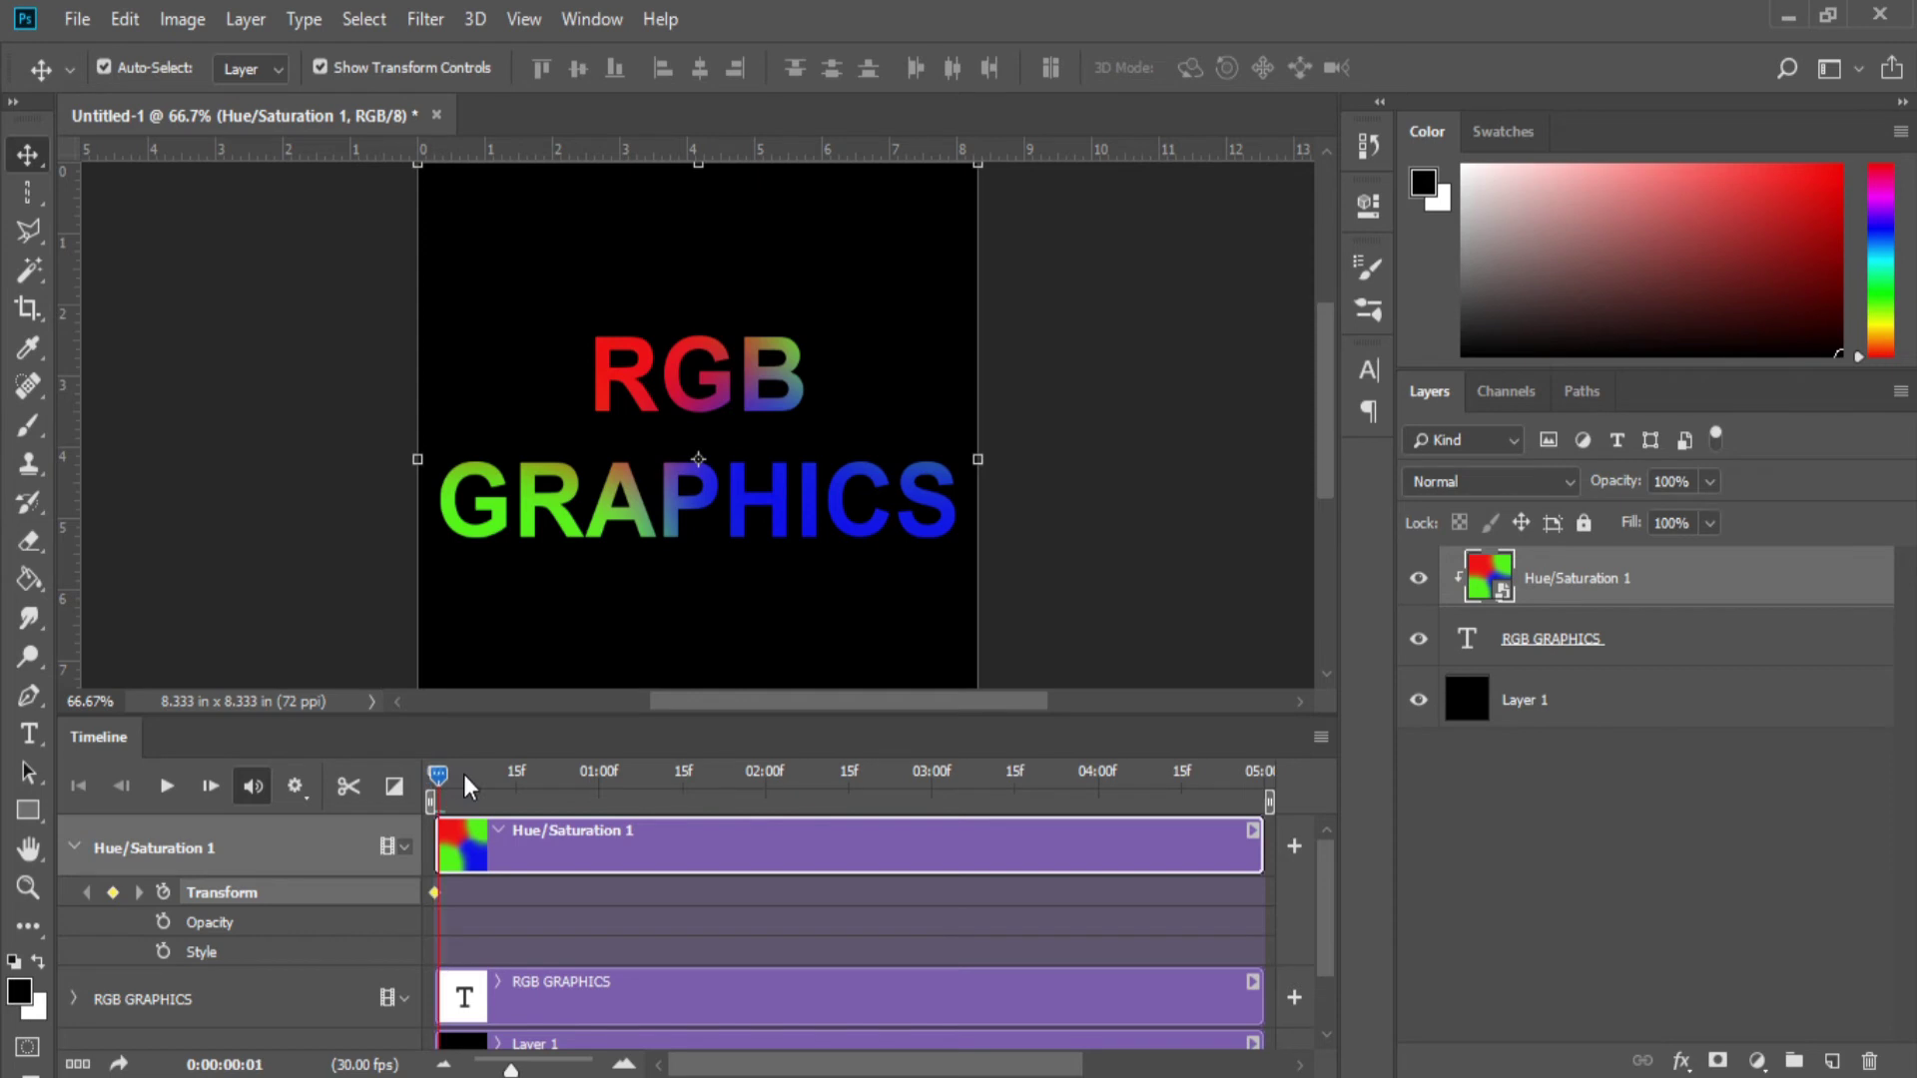
# Step: Add rotated Transform keyframes at 01:00 and 02:00, the second at about -90°
pyautogui.moveTo(598, 779); pyautogui.dragTo(602, 779)
pyautogui.moveTo(388, 248); pyautogui.dragTo(356, 539)
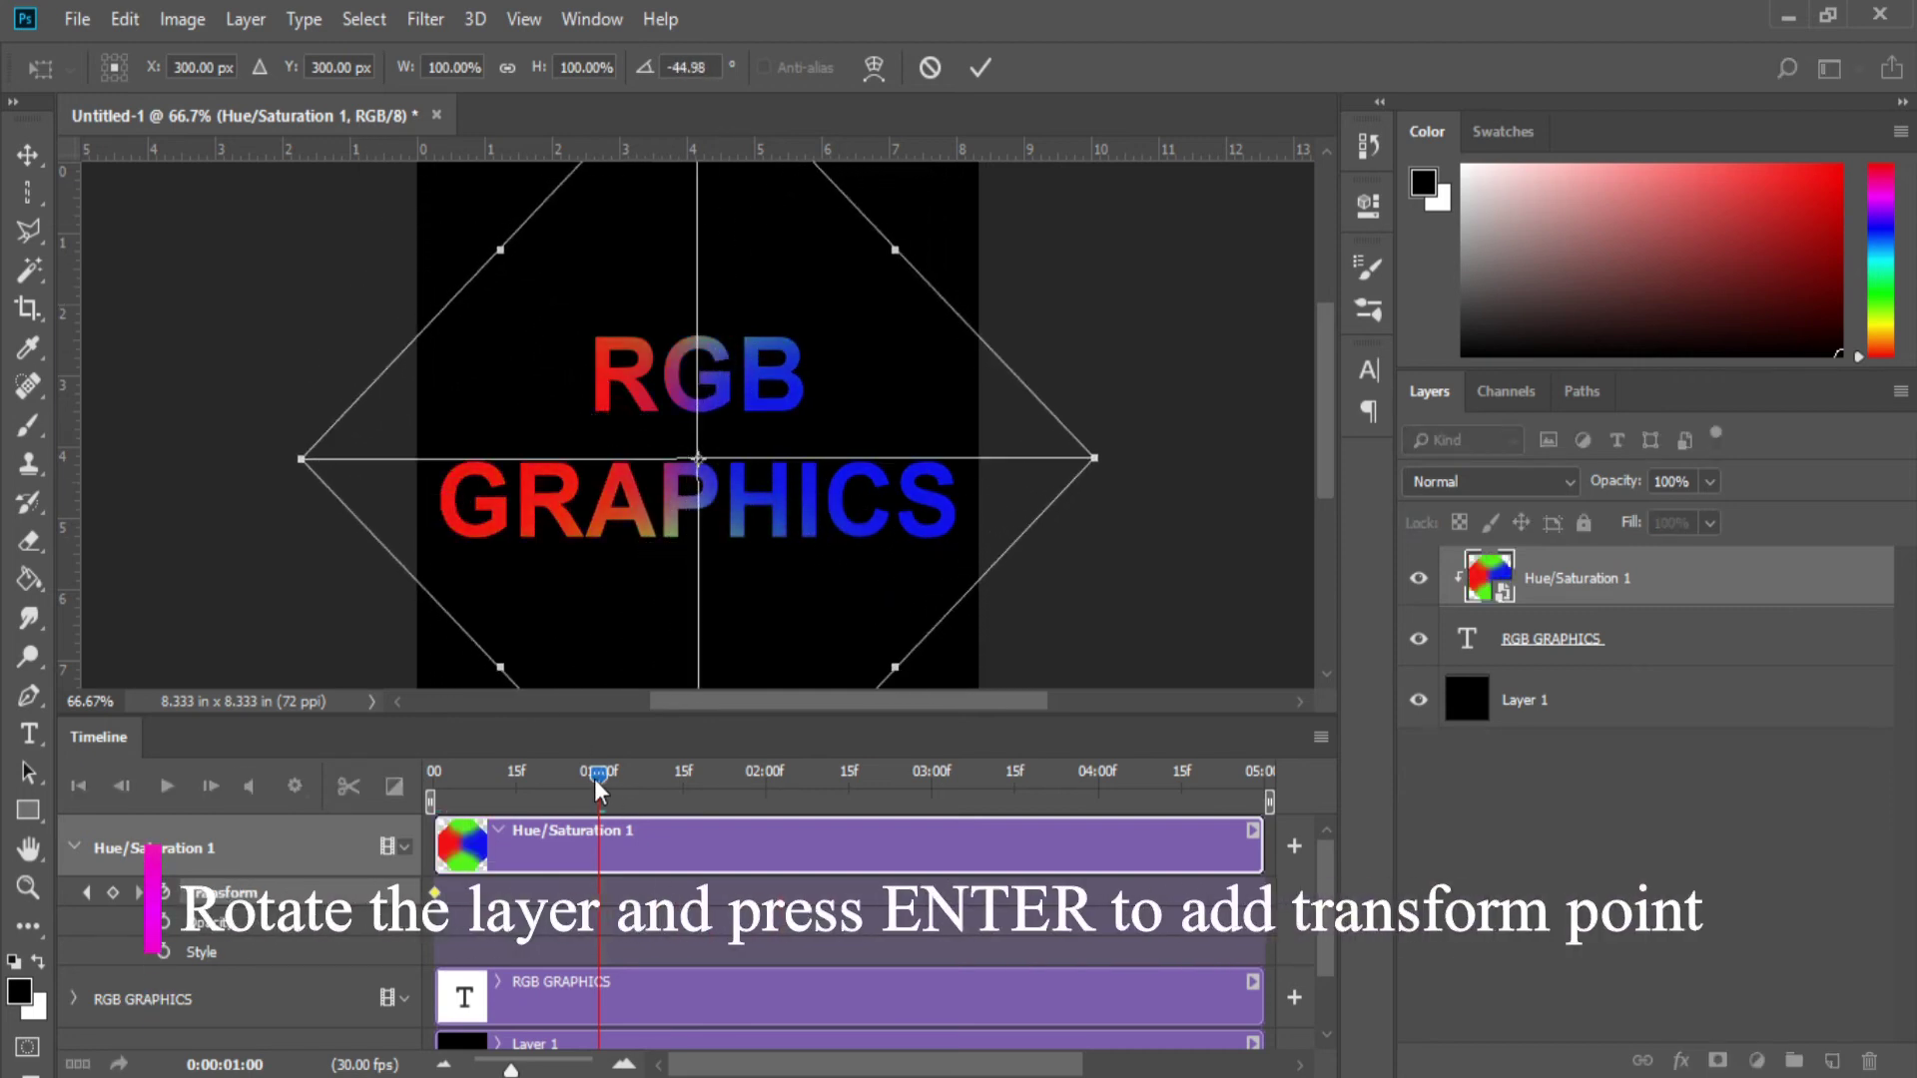
pyautogui.press('Return')
pyautogui.moveTo(595, 776); pyautogui.dragTo(753, 799)
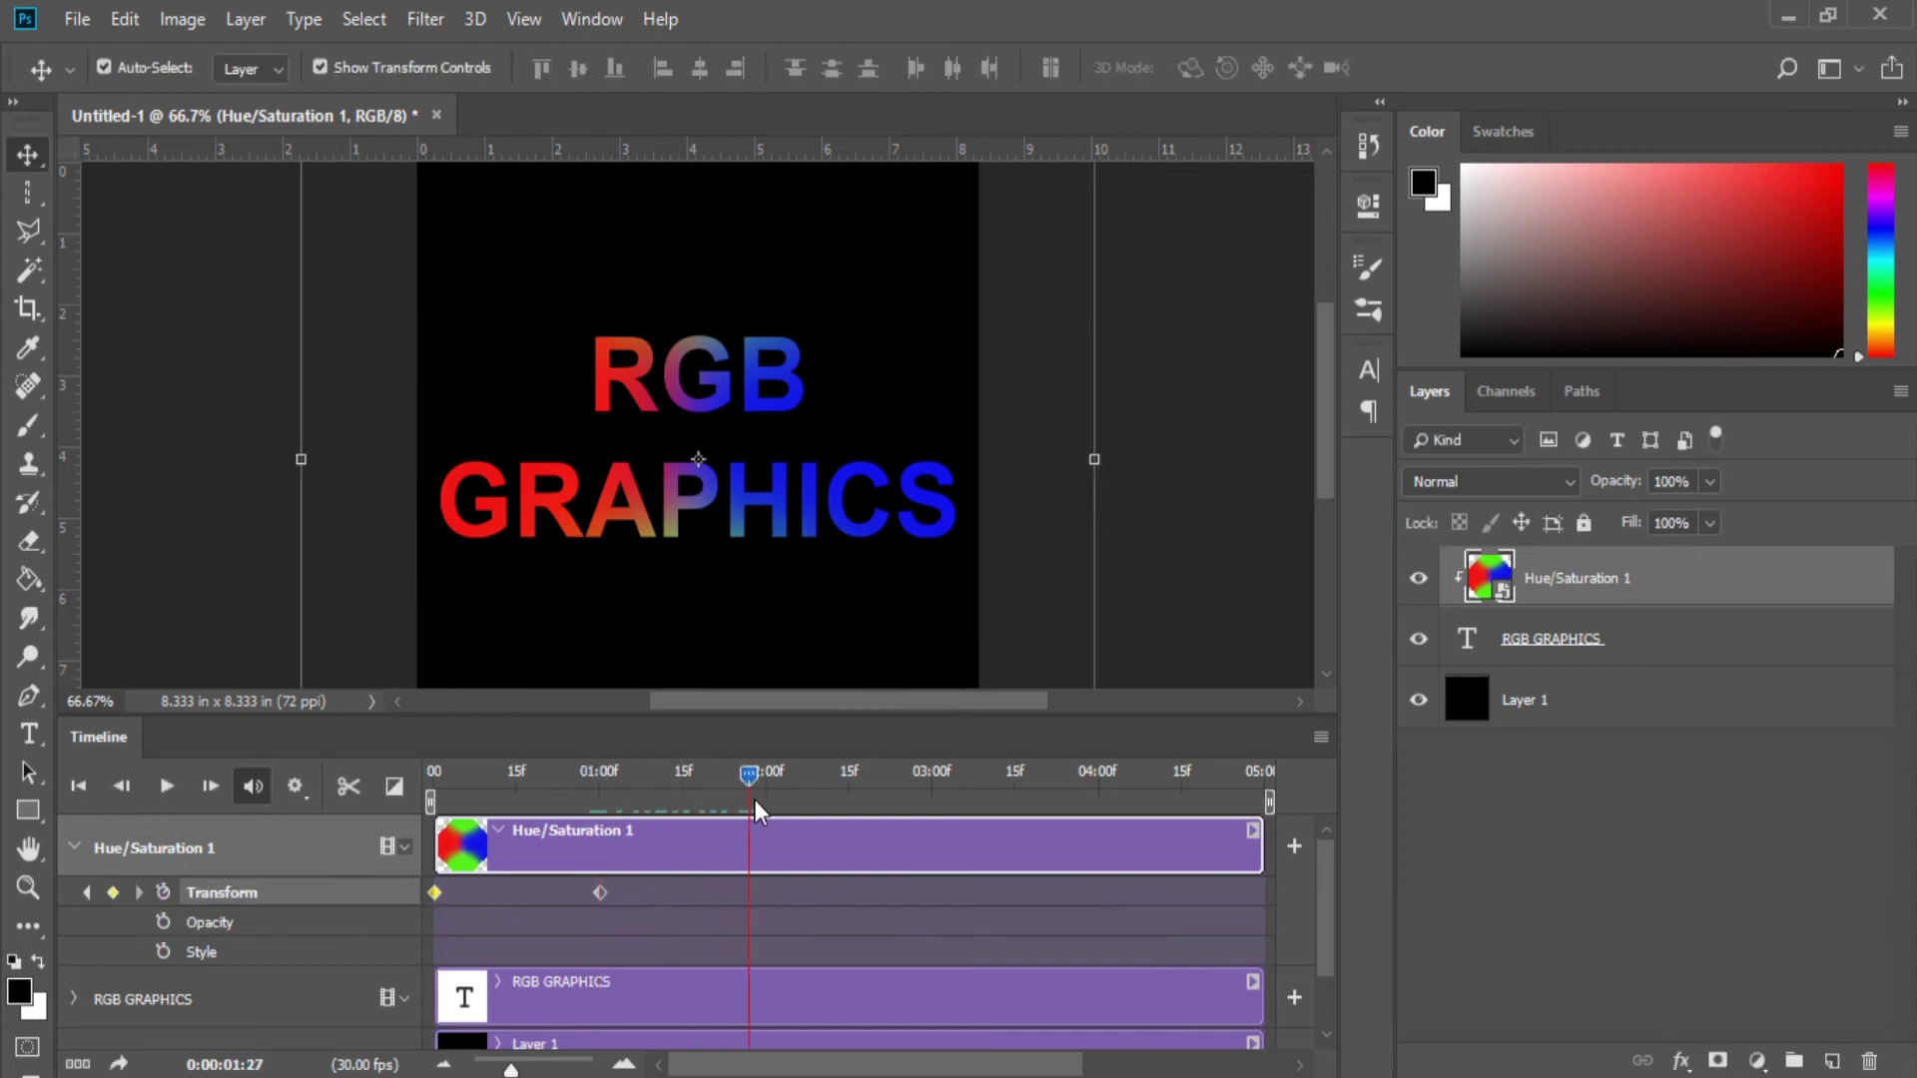
pyautogui.moveTo(274, 332); pyautogui.dragTo(334, 678)
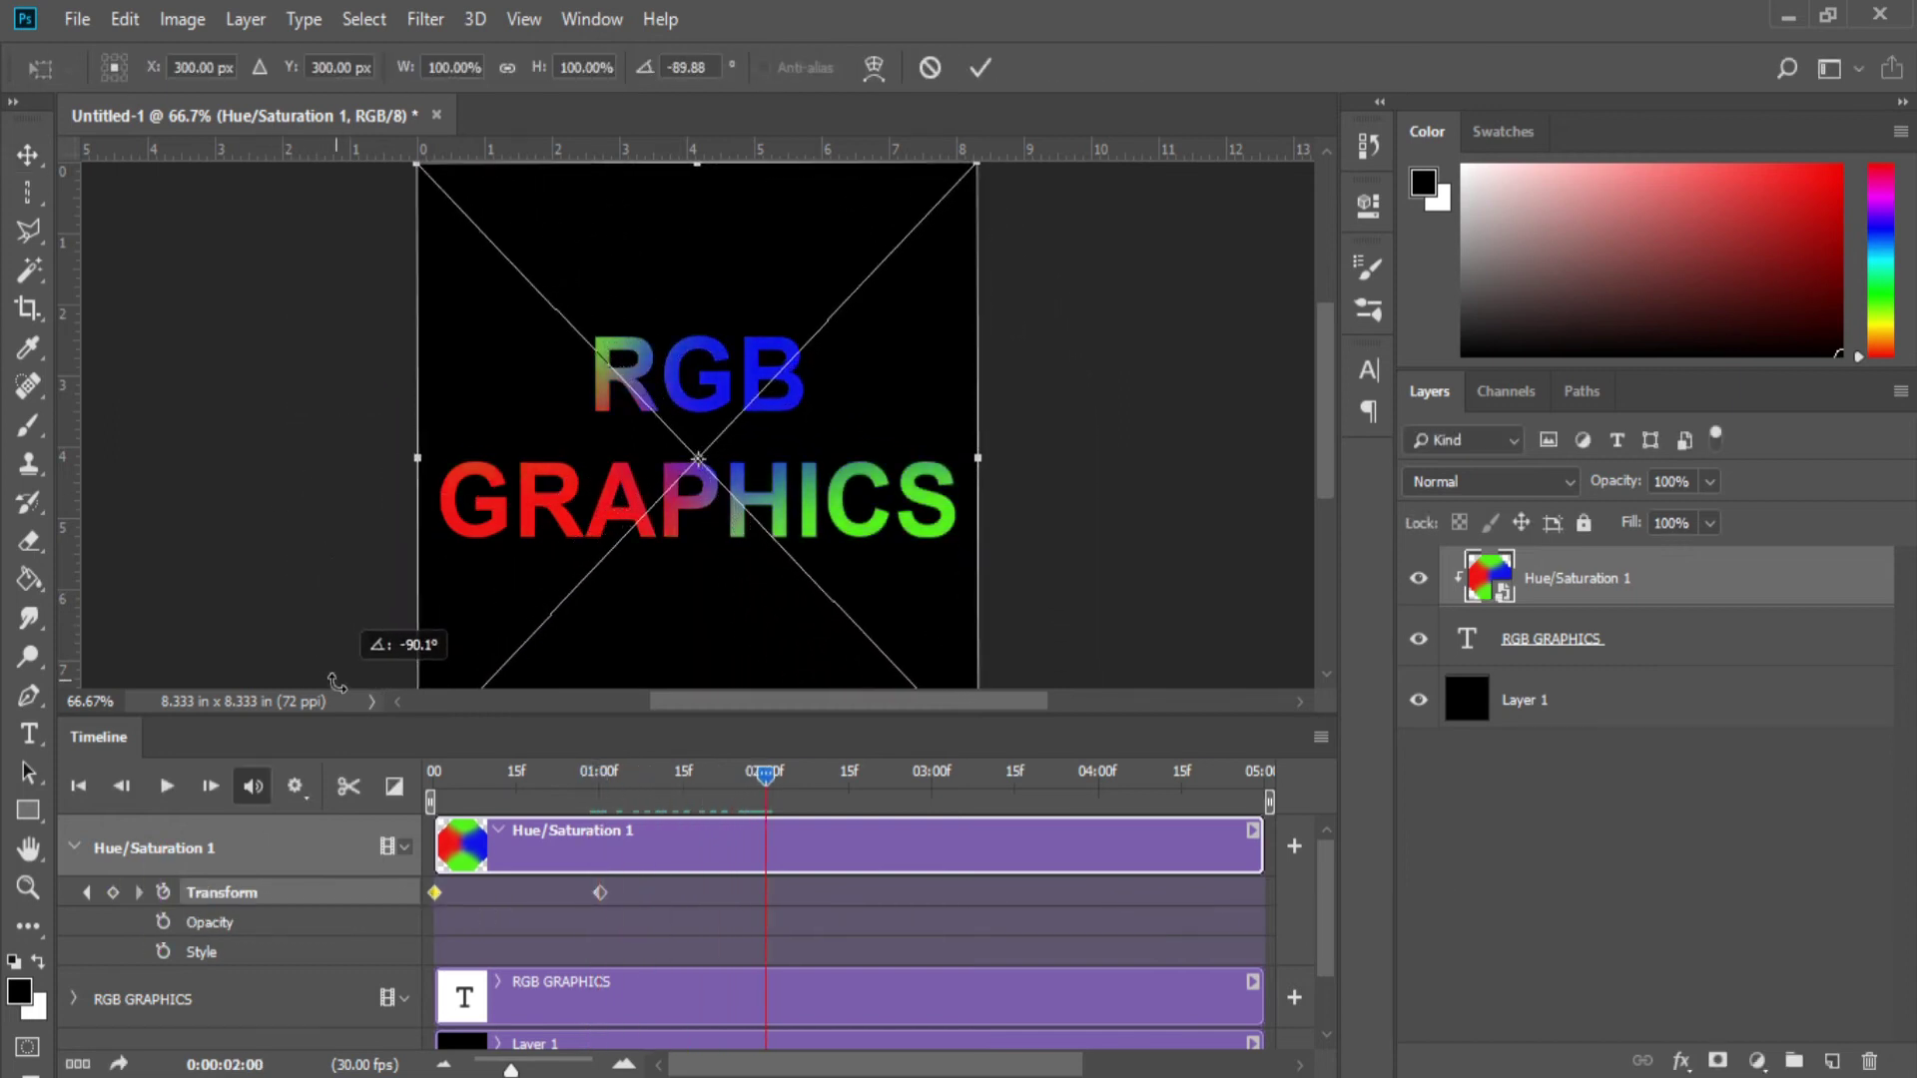
pyautogui.press('Return')
# Step: Add rotated Transform keyframes at 03:00 (about -136°) and 04:00 (about -160°)
pyautogui.moveTo(779, 791); pyautogui.dragTo(938, 807)
pyautogui.hotkey('ctrl', 't')
pyautogui.moveTo(386, 257); pyautogui.dragTo(344, 556)
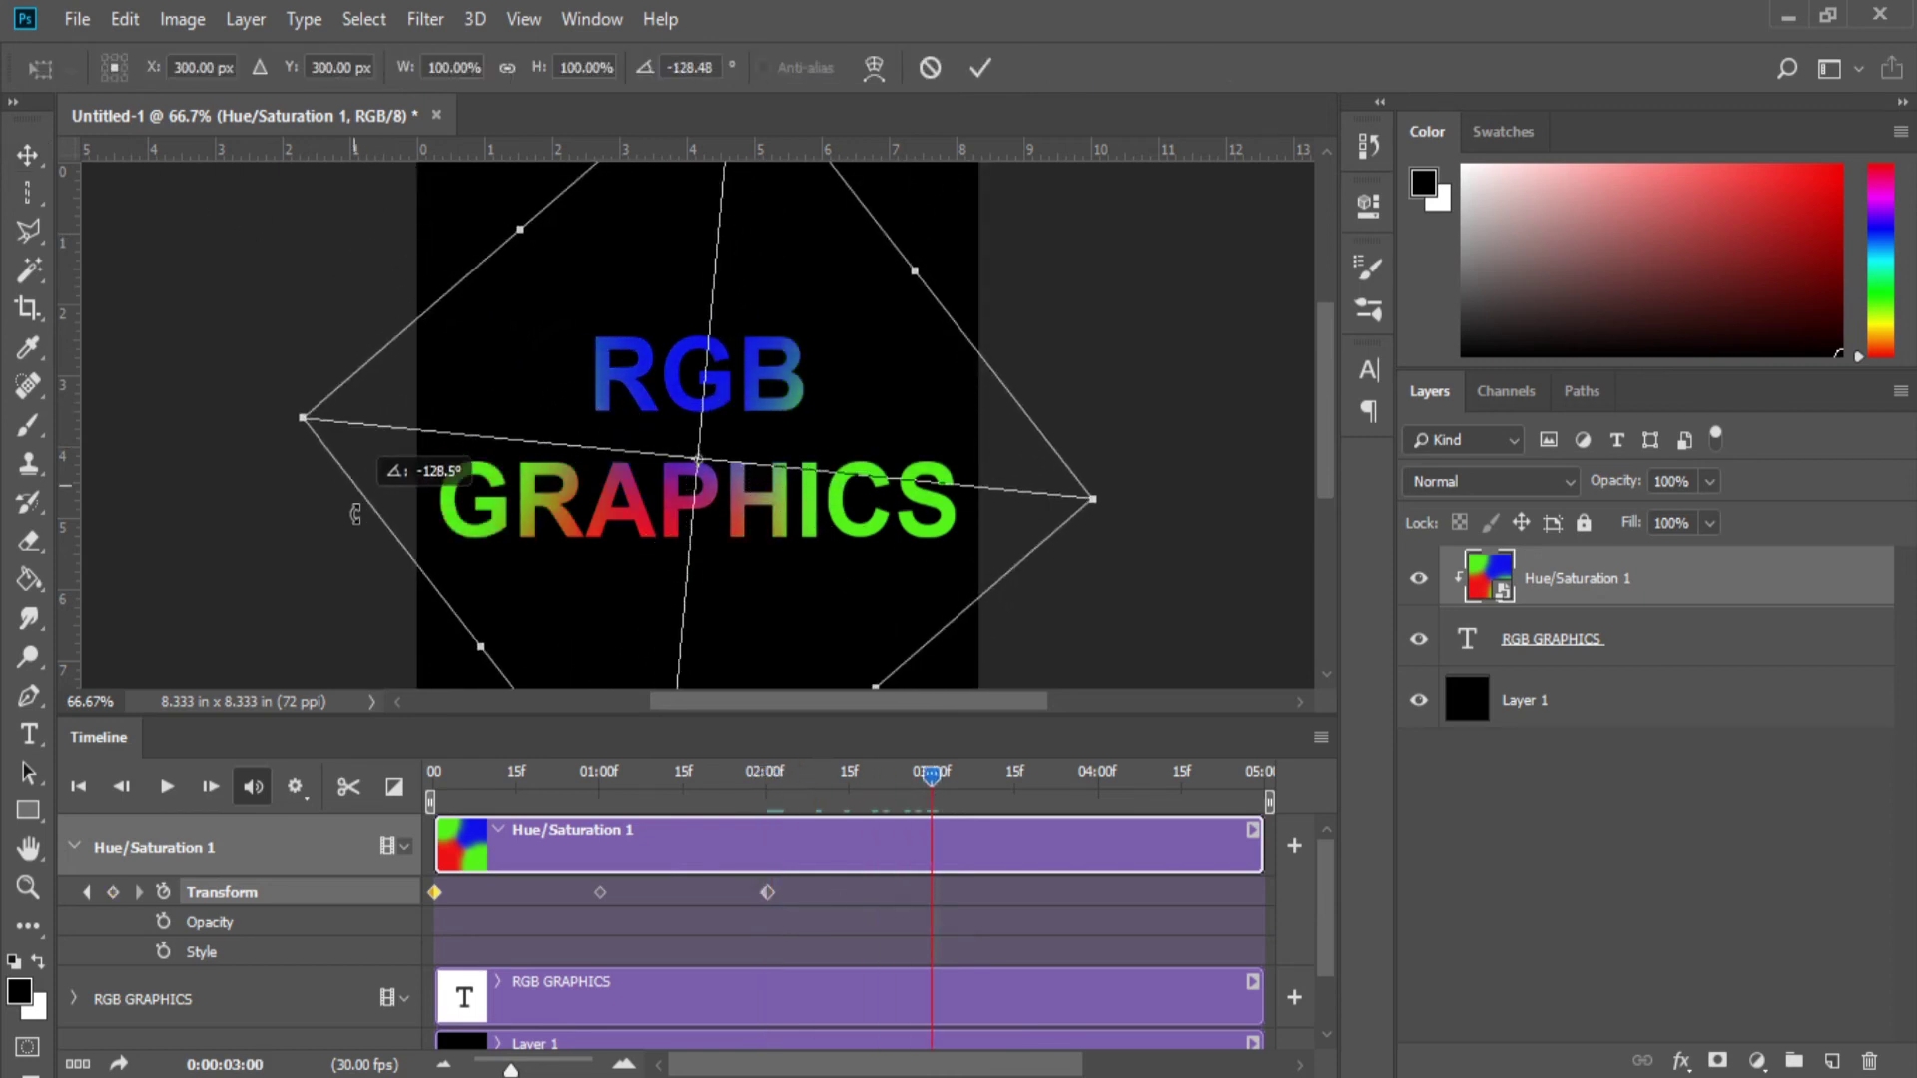
pyautogui.press('Return')
pyautogui.moveTo(930, 788); pyautogui.dragTo(1098, 789)
pyautogui.hotkey('ctrl', 't')
pyautogui.moveTo(269, 212)
pyautogui.mouseDown()
pyautogui.moveTo(252, 452)
pyautogui.moveTo(275, 565)
pyautogui.mouseUp()
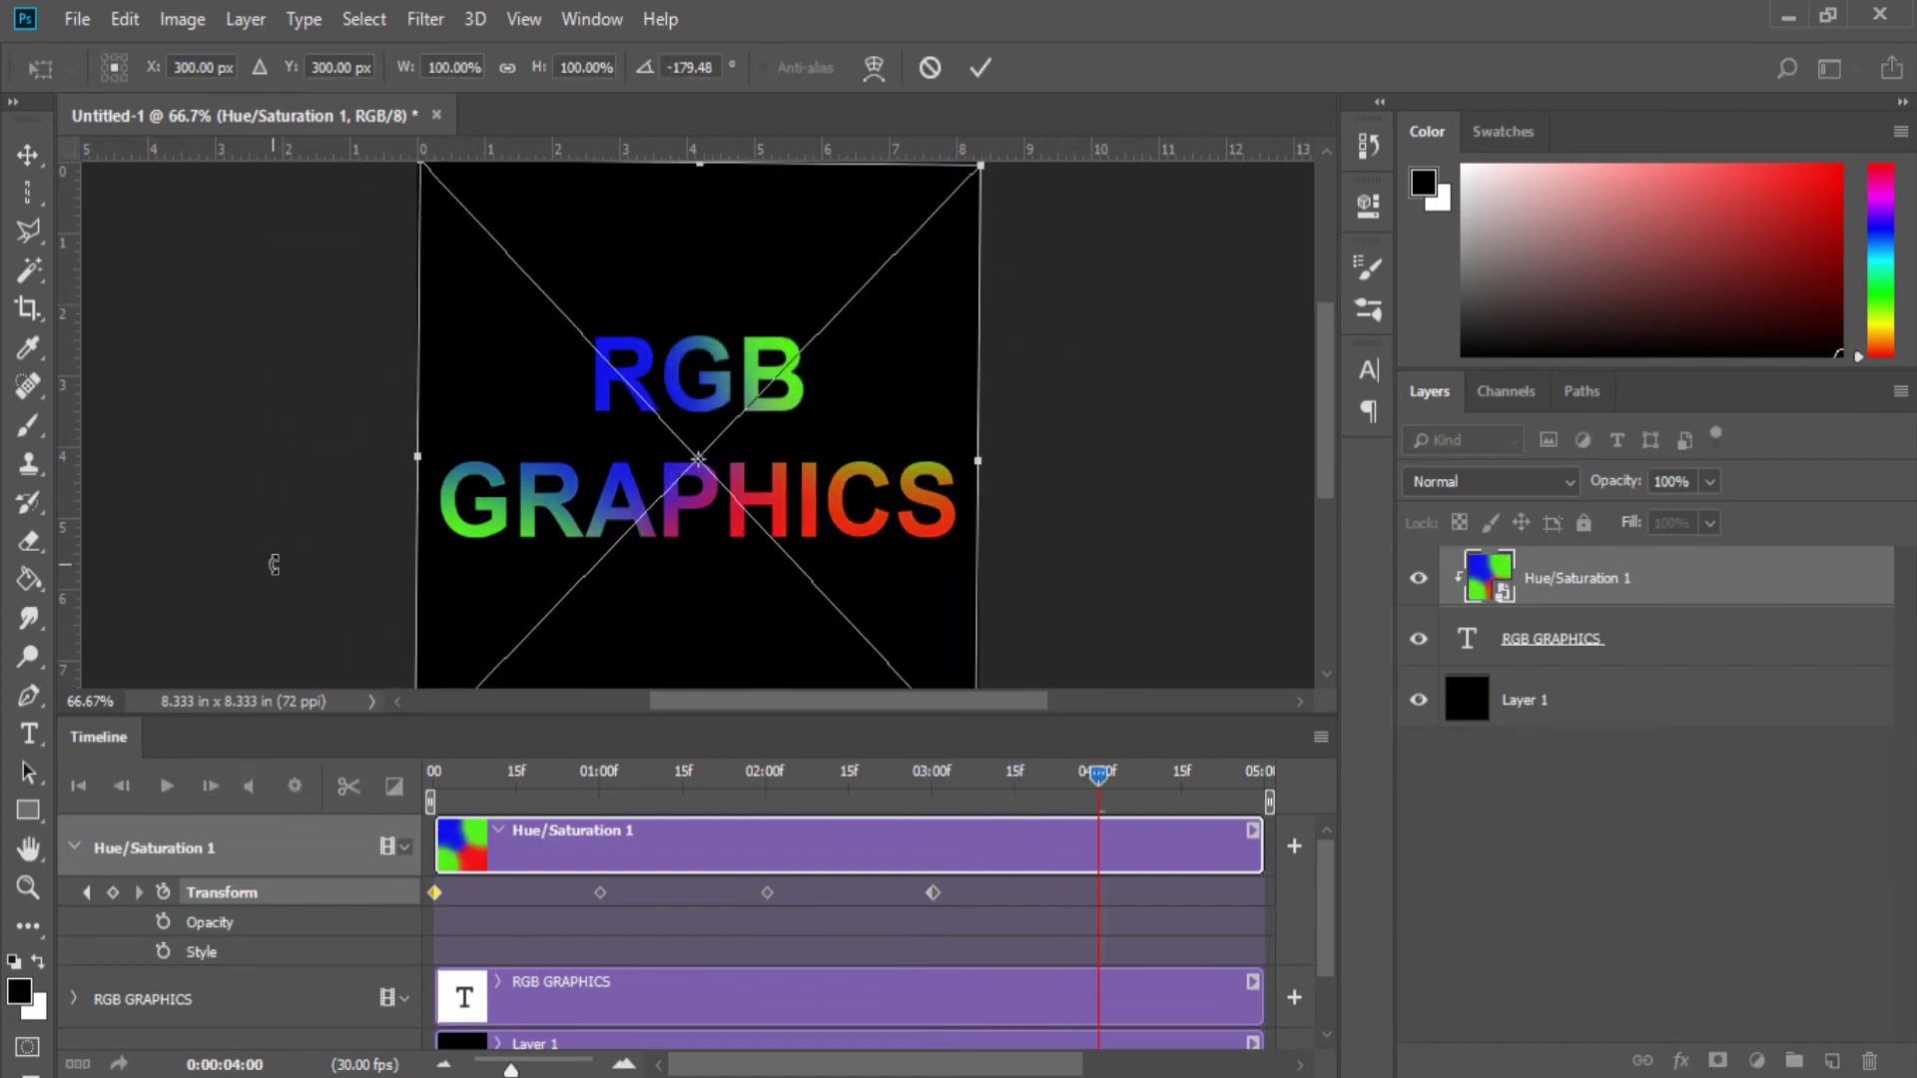
pyautogui.press('Return')
pyautogui.click(796, 552)
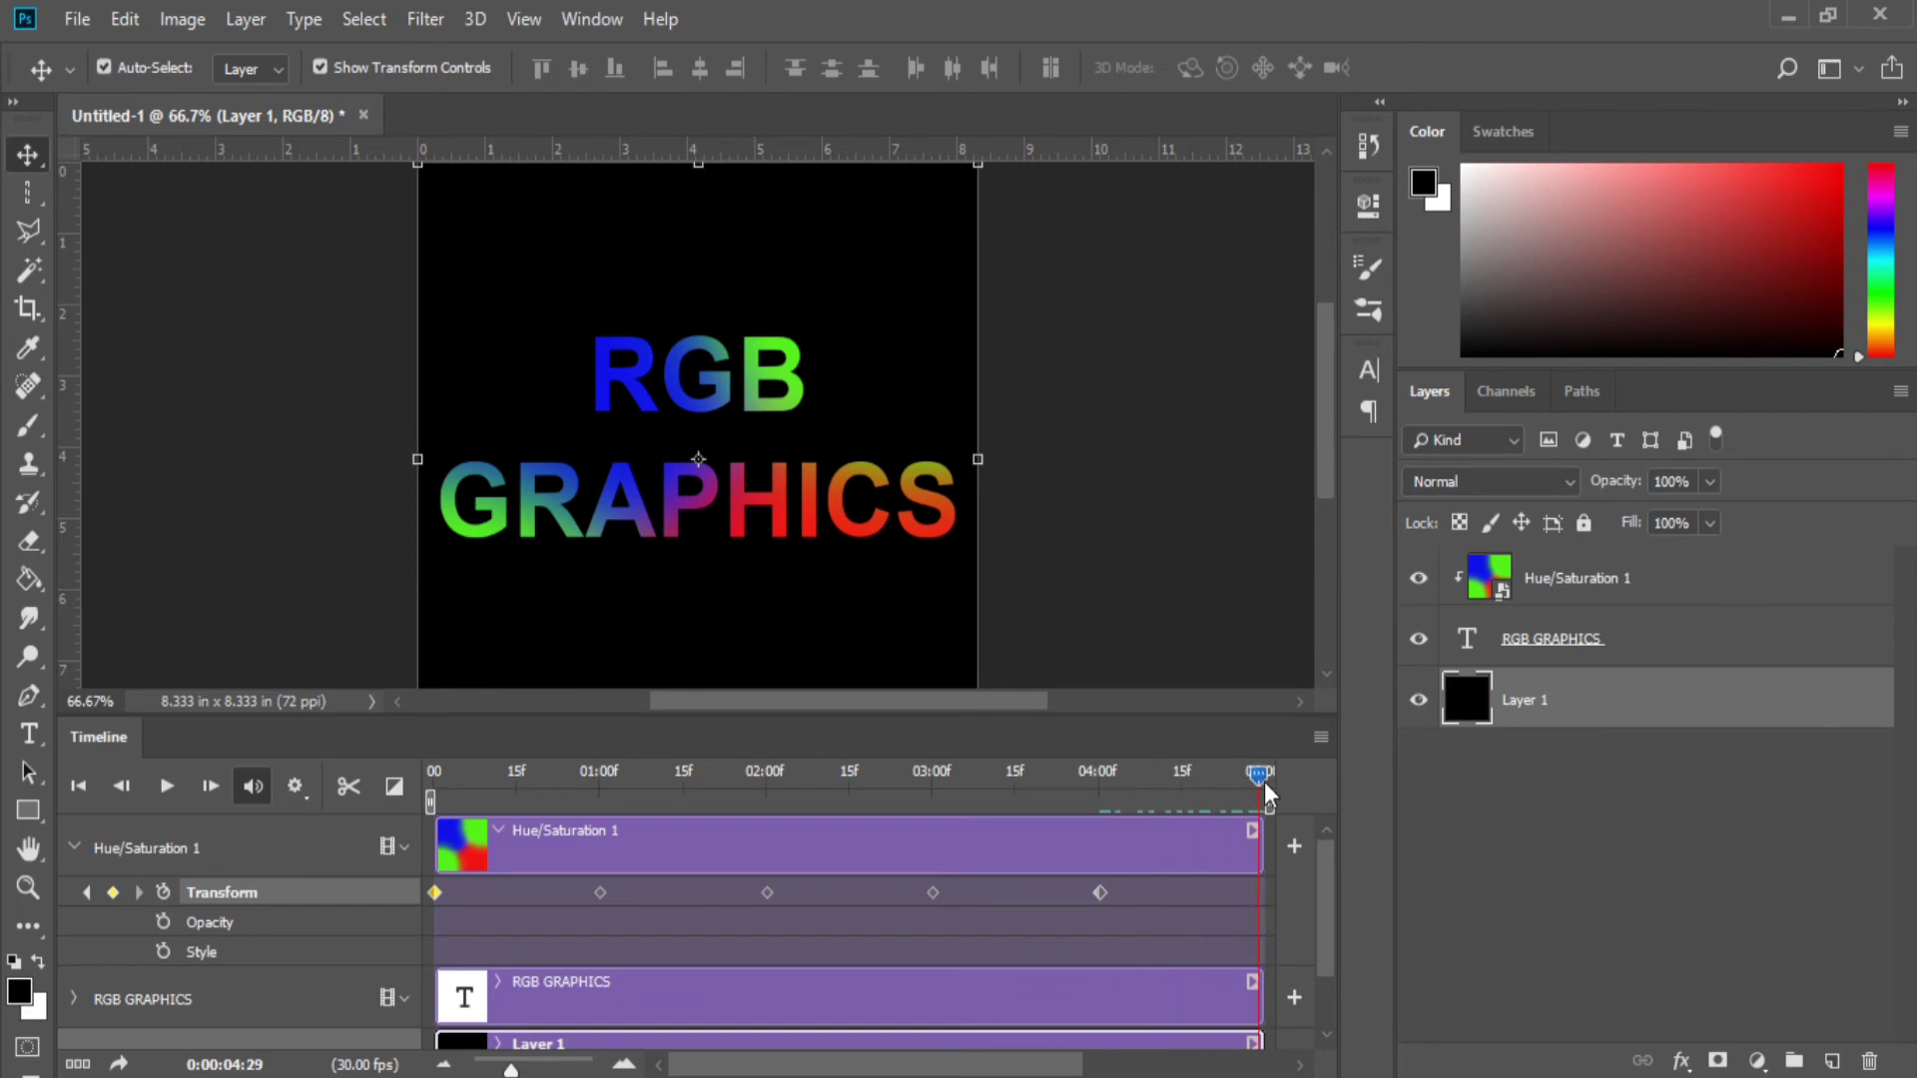
# Step: Add a ~137° rotation keyframe at the end and drag a Transform keyframe later to about 03:25
pyautogui.hotkey('alt', '.')
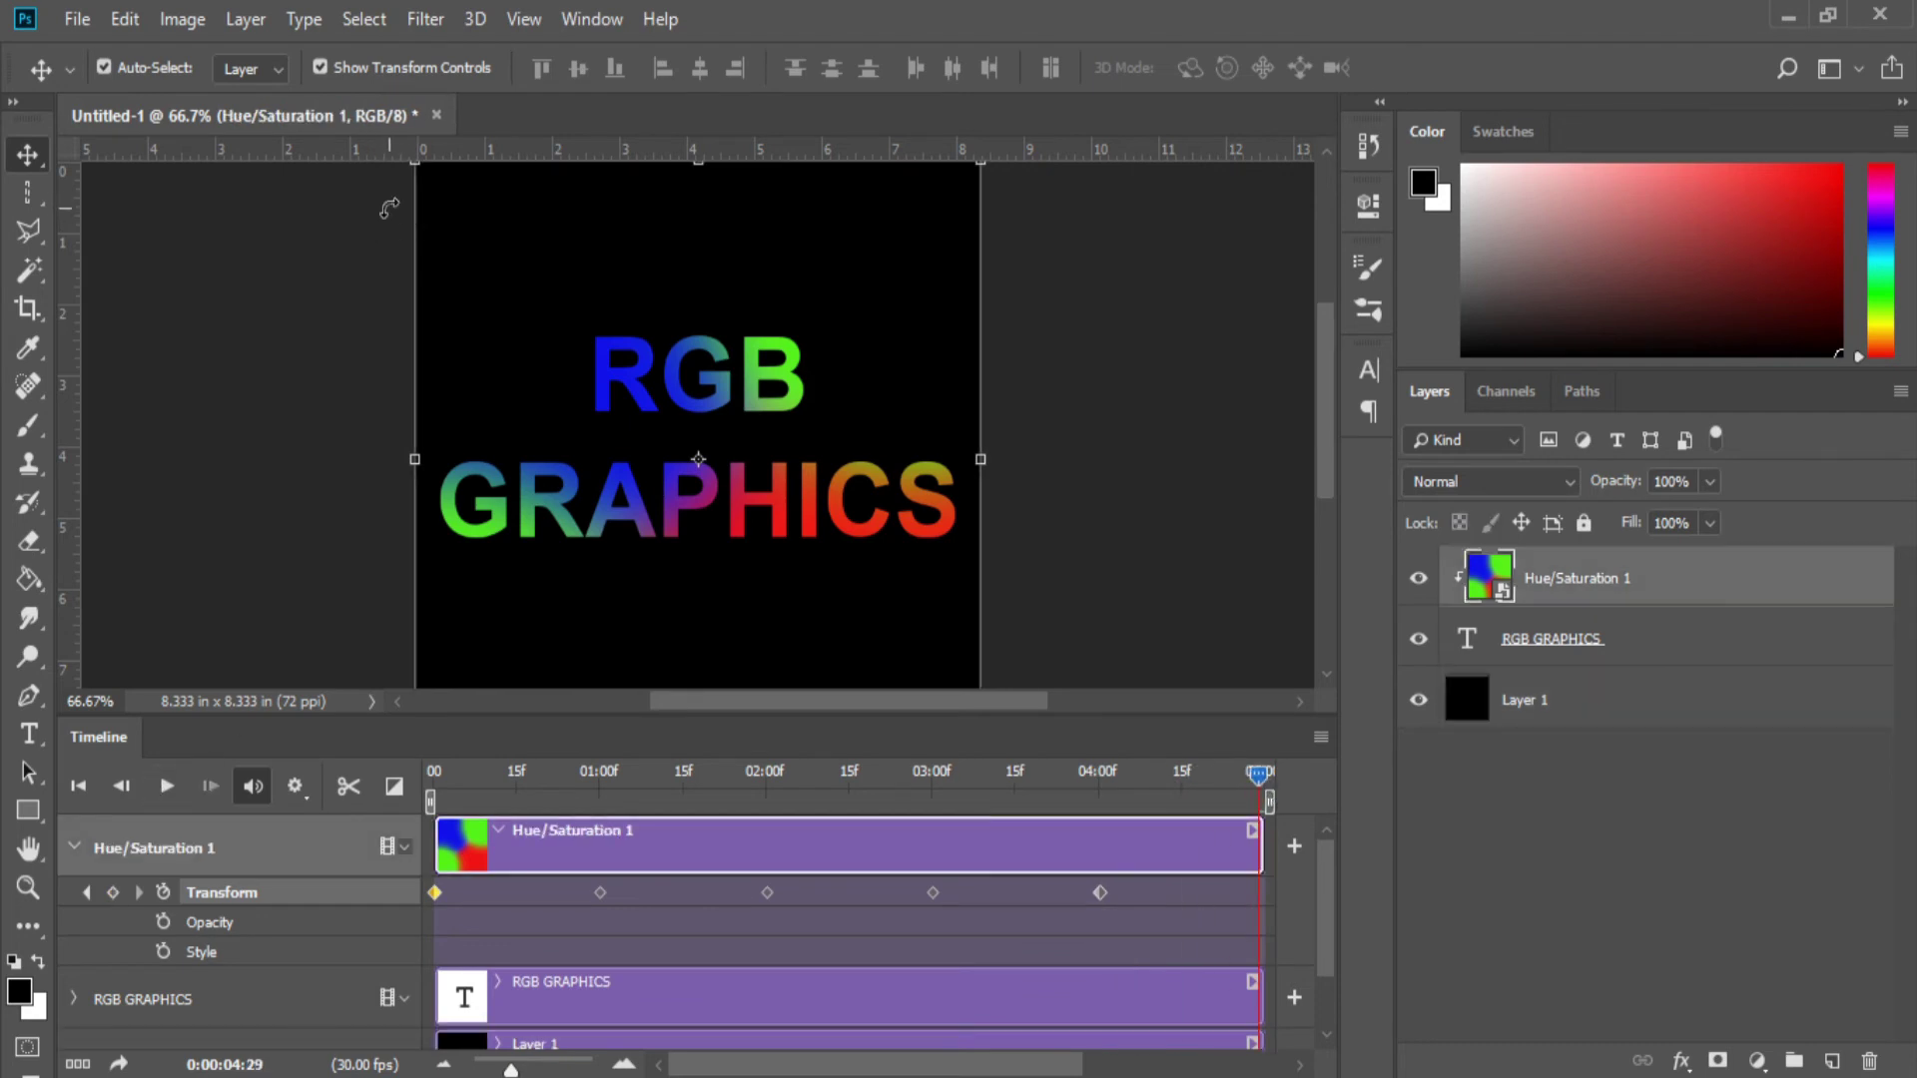
pyautogui.moveTo(389, 208); pyautogui.dragTo(367, 503)
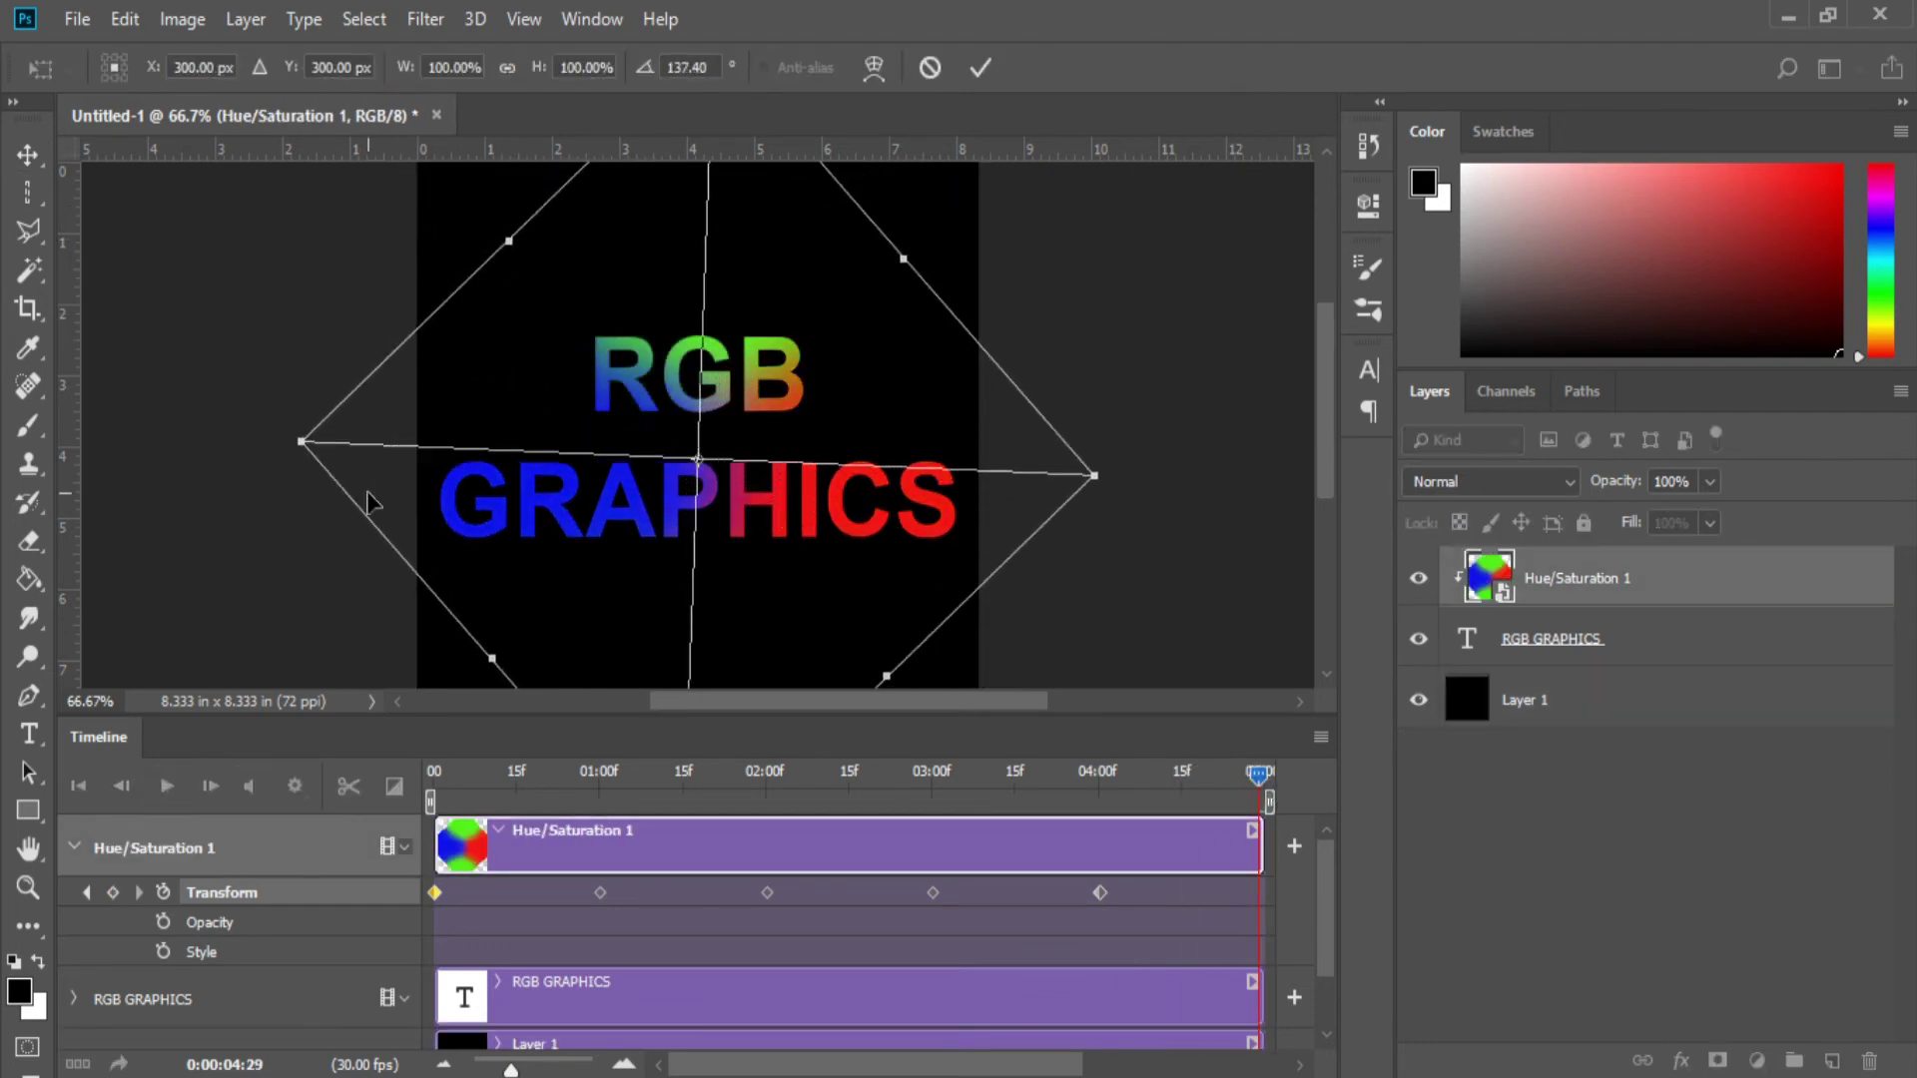
pyautogui.press('Return')
pyautogui.moveTo(597, 892); pyautogui.dragTo(679, 897)
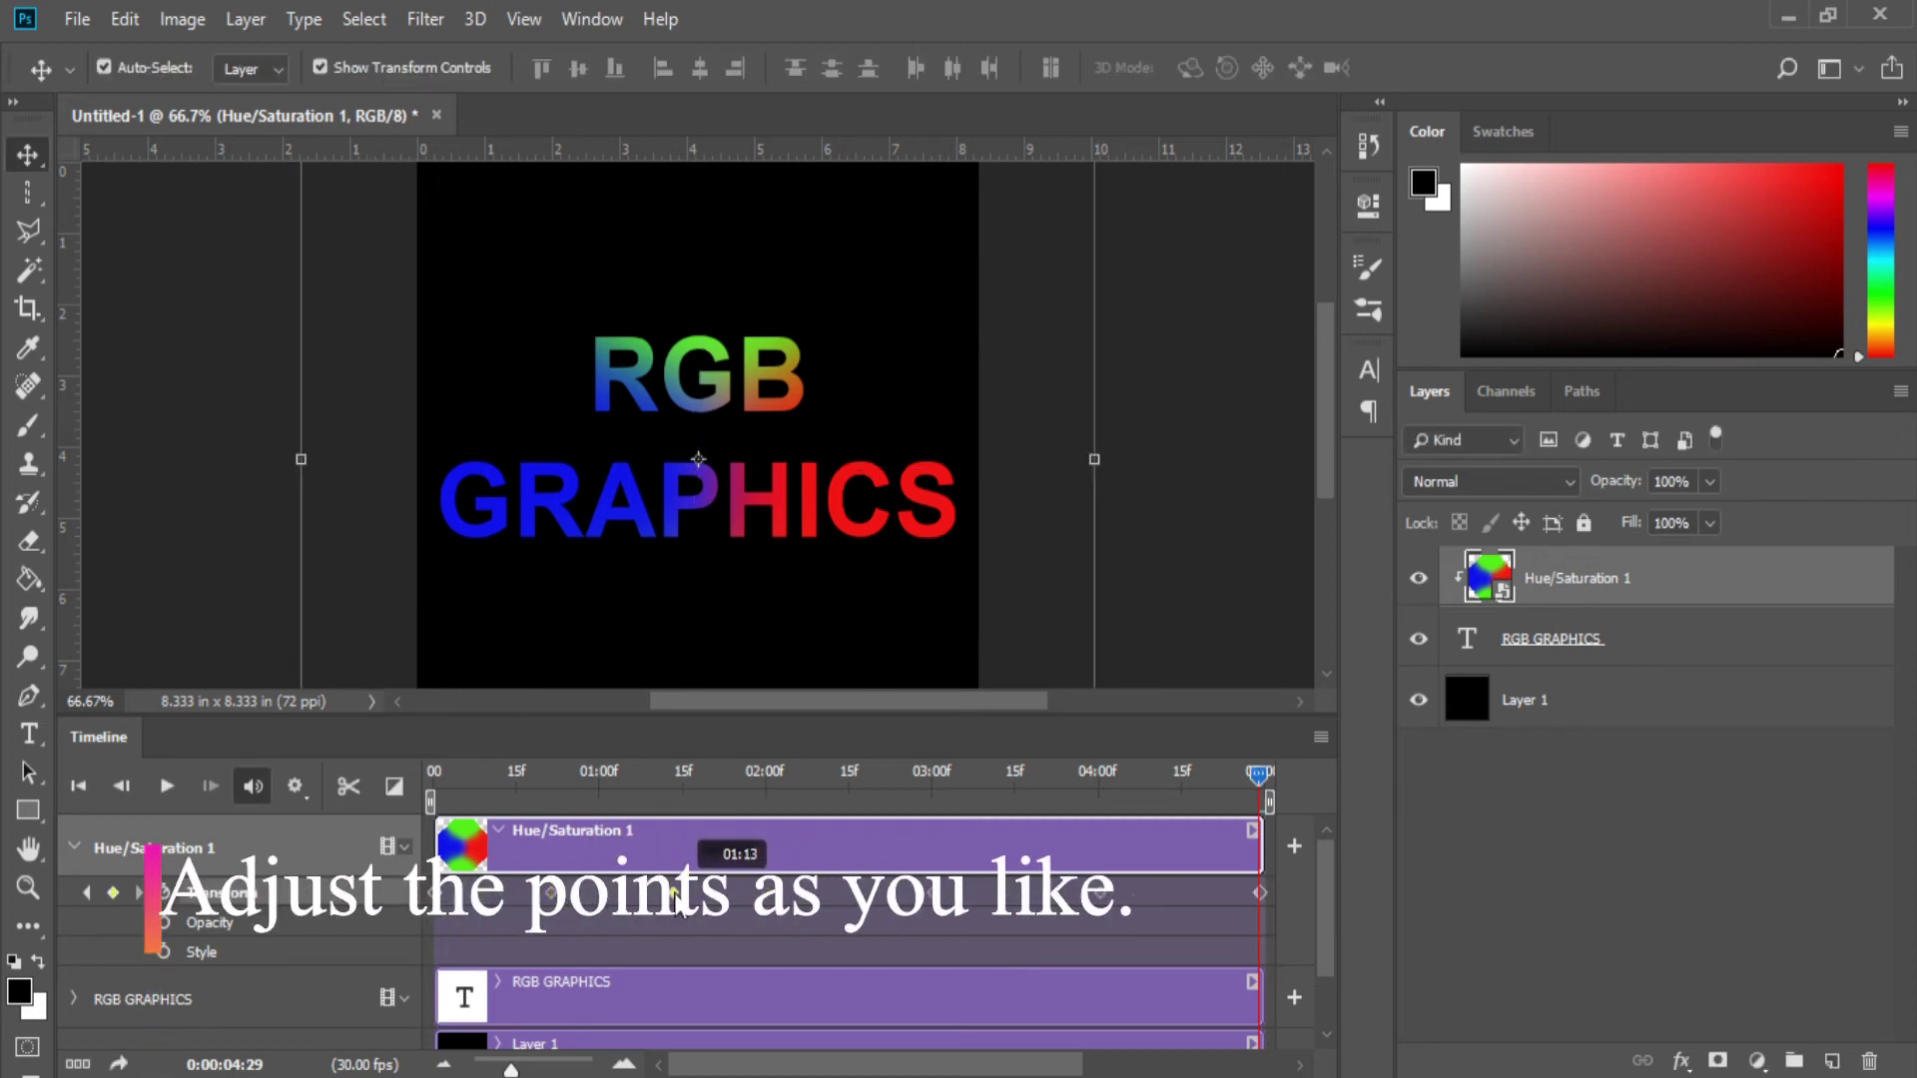
pyautogui.moveTo(679, 897); pyautogui.dragTo(1074, 908)
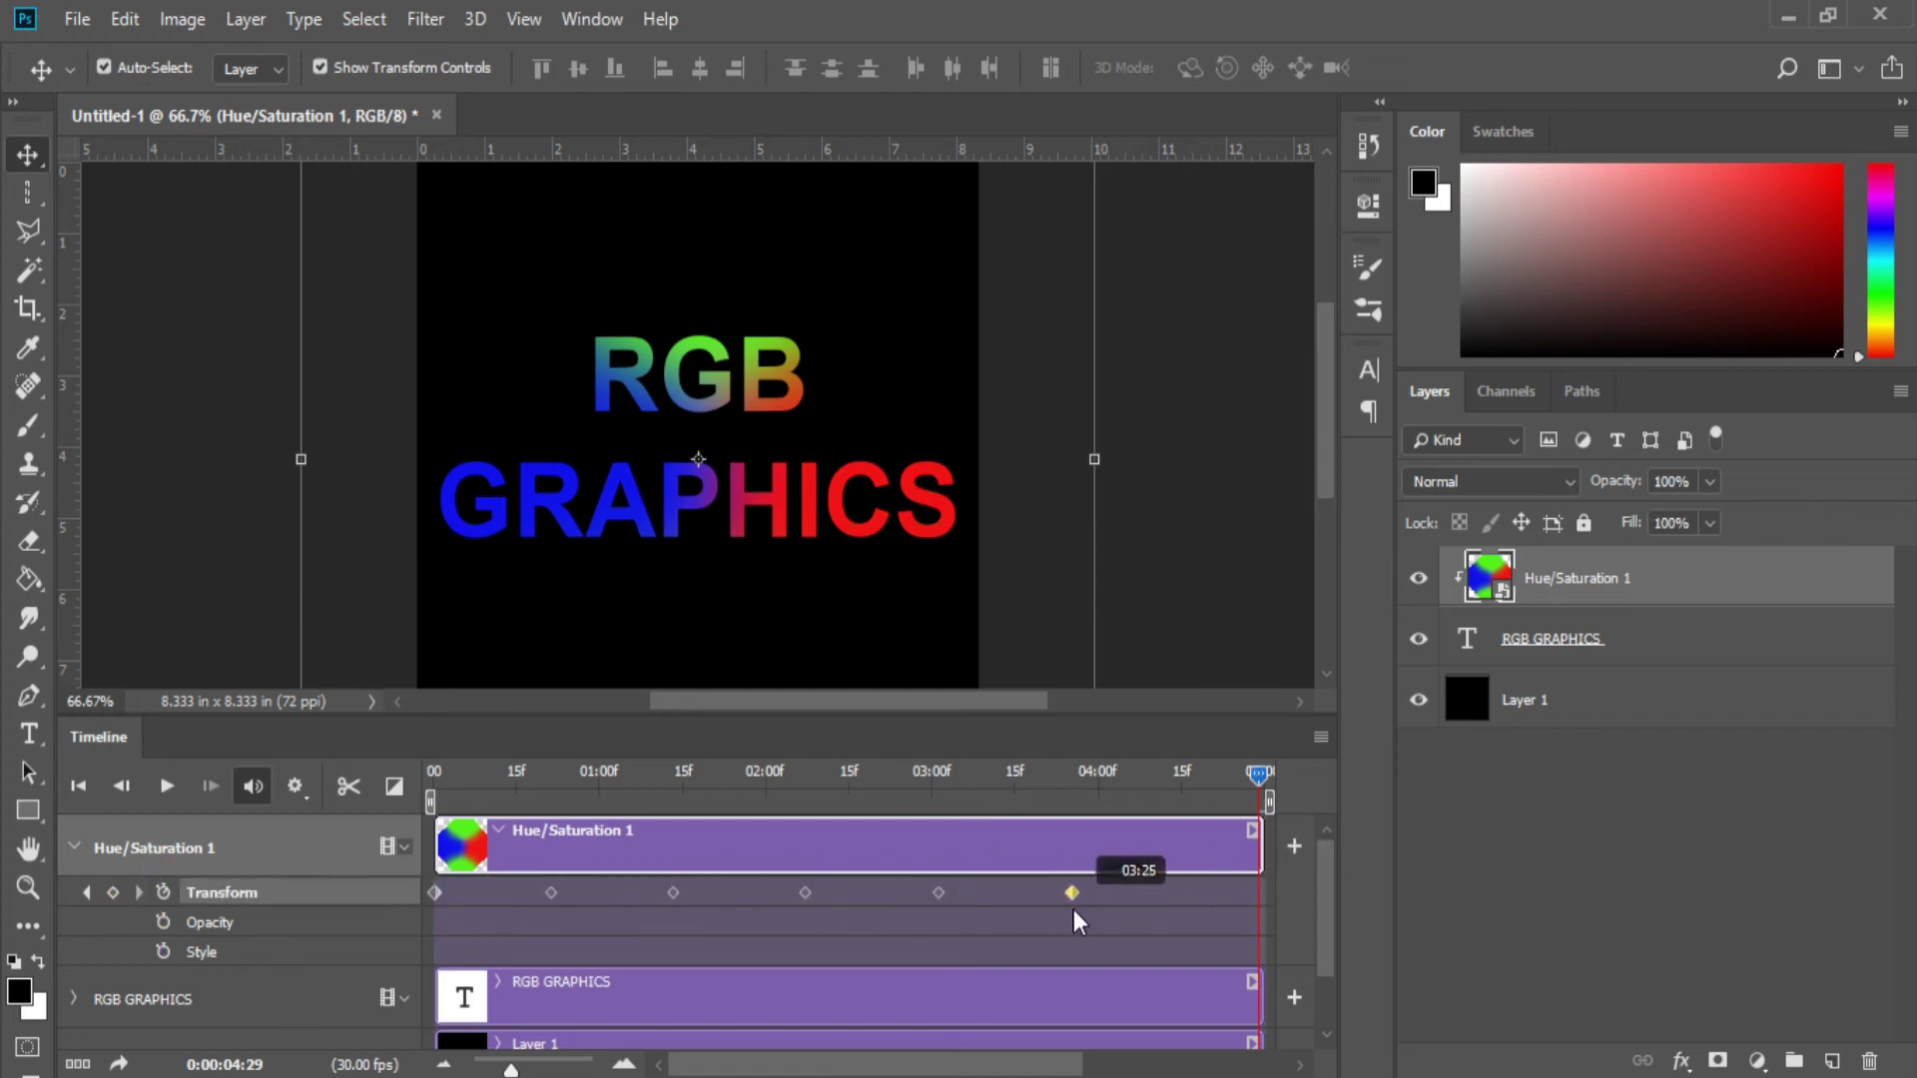
# Step: Rotate the colour layer at 04:13, about 90° then 47°, setting a keyframe there
pyautogui.moveTo(1164, 780); pyautogui.dragTo(1172, 780)
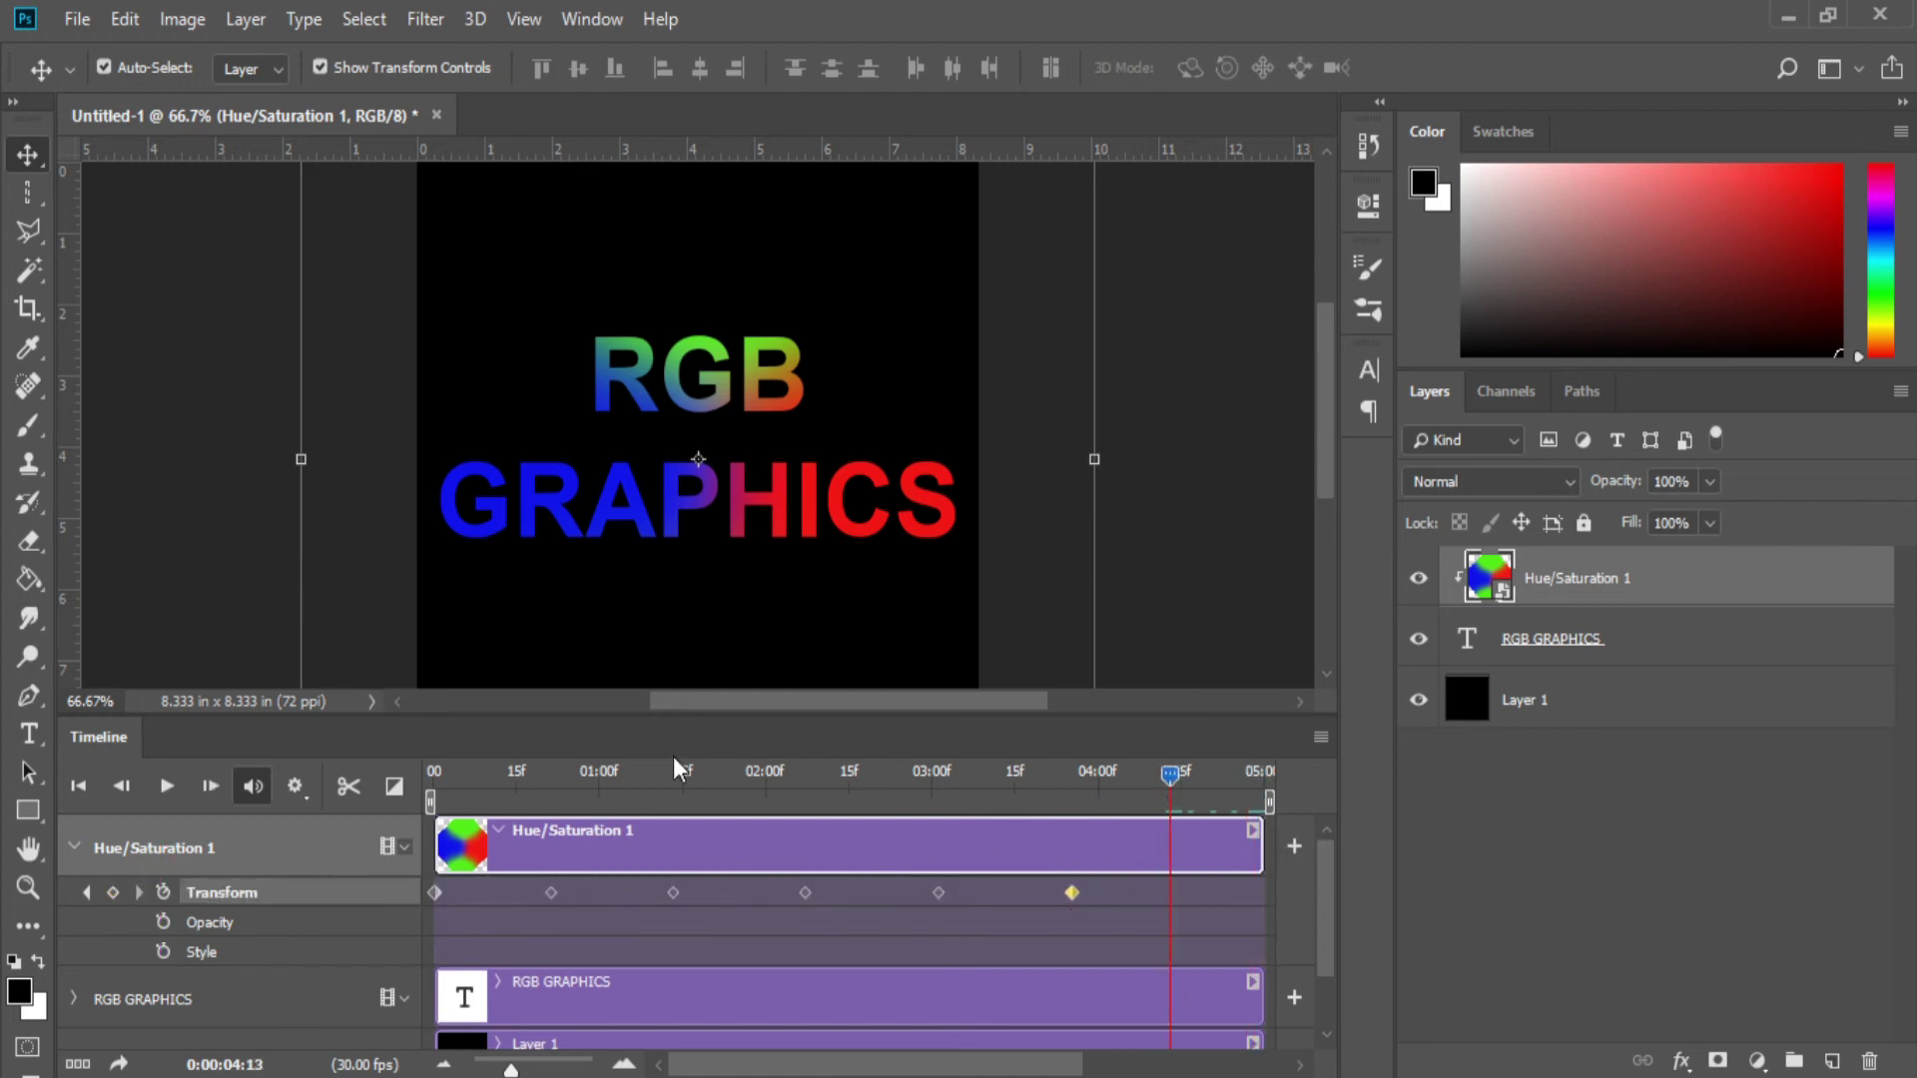
pyautogui.moveTo(277, 282)
pyautogui.mouseDown()
pyautogui.moveTo(279, 385)
pyautogui.moveTo(343, 635)
pyautogui.mouseUp()
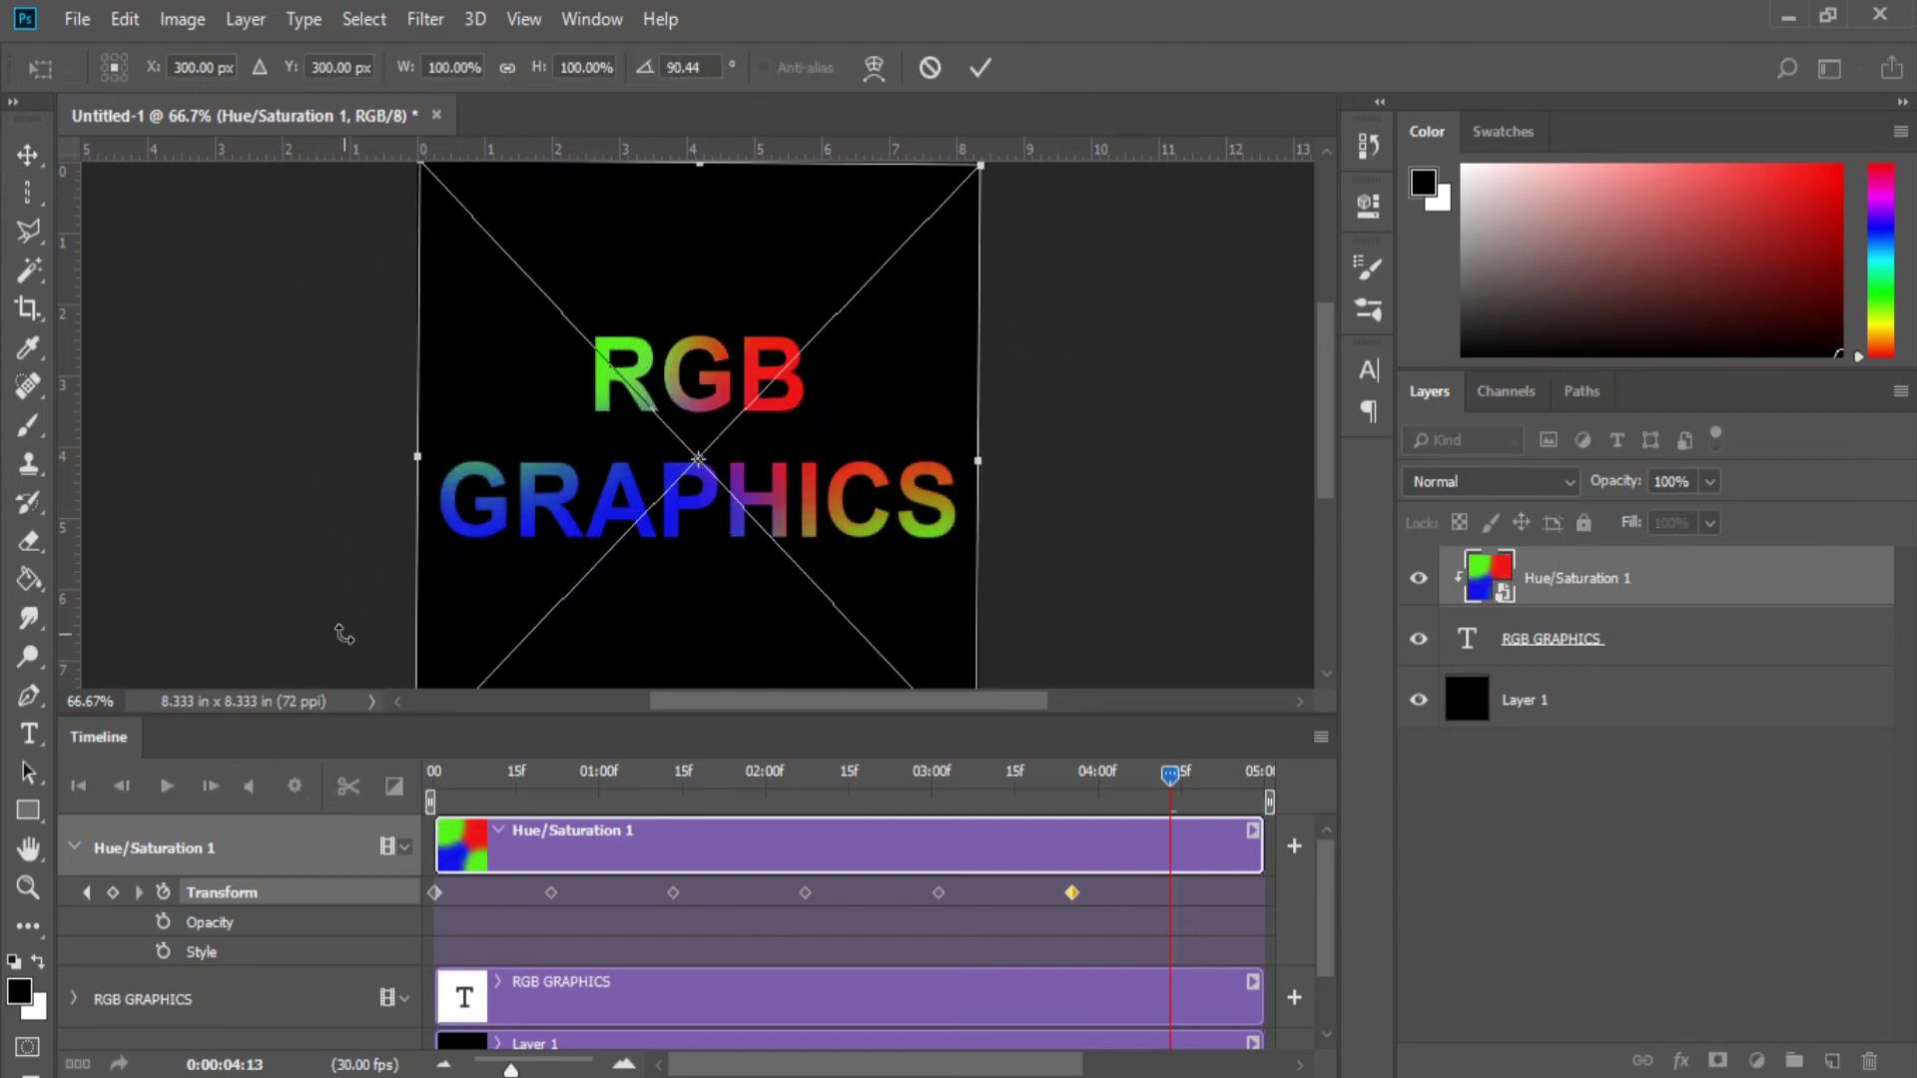
pyautogui.click(114, 892)
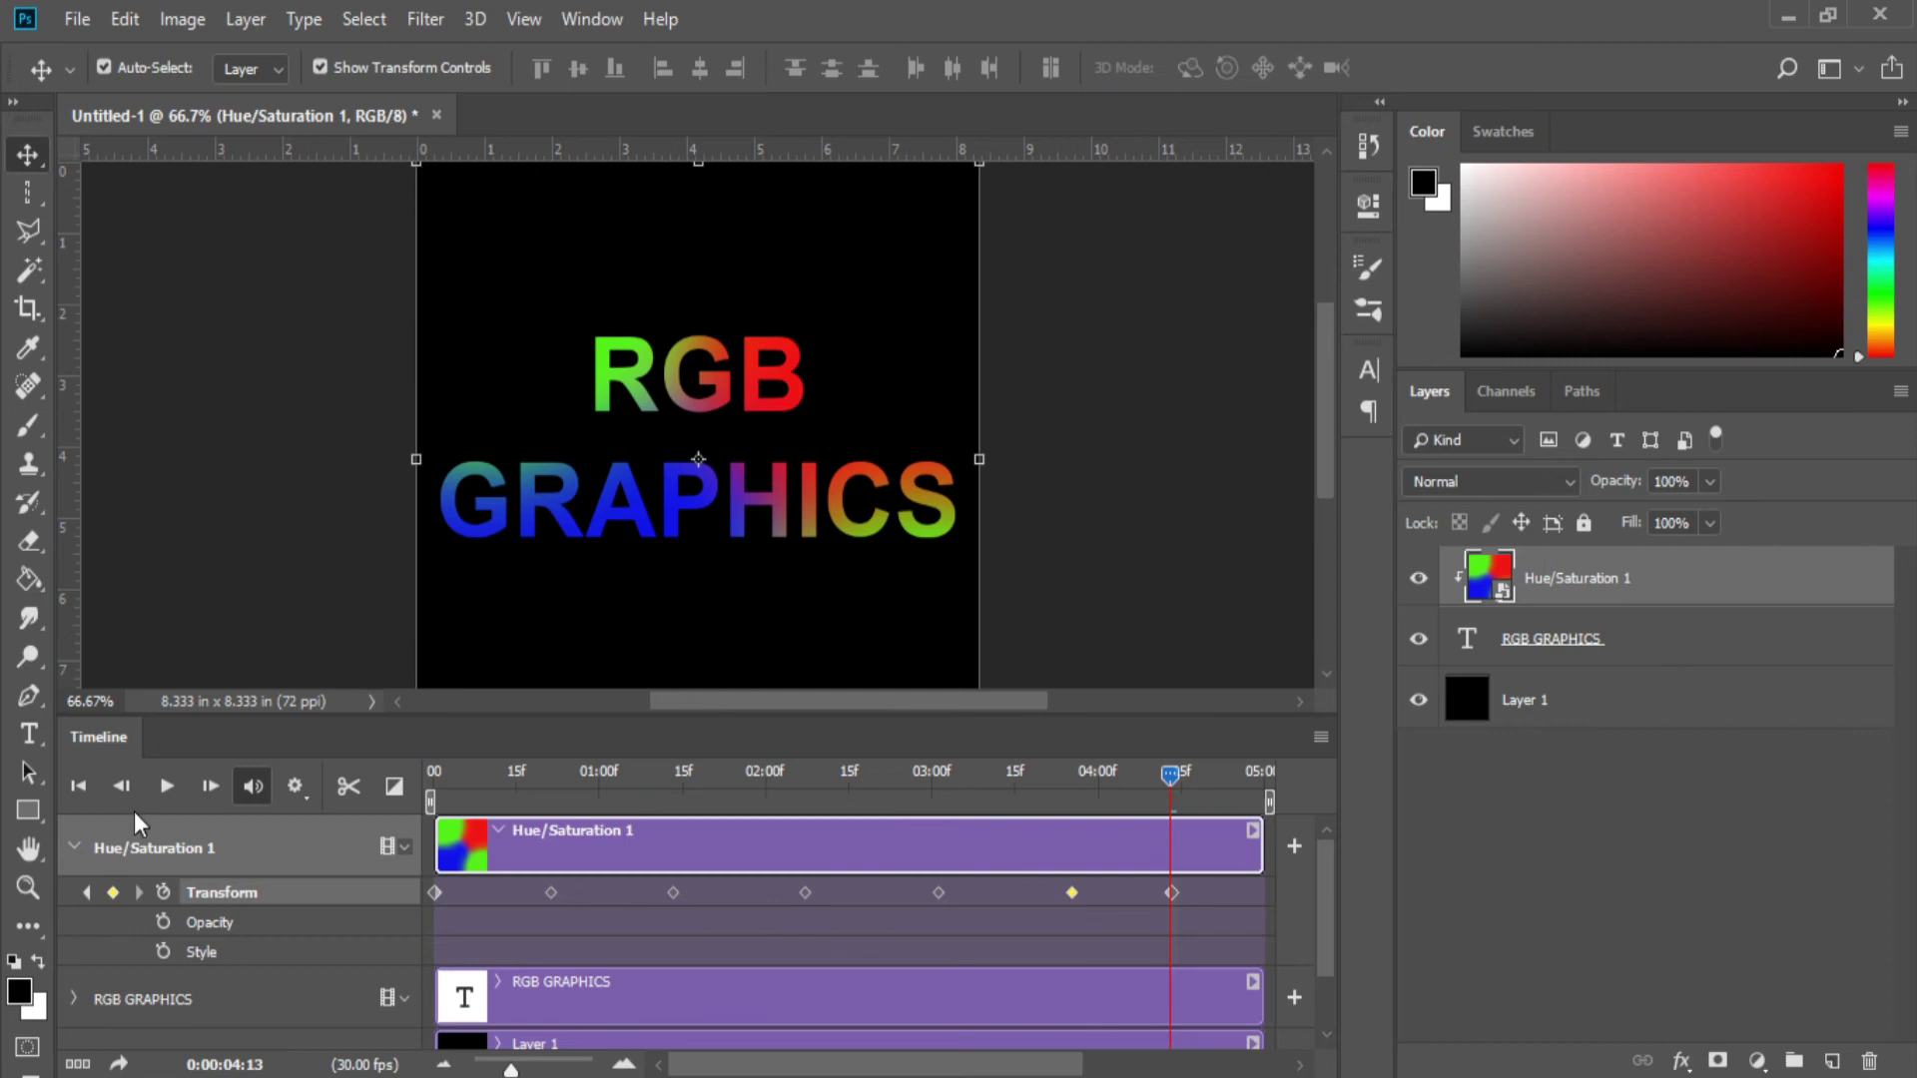
pyautogui.moveTo(389, 262); pyautogui.dragTo(413, 526)
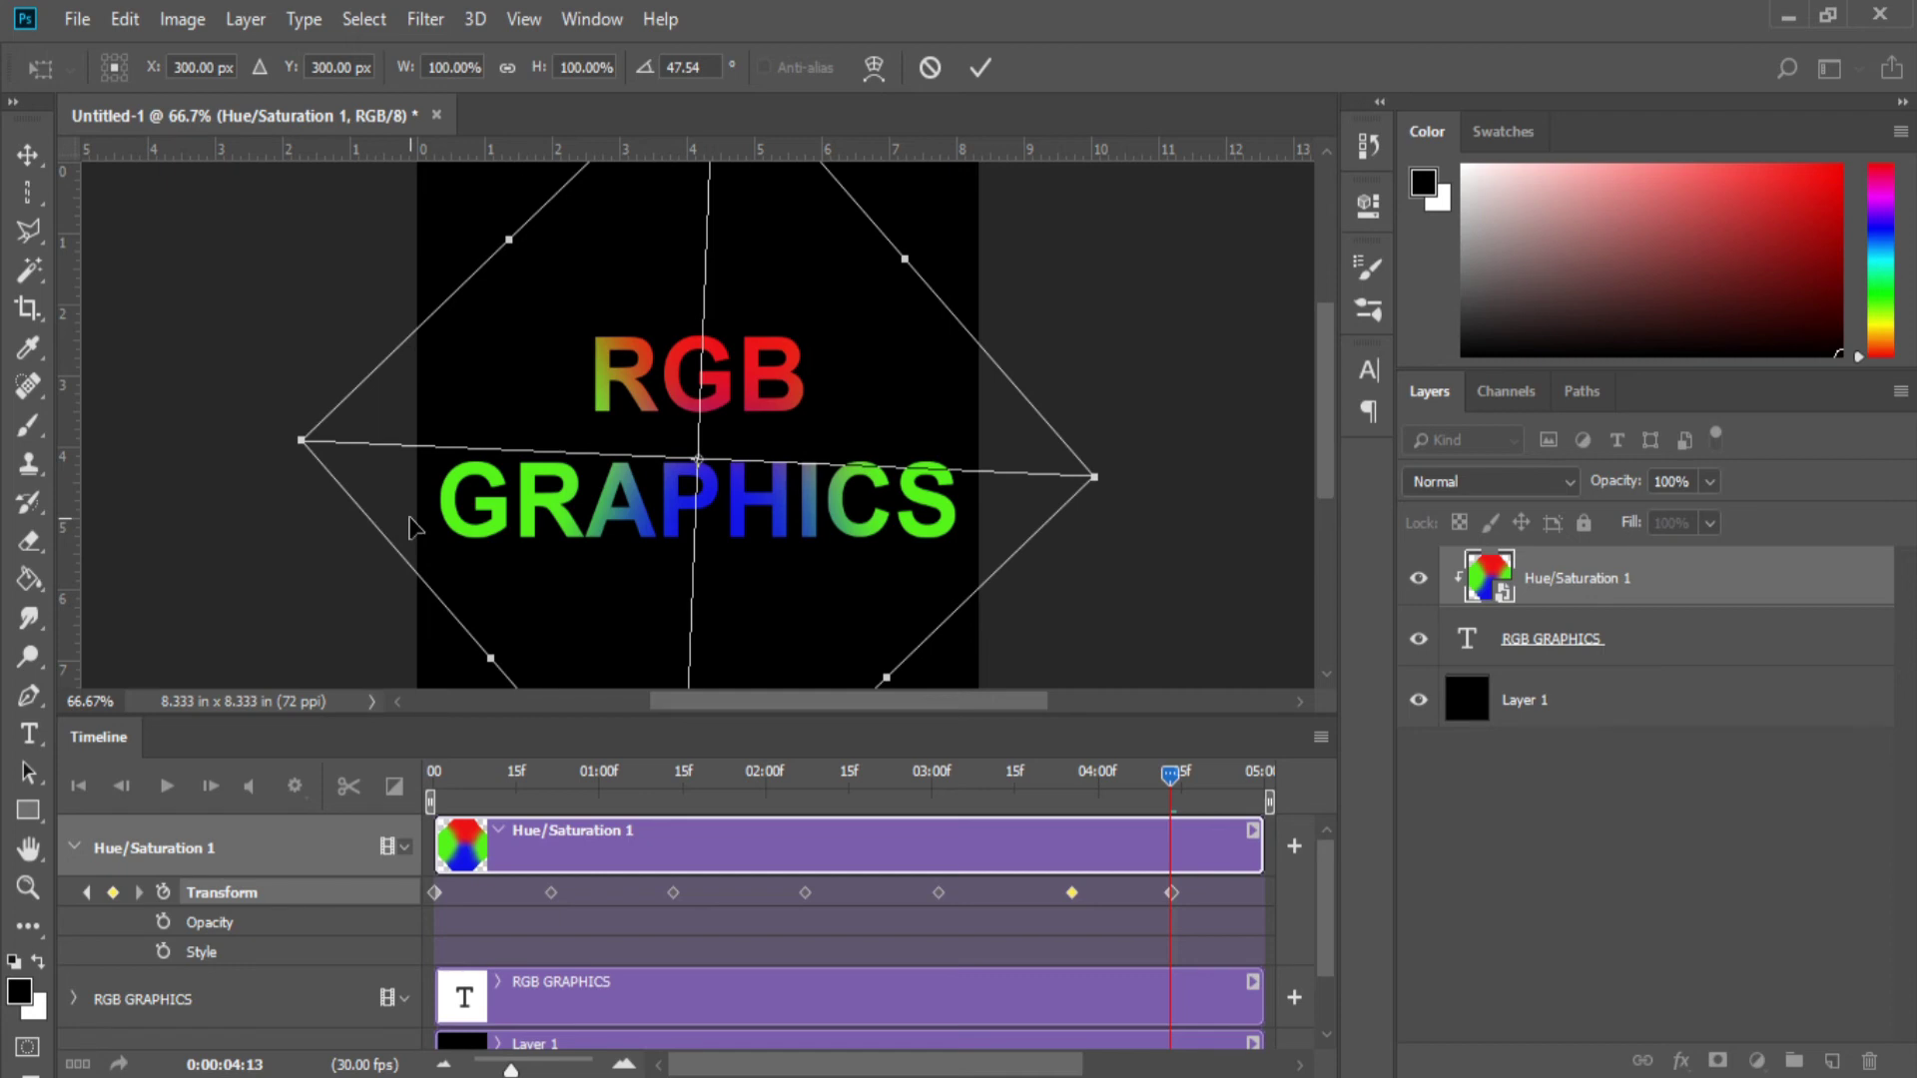
pyautogui.press('Return')
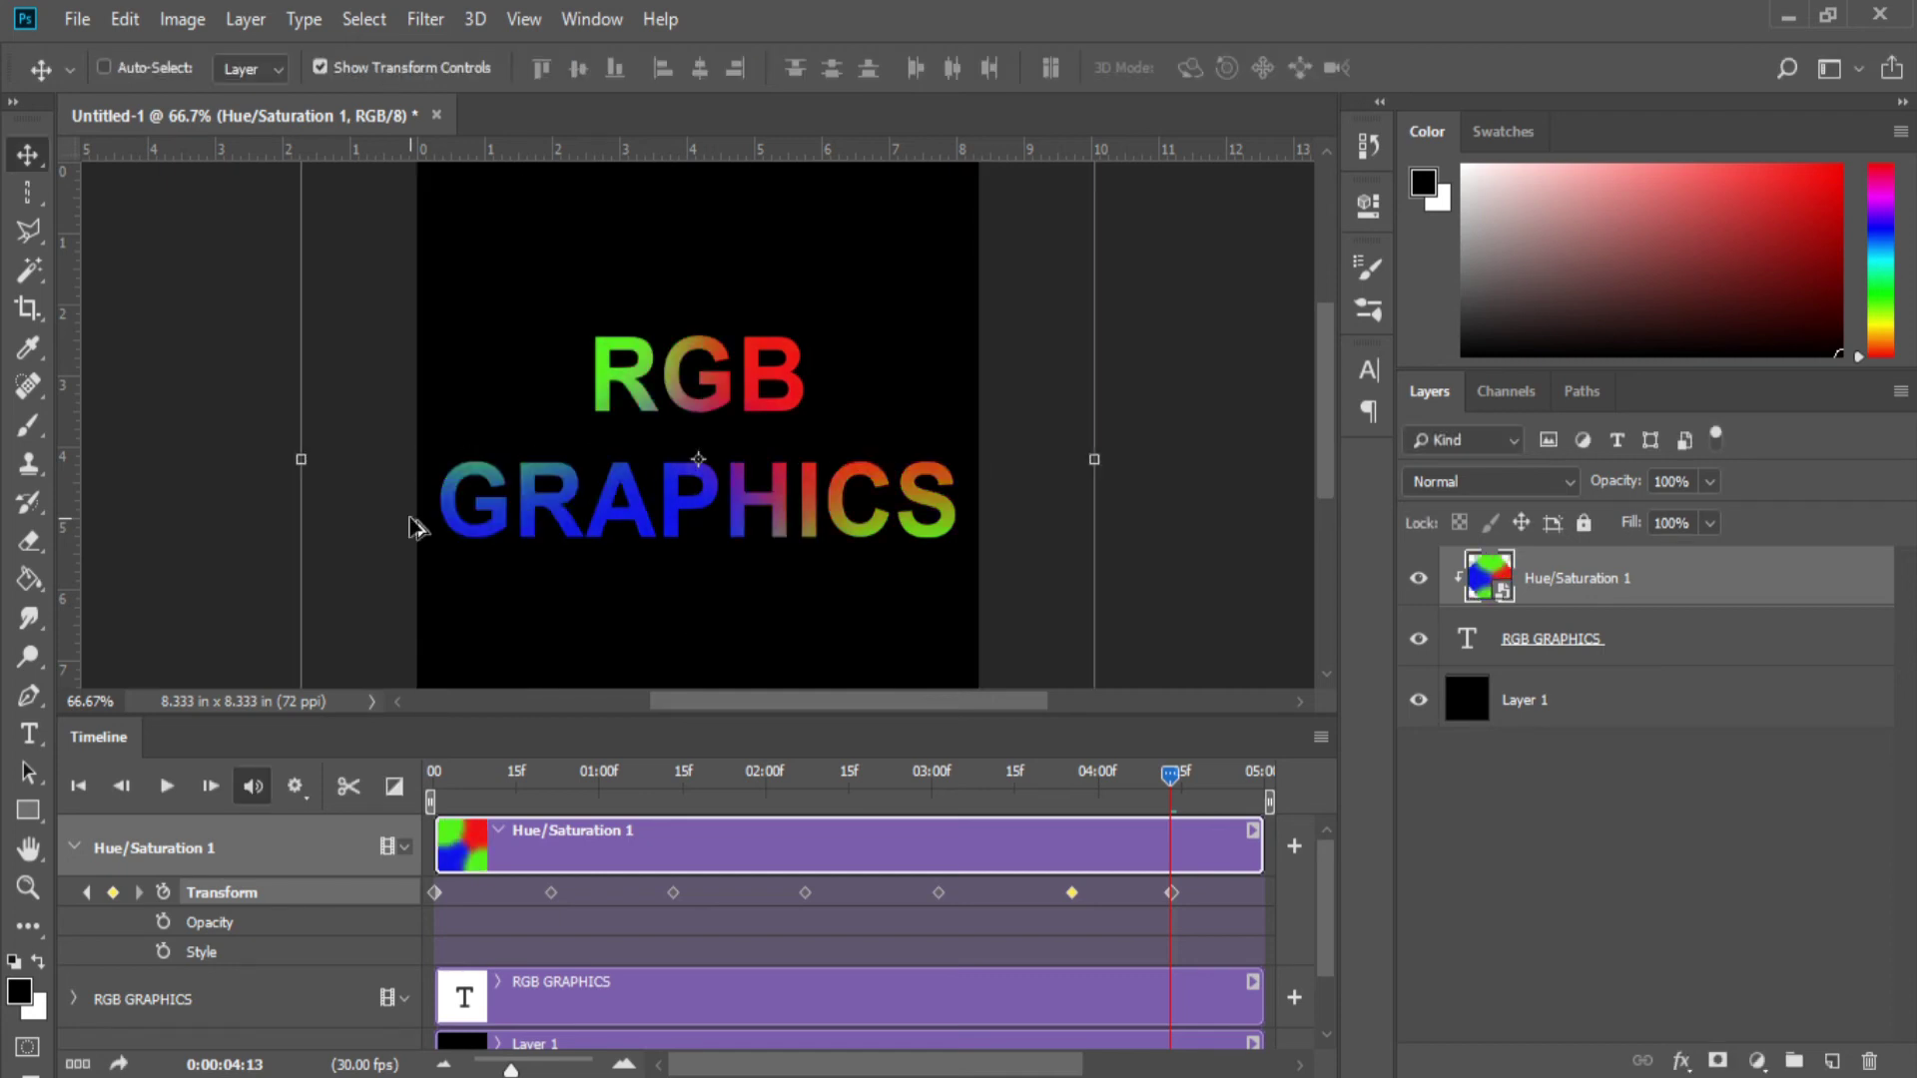
# Step: Add rotation keyframes at 04:15 (about 90°) and 04:24 (about 44°)
pyautogui.press('space')
pyautogui.moveTo(1259, 773); pyautogui.dragTo(1181, 774)
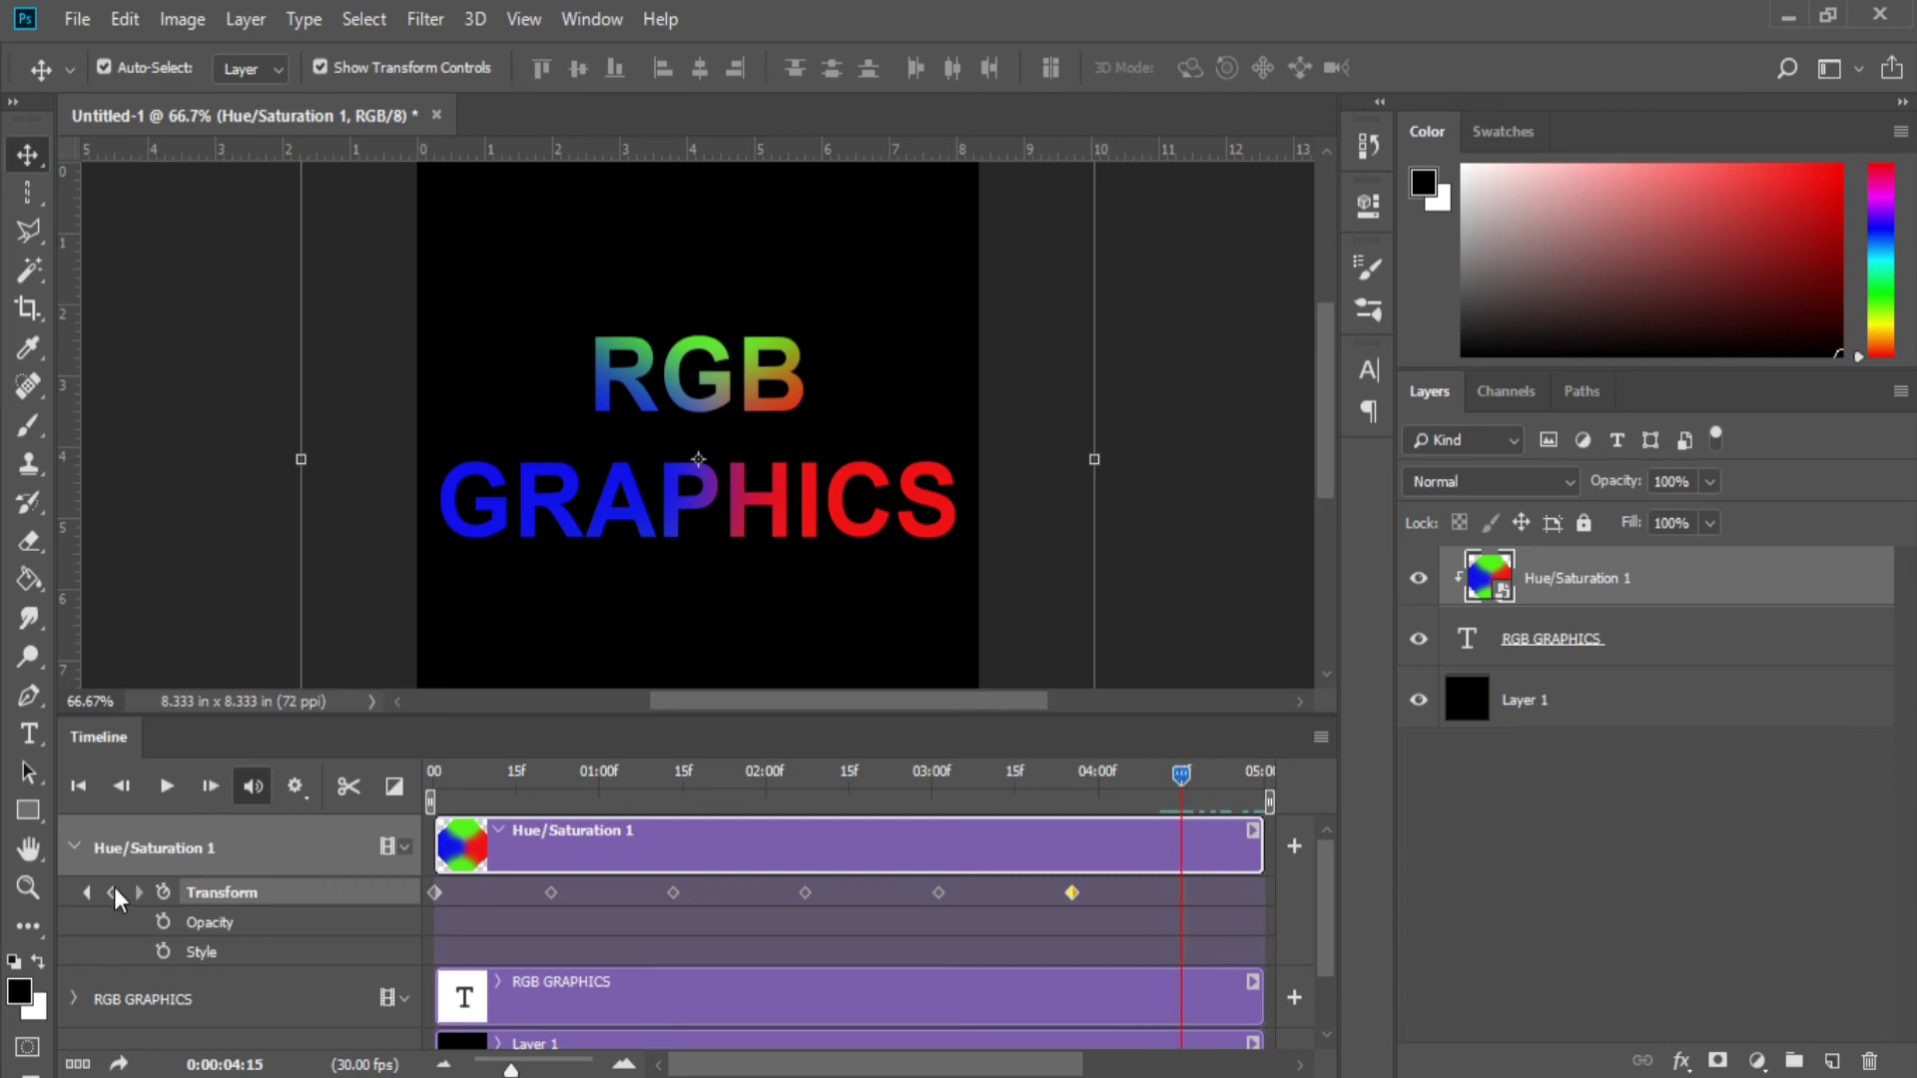
pyautogui.moveTo(283, 283); pyautogui.dragTo(566, 664)
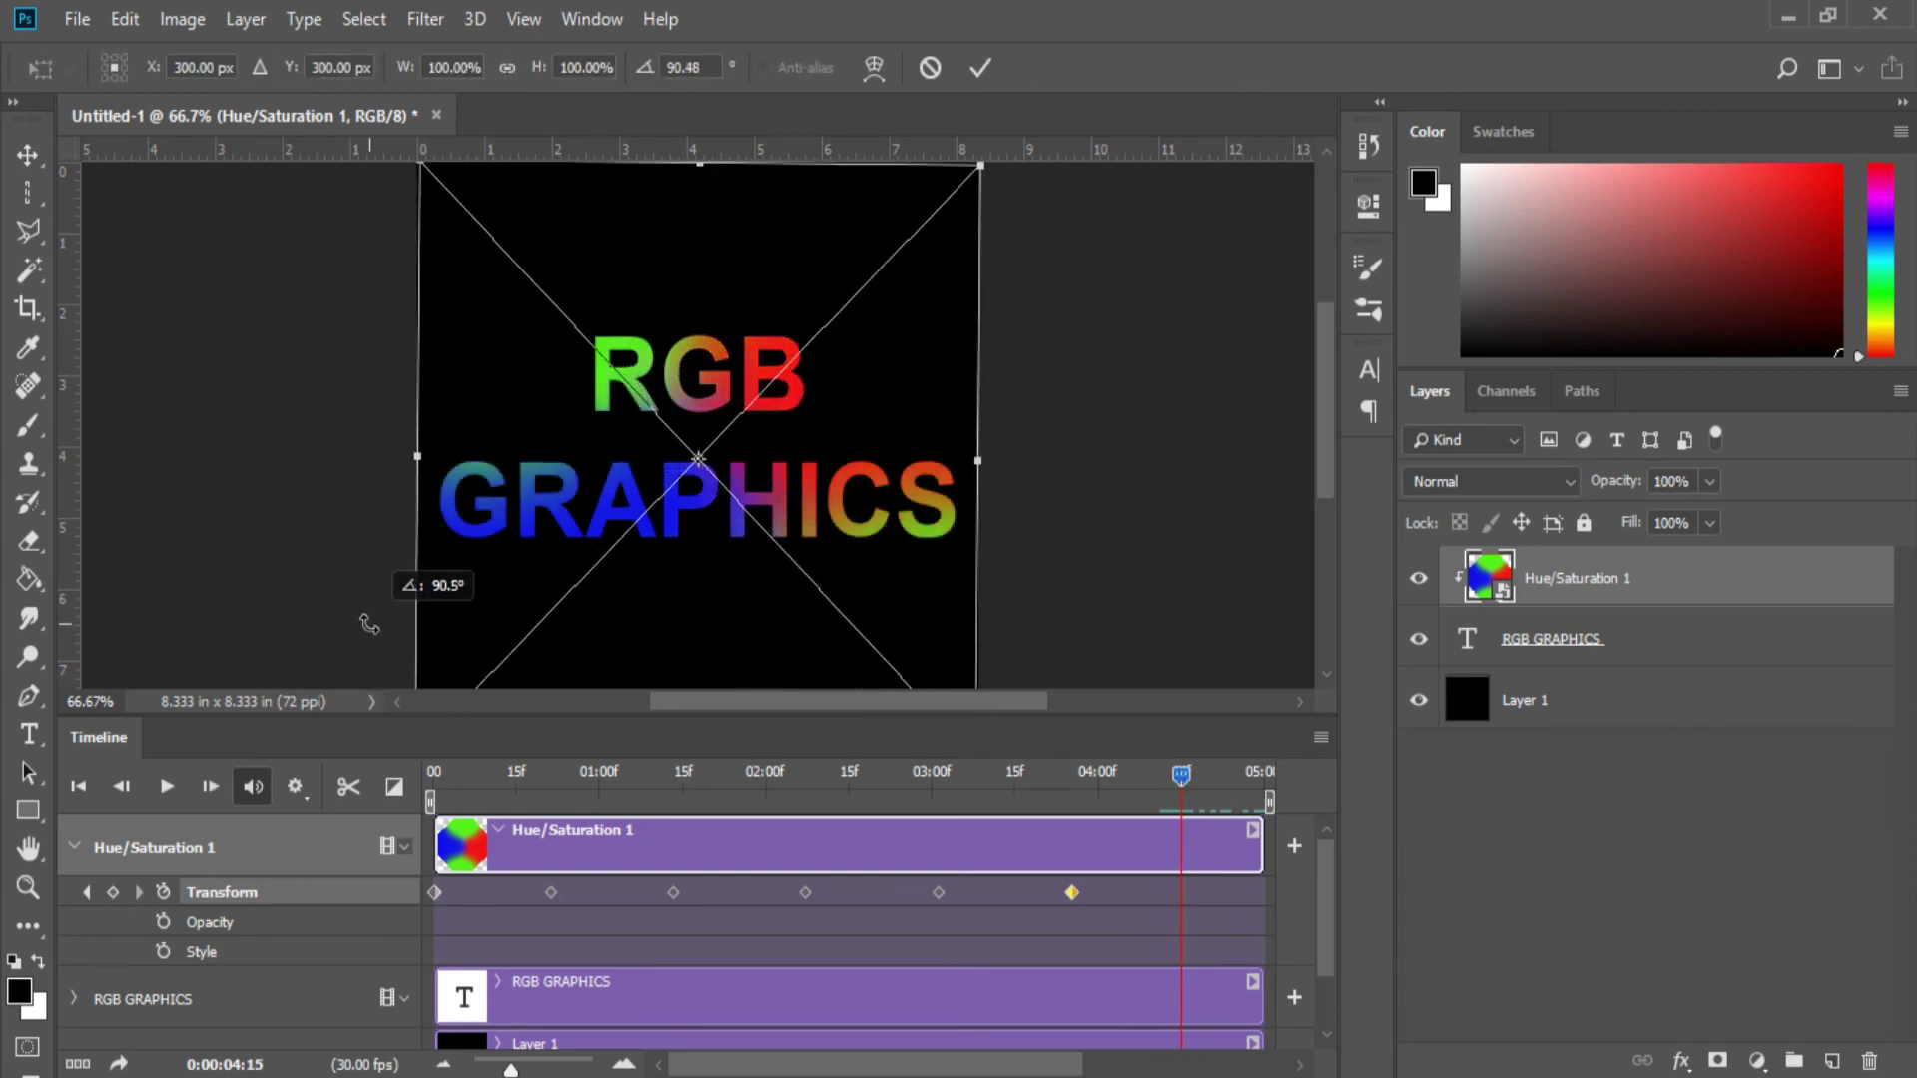
pyautogui.press('Return')
pyautogui.moveTo(1182, 777); pyautogui.dragTo(1234, 777)
pyautogui.hotkey('ctrl', 't')
pyautogui.moveTo(379, 236); pyautogui.dragTo(380, 544)
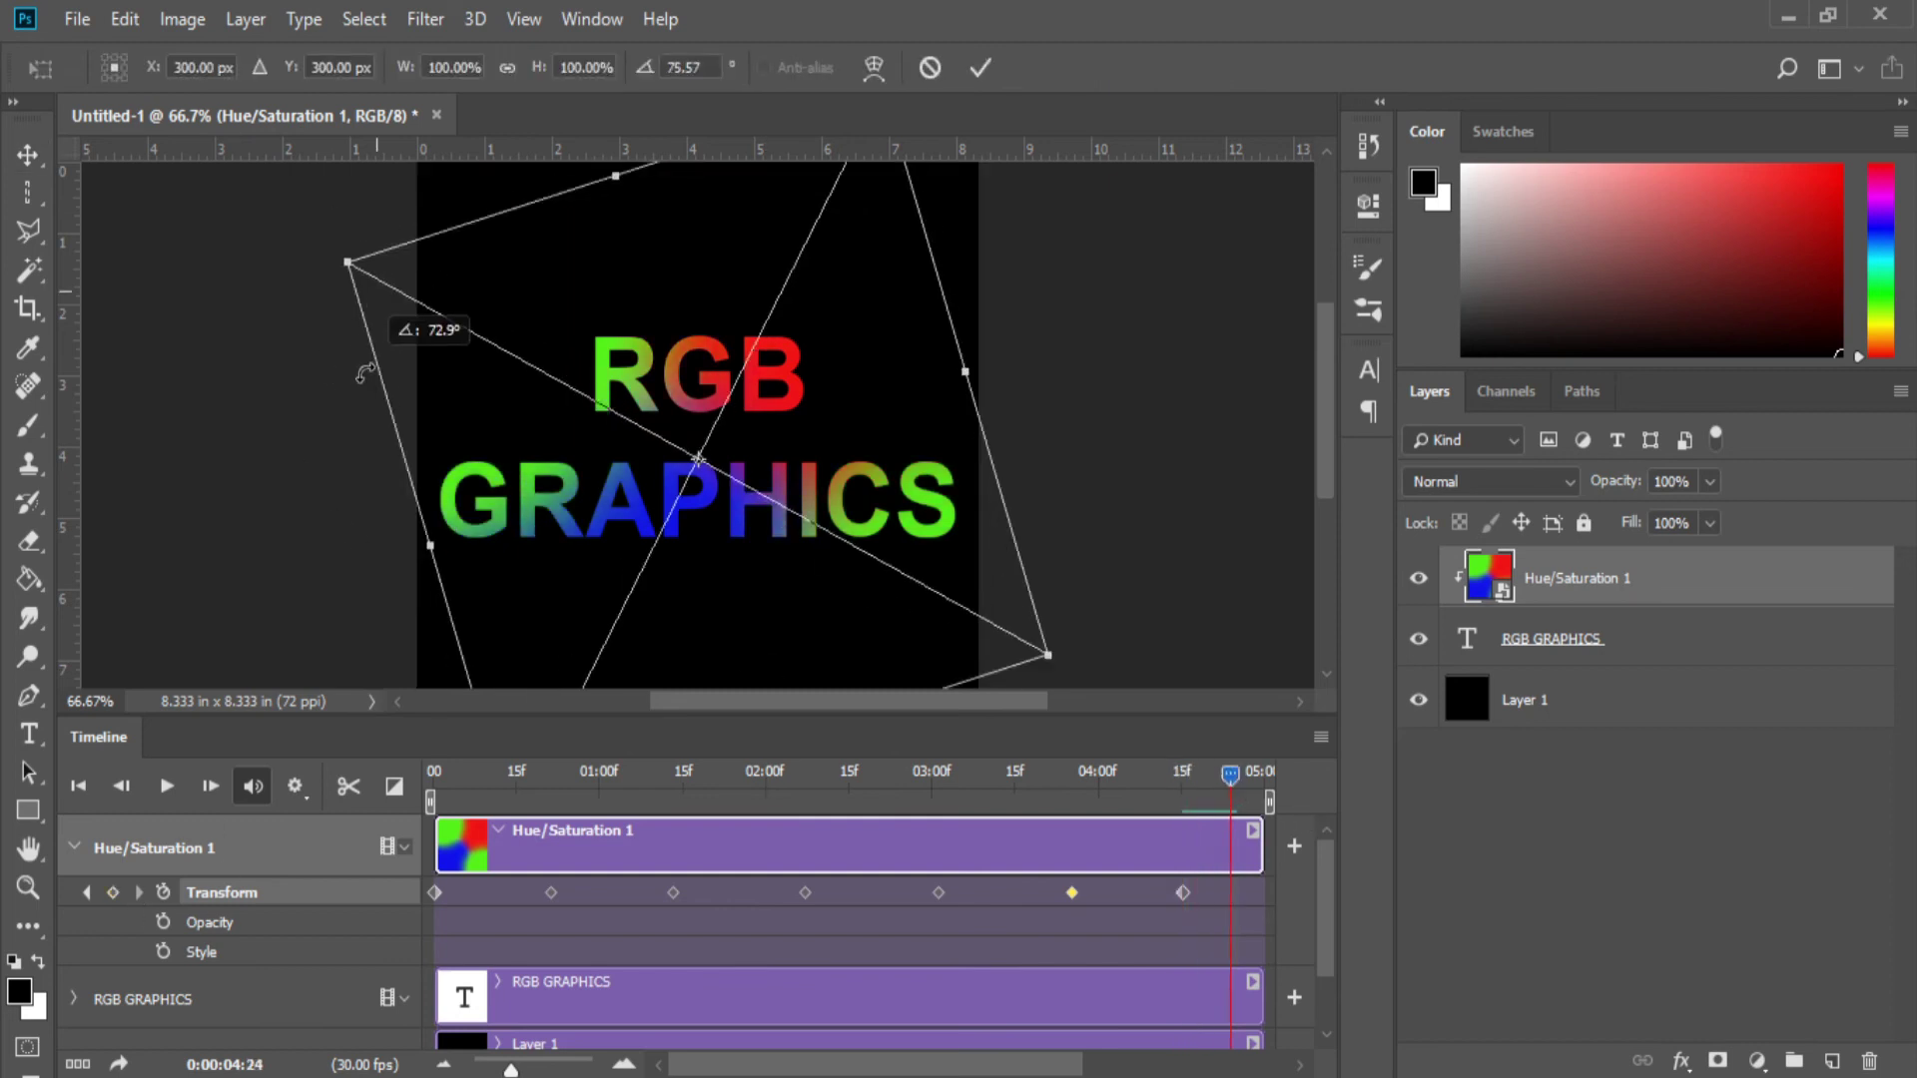
pyautogui.press('Return')
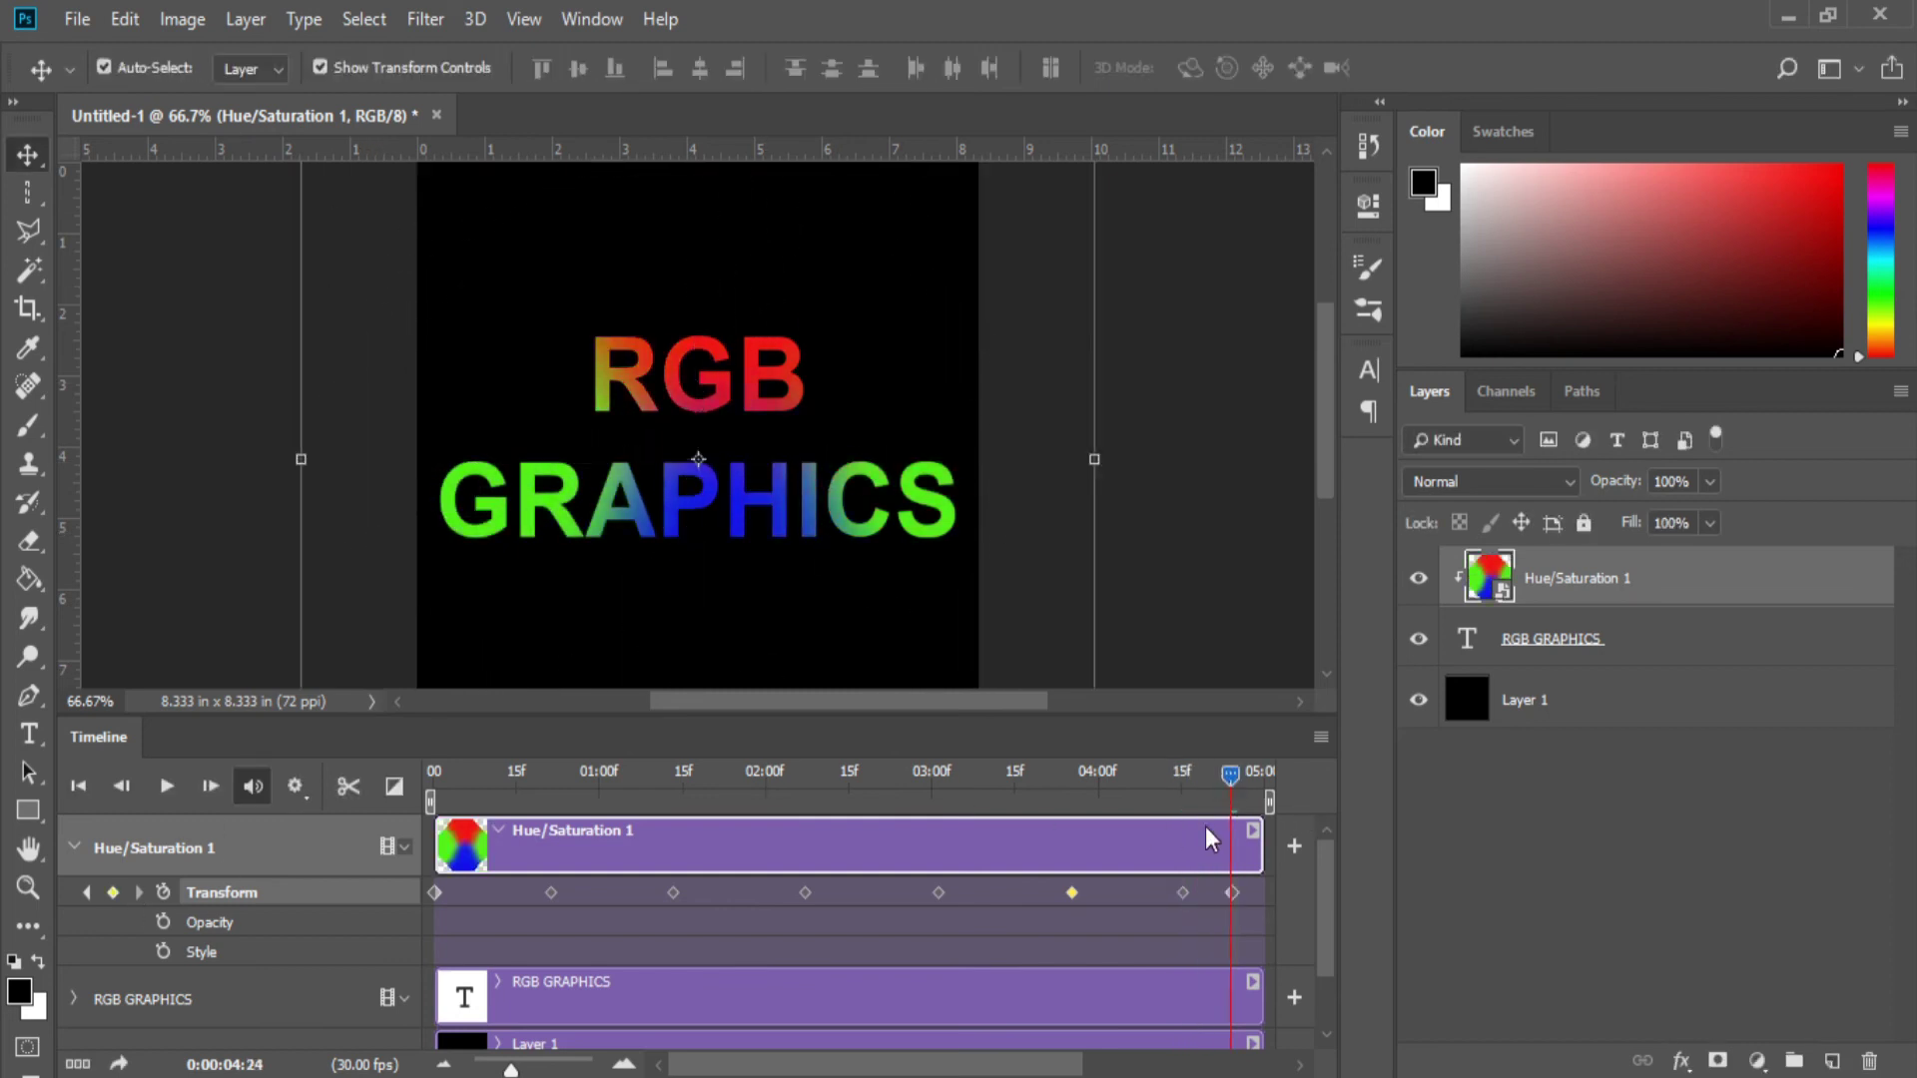
# Step: Drag five Transform keyframes to new positions along the Hue/Saturation 1 track
pyautogui.moveTo(551, 893); pyautogui.dragTo(506, 893)
pyautogui.moveTo(880, 893); pyautogui.dragTo(821, 893)
pyautogui.moveTo(1071, 893); pyautogui.dragTo(934, 892)
pyautogui.moveTo(1079, 892); pyautogui.dragTo(1030, 893)
pyautogui.moveTo(1232, 893); pyautogui.dragTo(1132, 892)
# Step: Add a near-0° rotation keyframe, move the final keyframe to the end, and preview playback
pyautogui.moveTo(1230, 774); pyautogui.dragTo(1198, 773)
pyautogui.hotkey('ctrl', 't')
pyautogui.moveTo(304, 579); pyautogui.dragTo(317, 613)
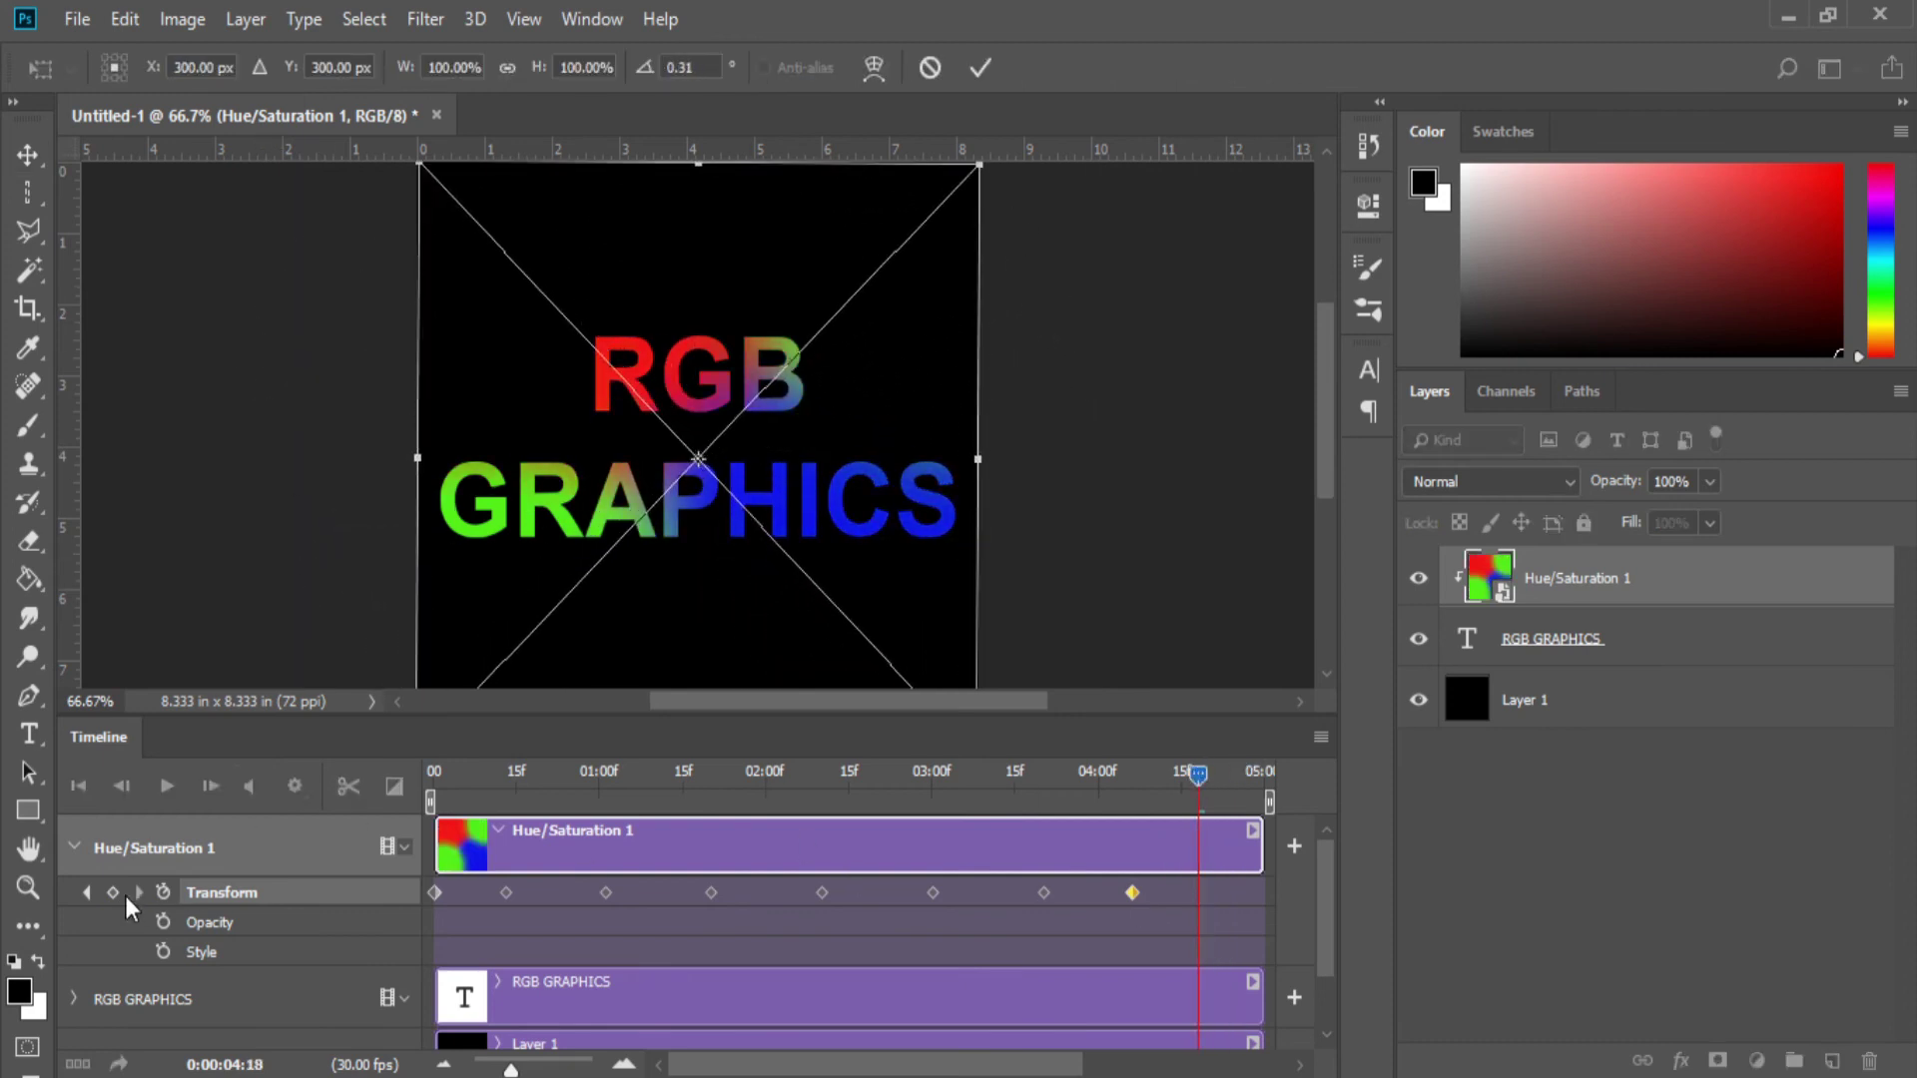
pyautogui.press('Return')
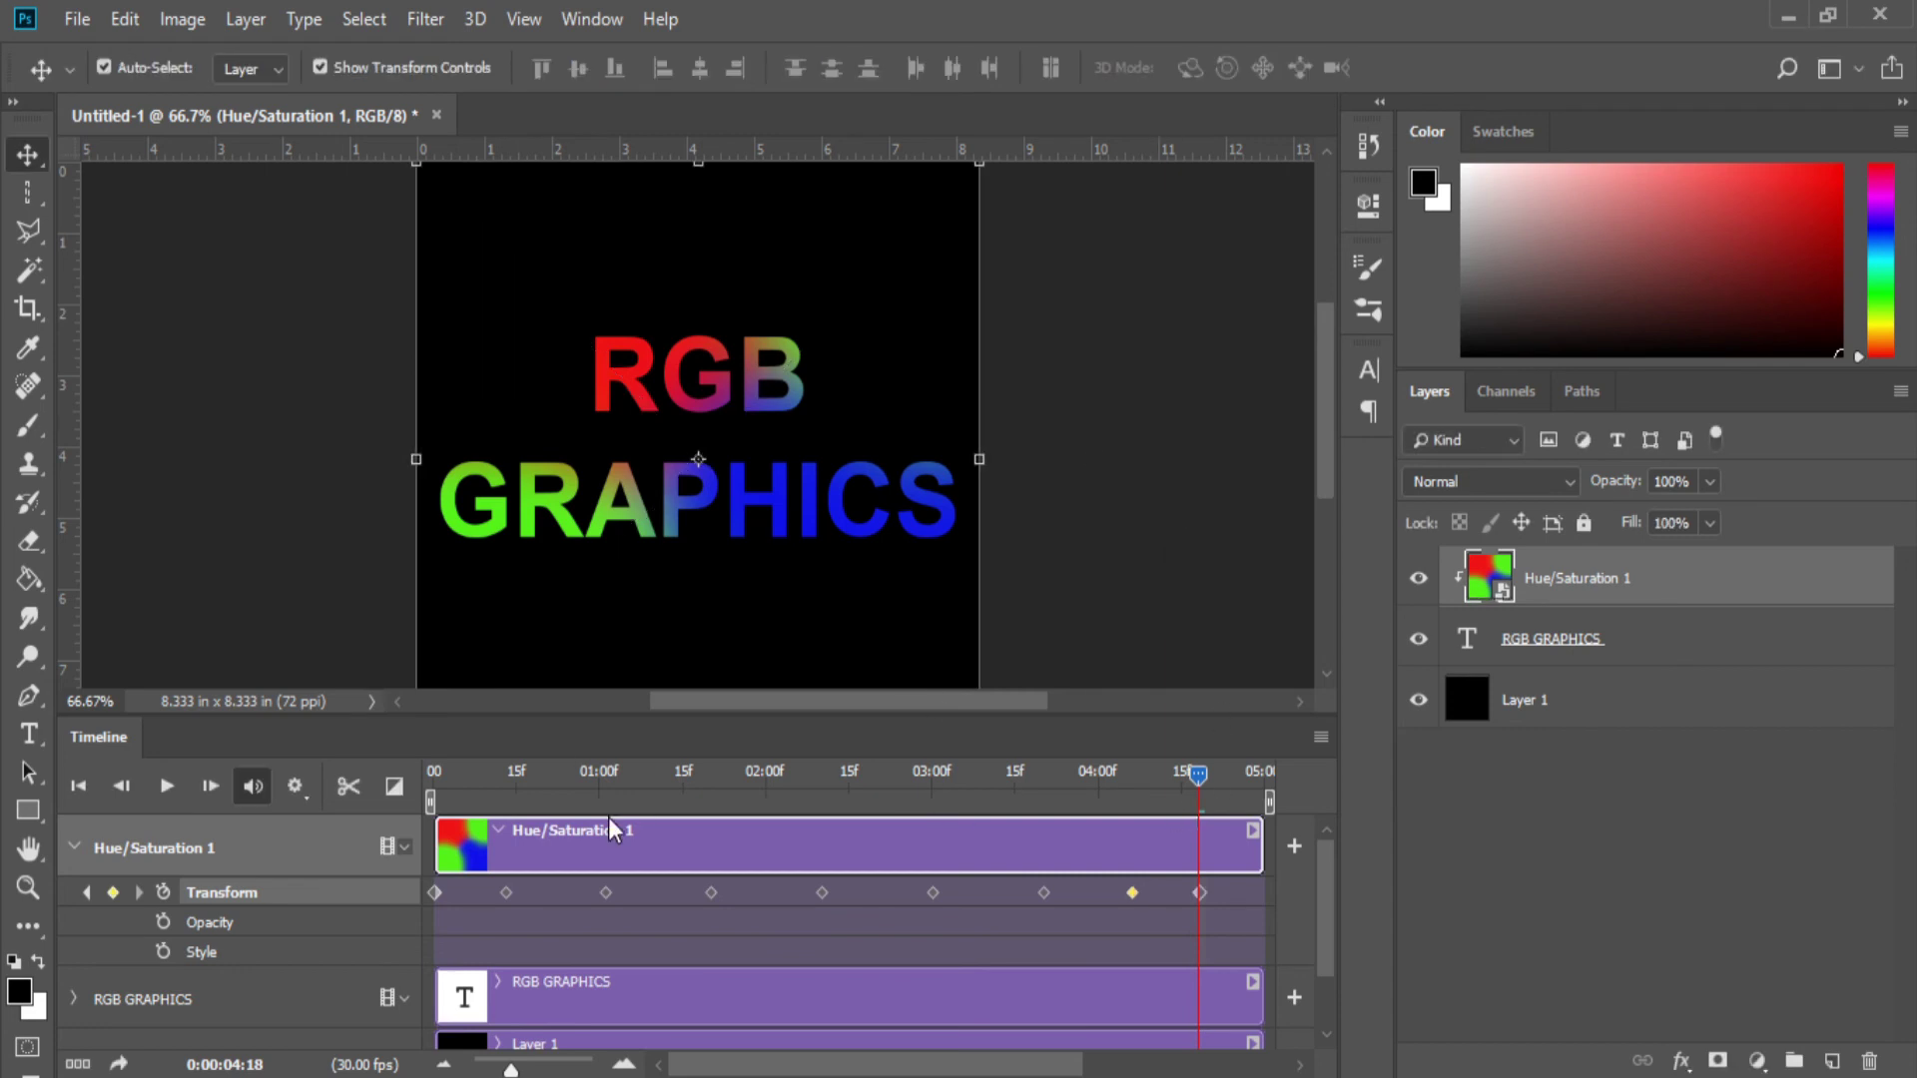
pyautogui.moveTo(1201, 893); pyautogui.dragTo(1266, 893)
pyautogui.moveTo(1132, 892); pyautogui.dragTo(1162, 893)
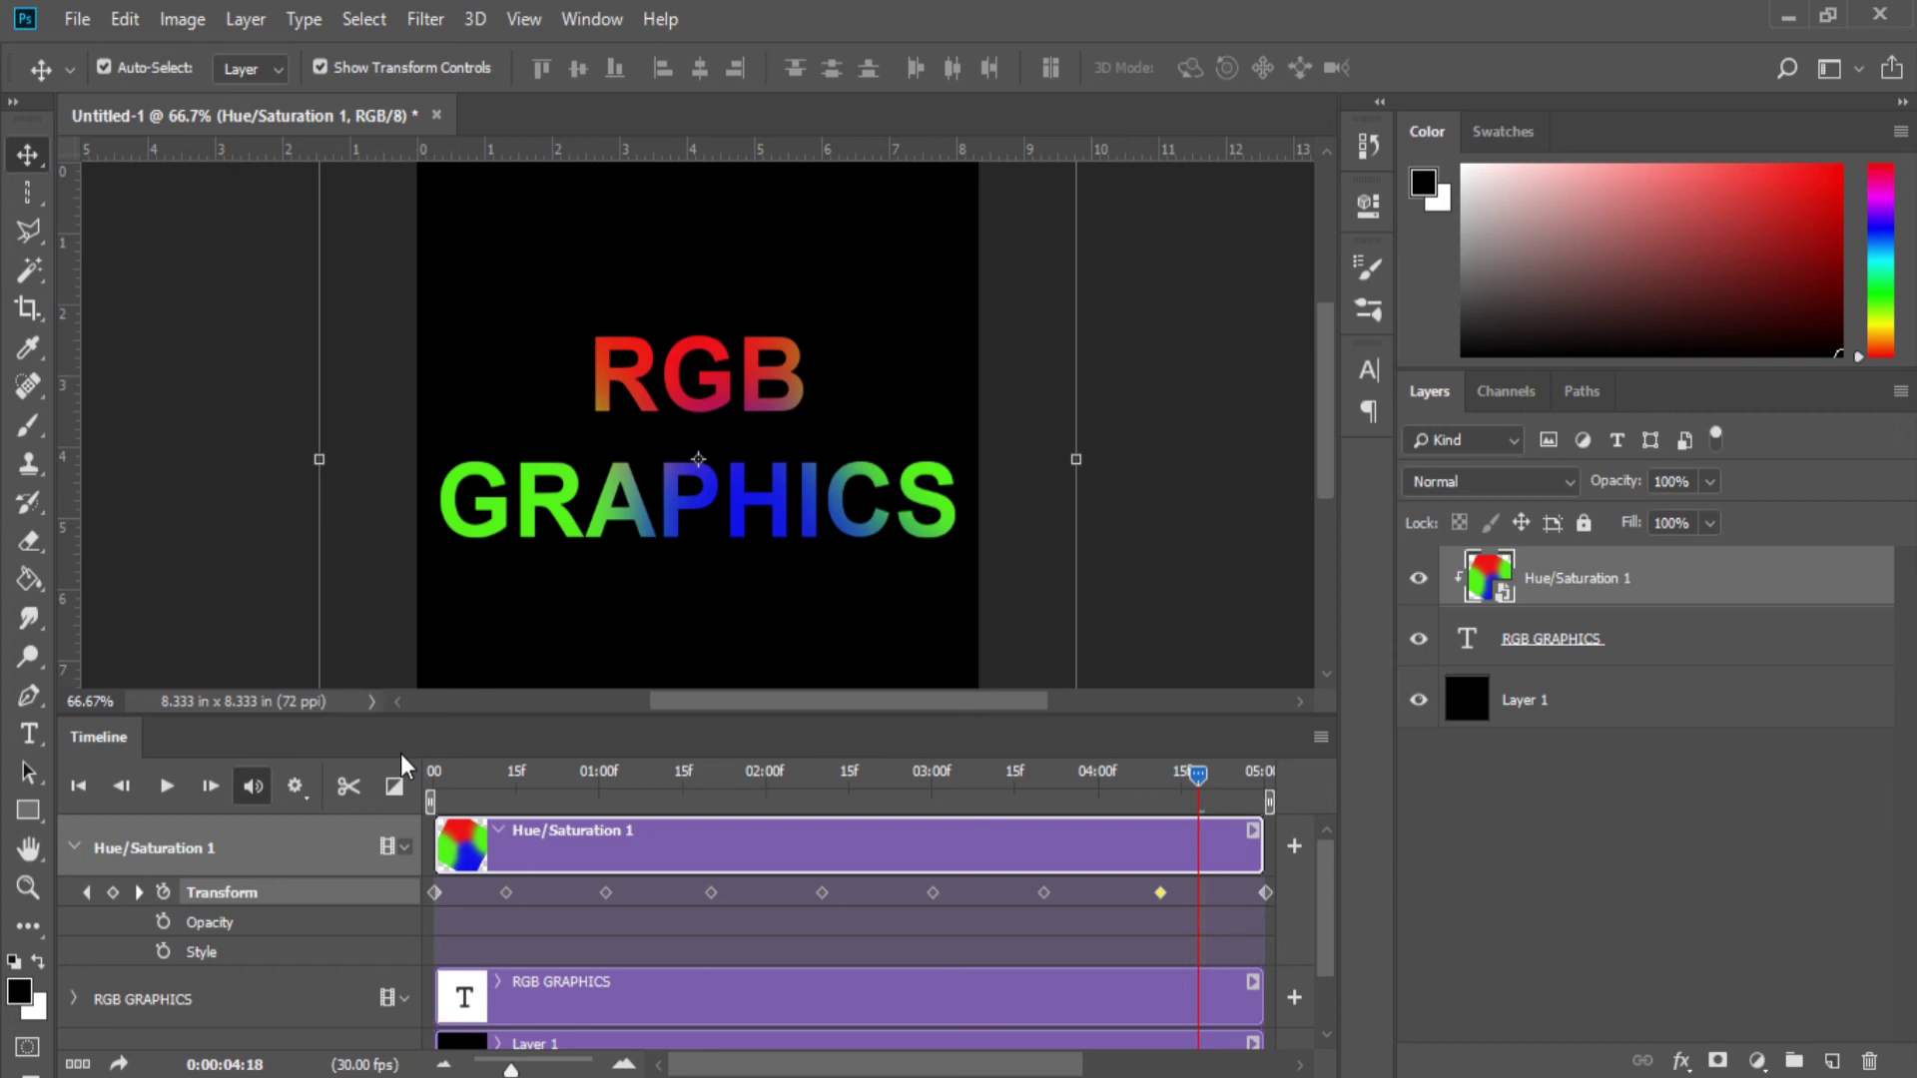
pyautogui.press('space')
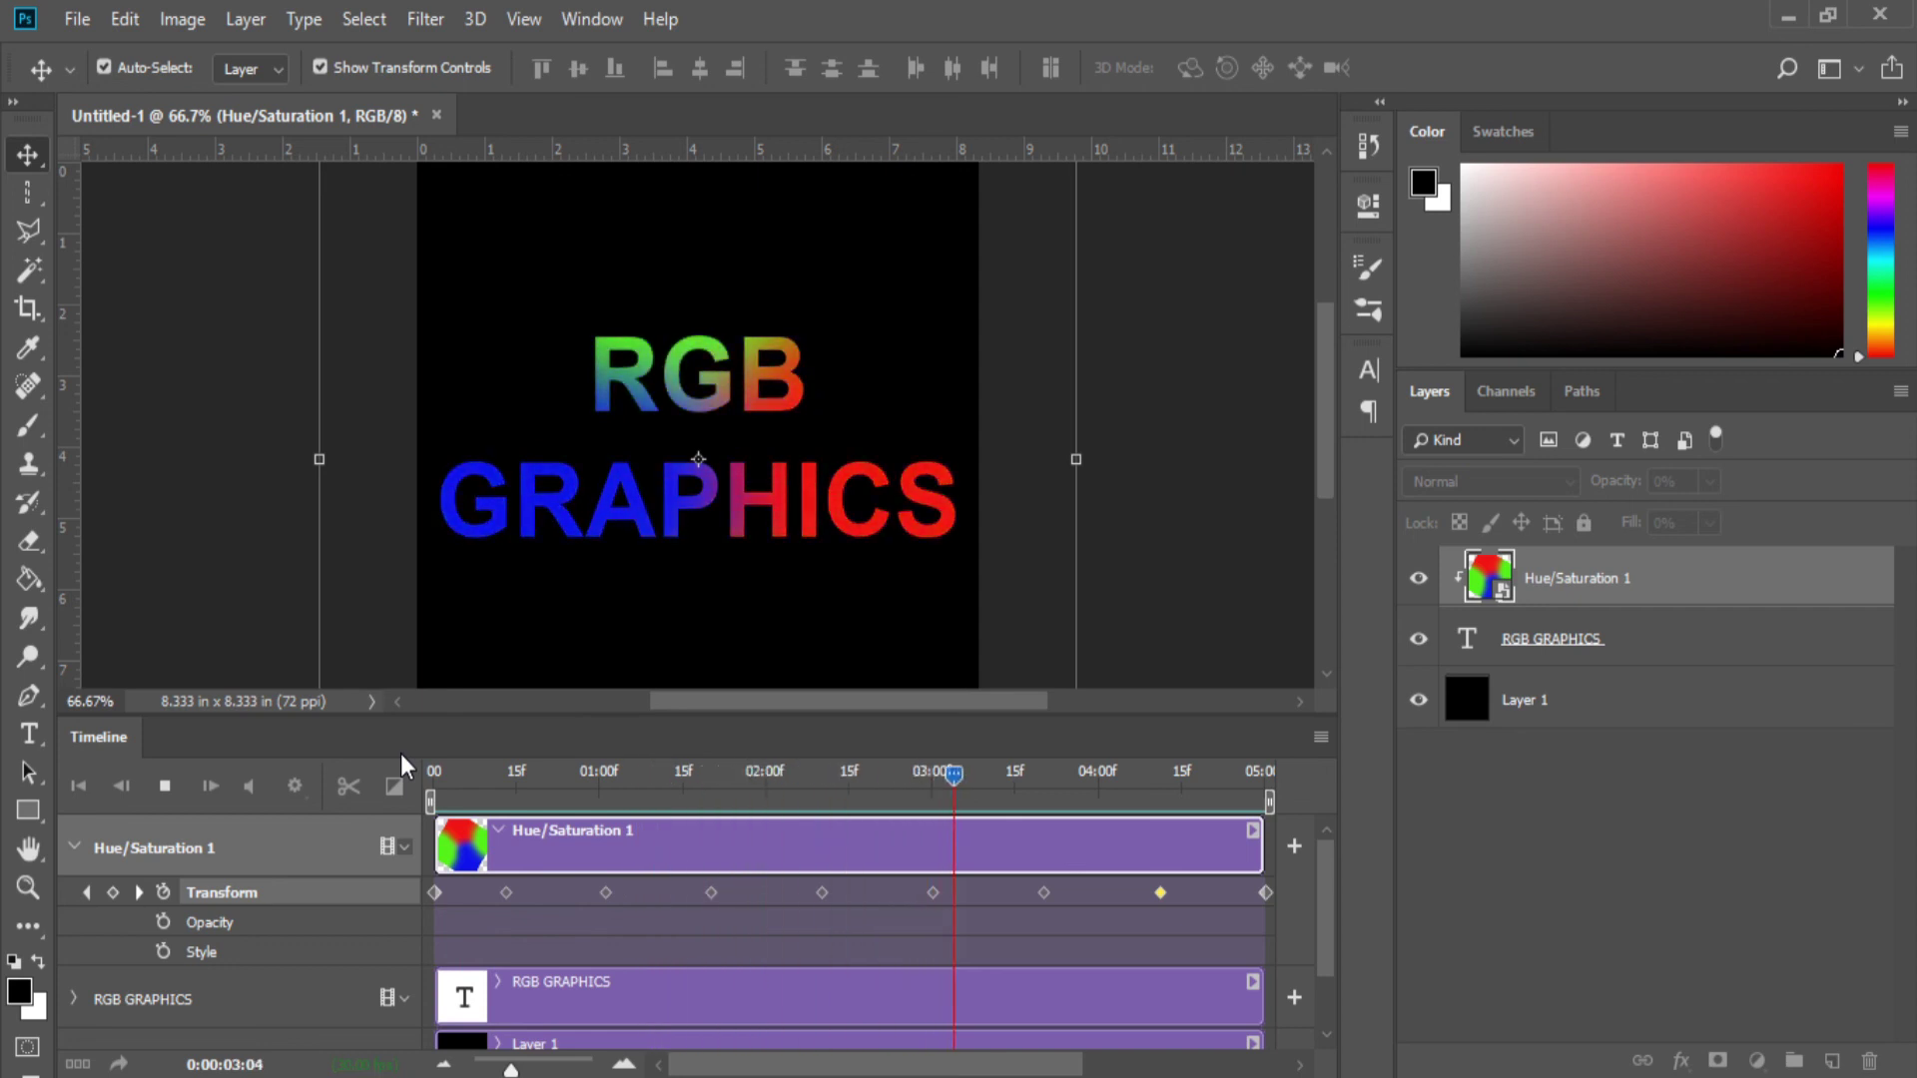
pyautogui.press('space')
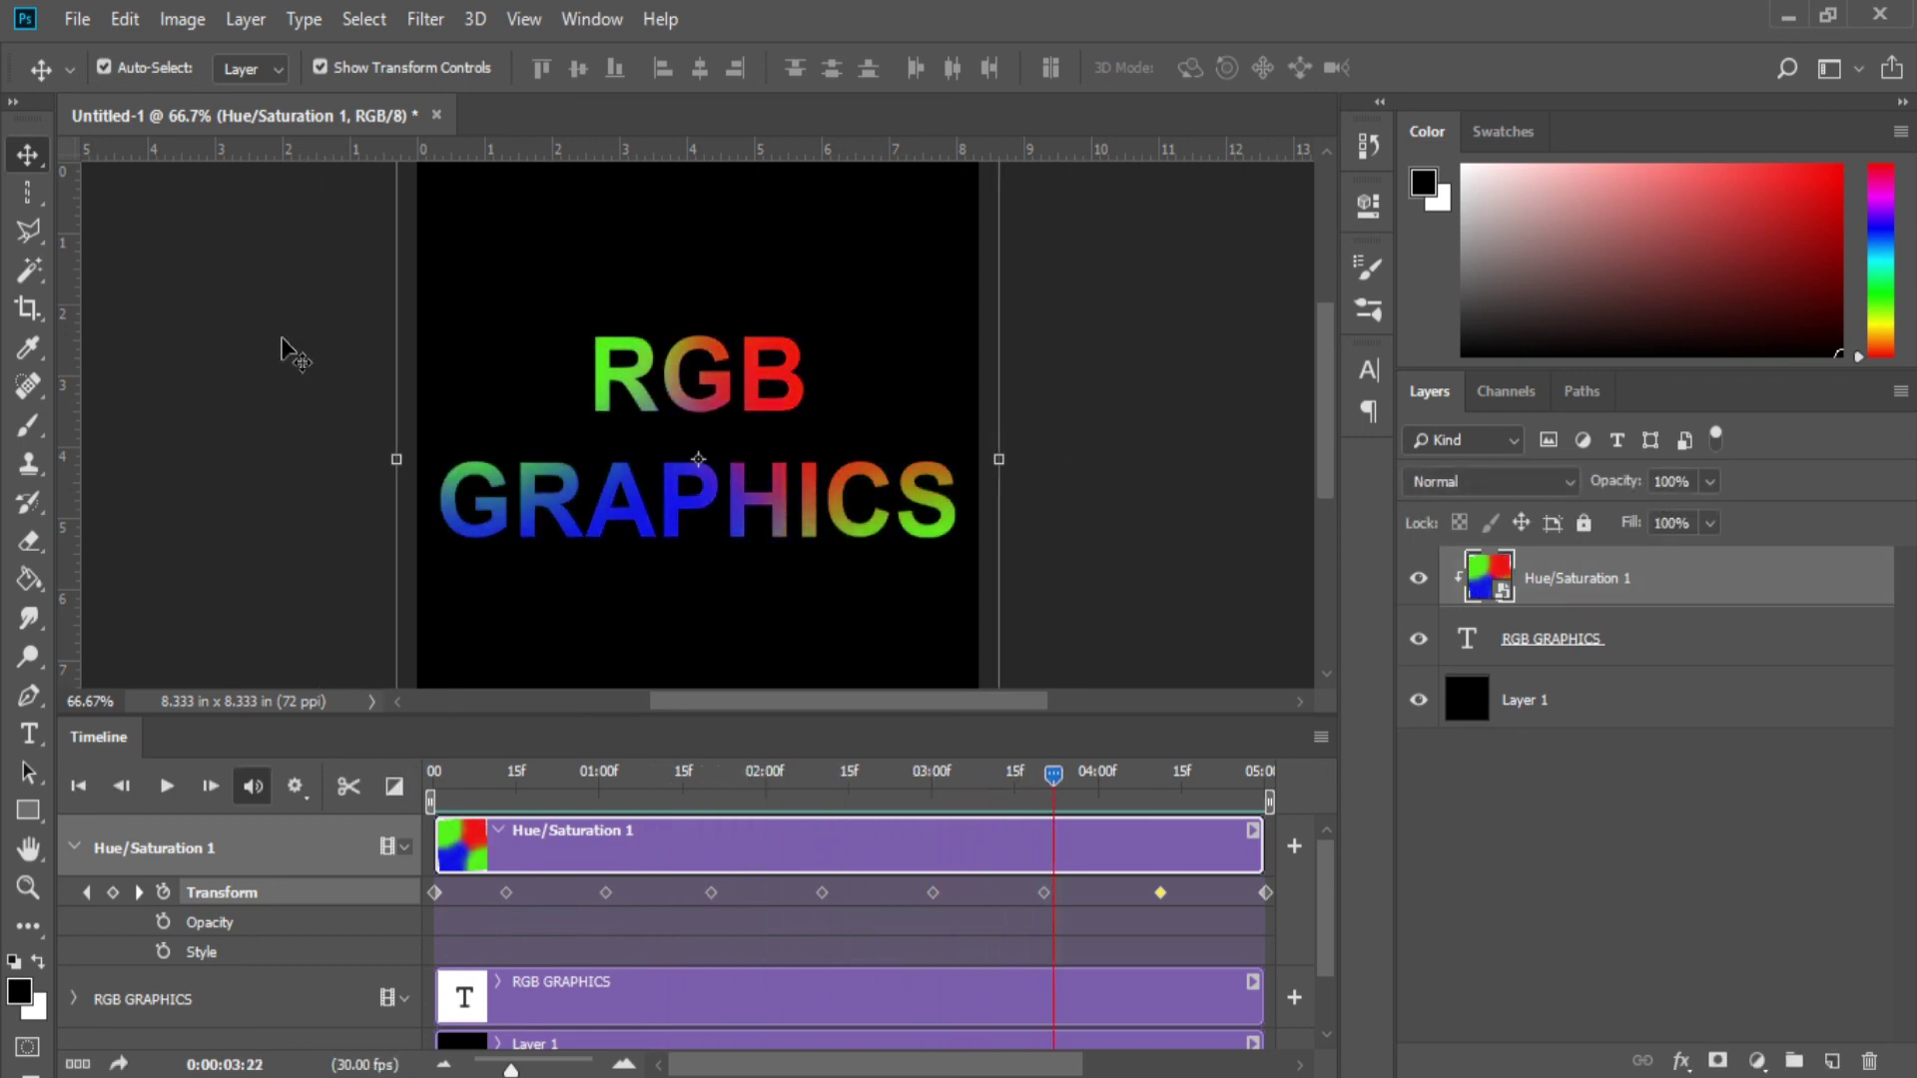
# Step: Export via Save for Web (Legacy) as a GIF 128 Dithered, looping forever, to the Desktop
pyautogui.click(261, 323)
pyautogui.click(74, 18)
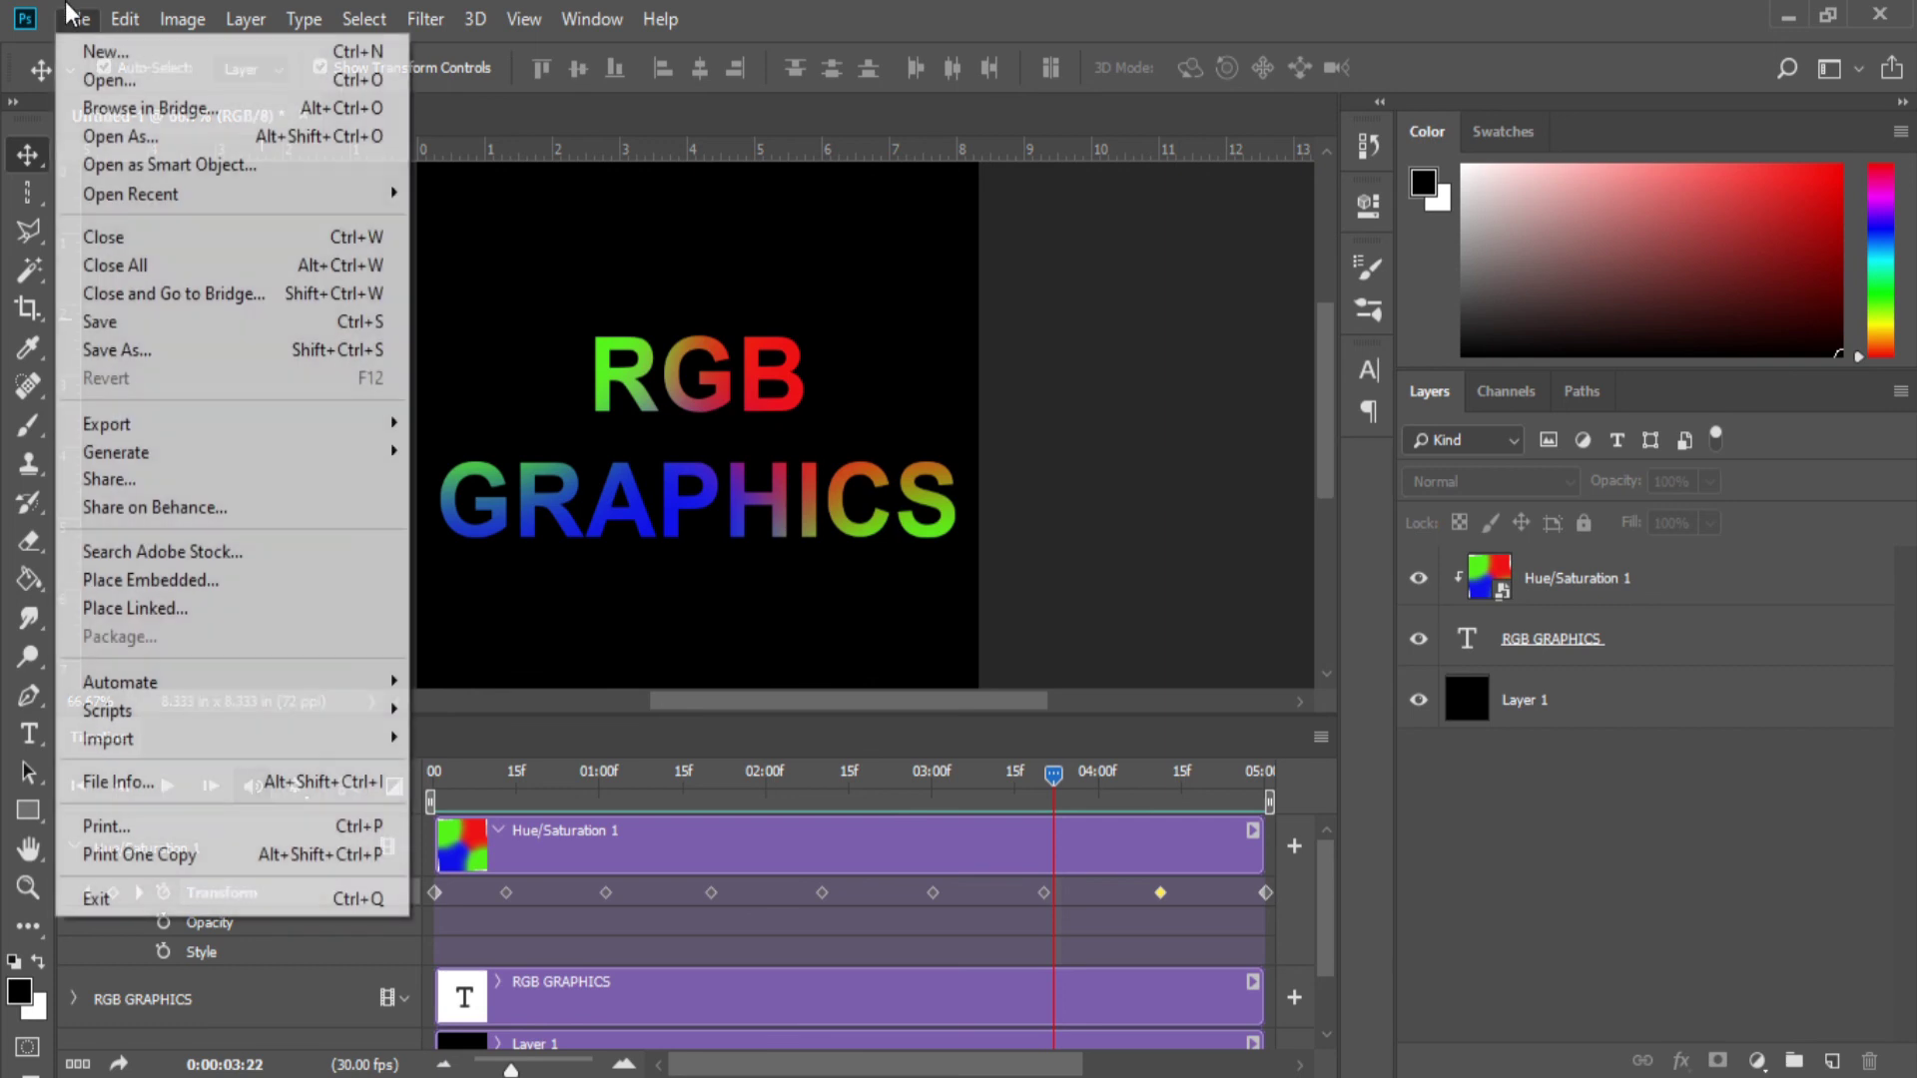
pyautogui.moveTo(106, 423)
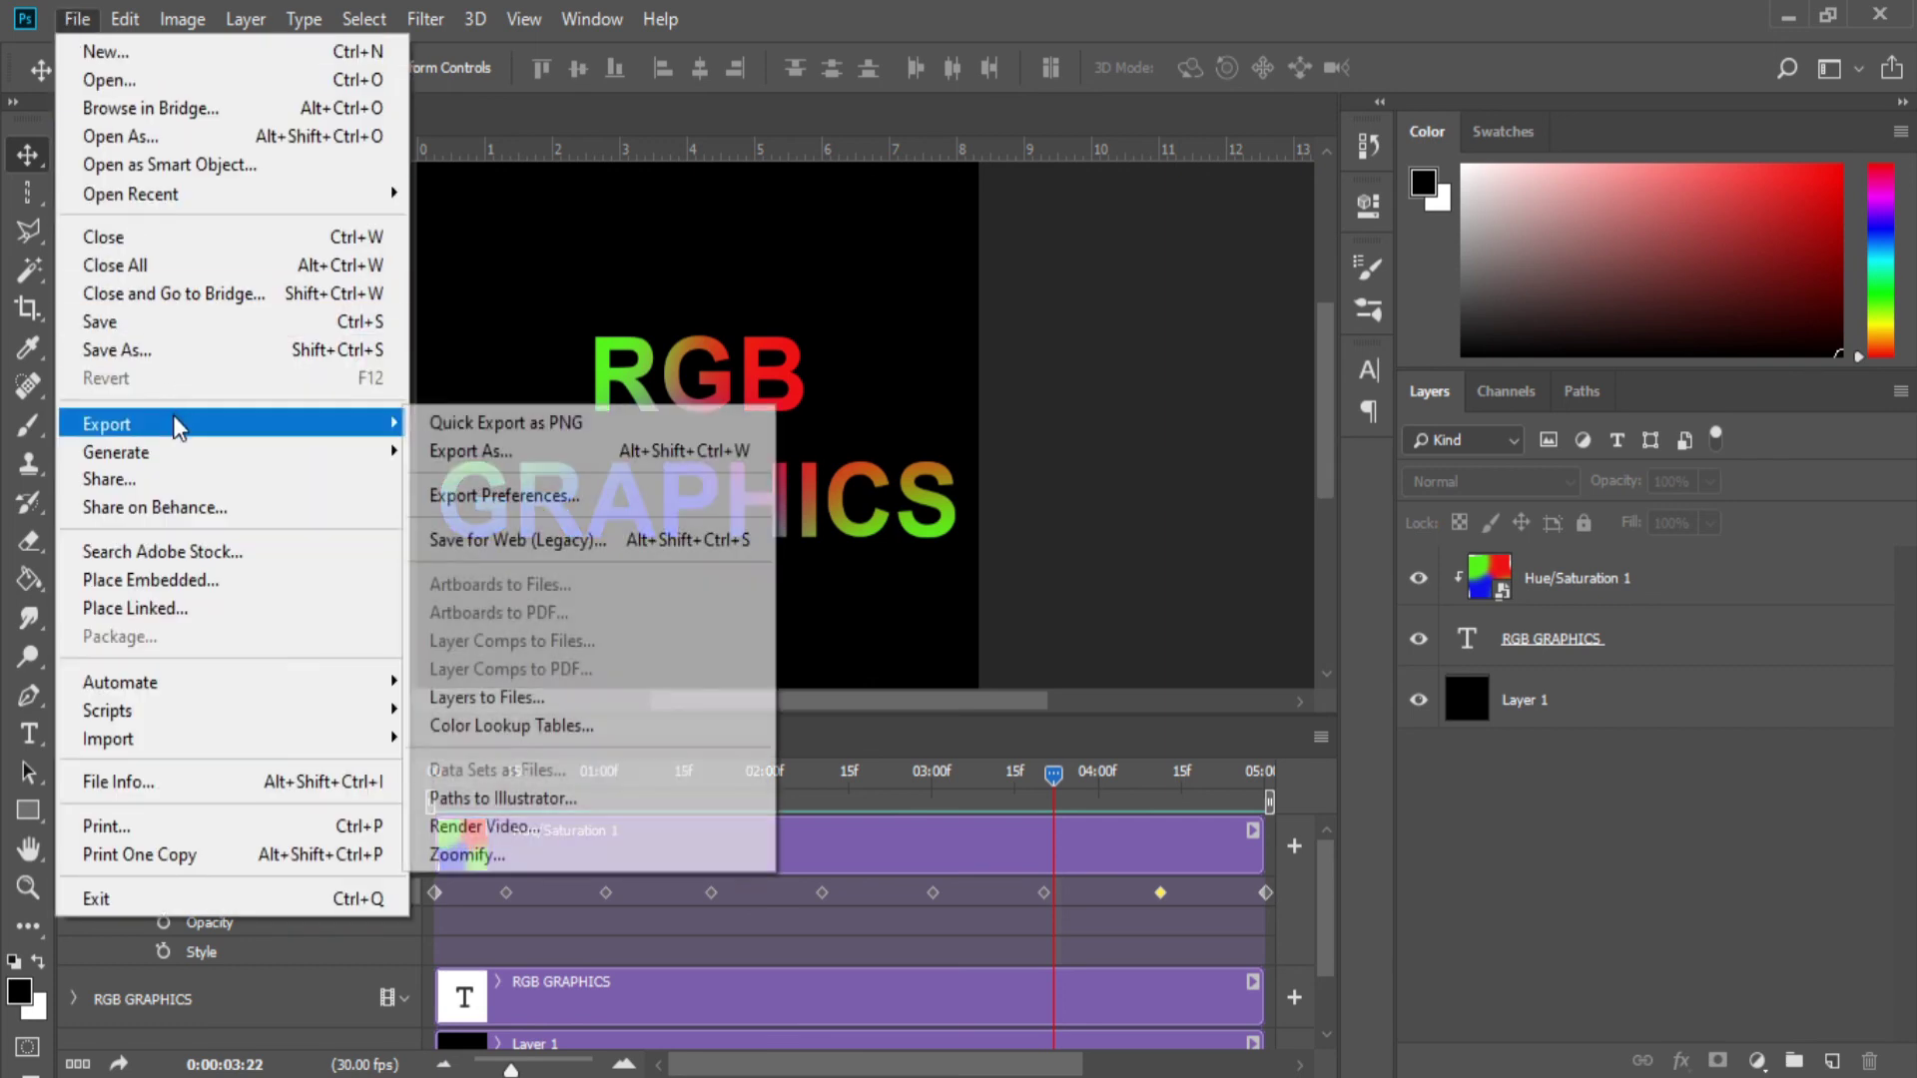
pyautogui.click(532, 540)
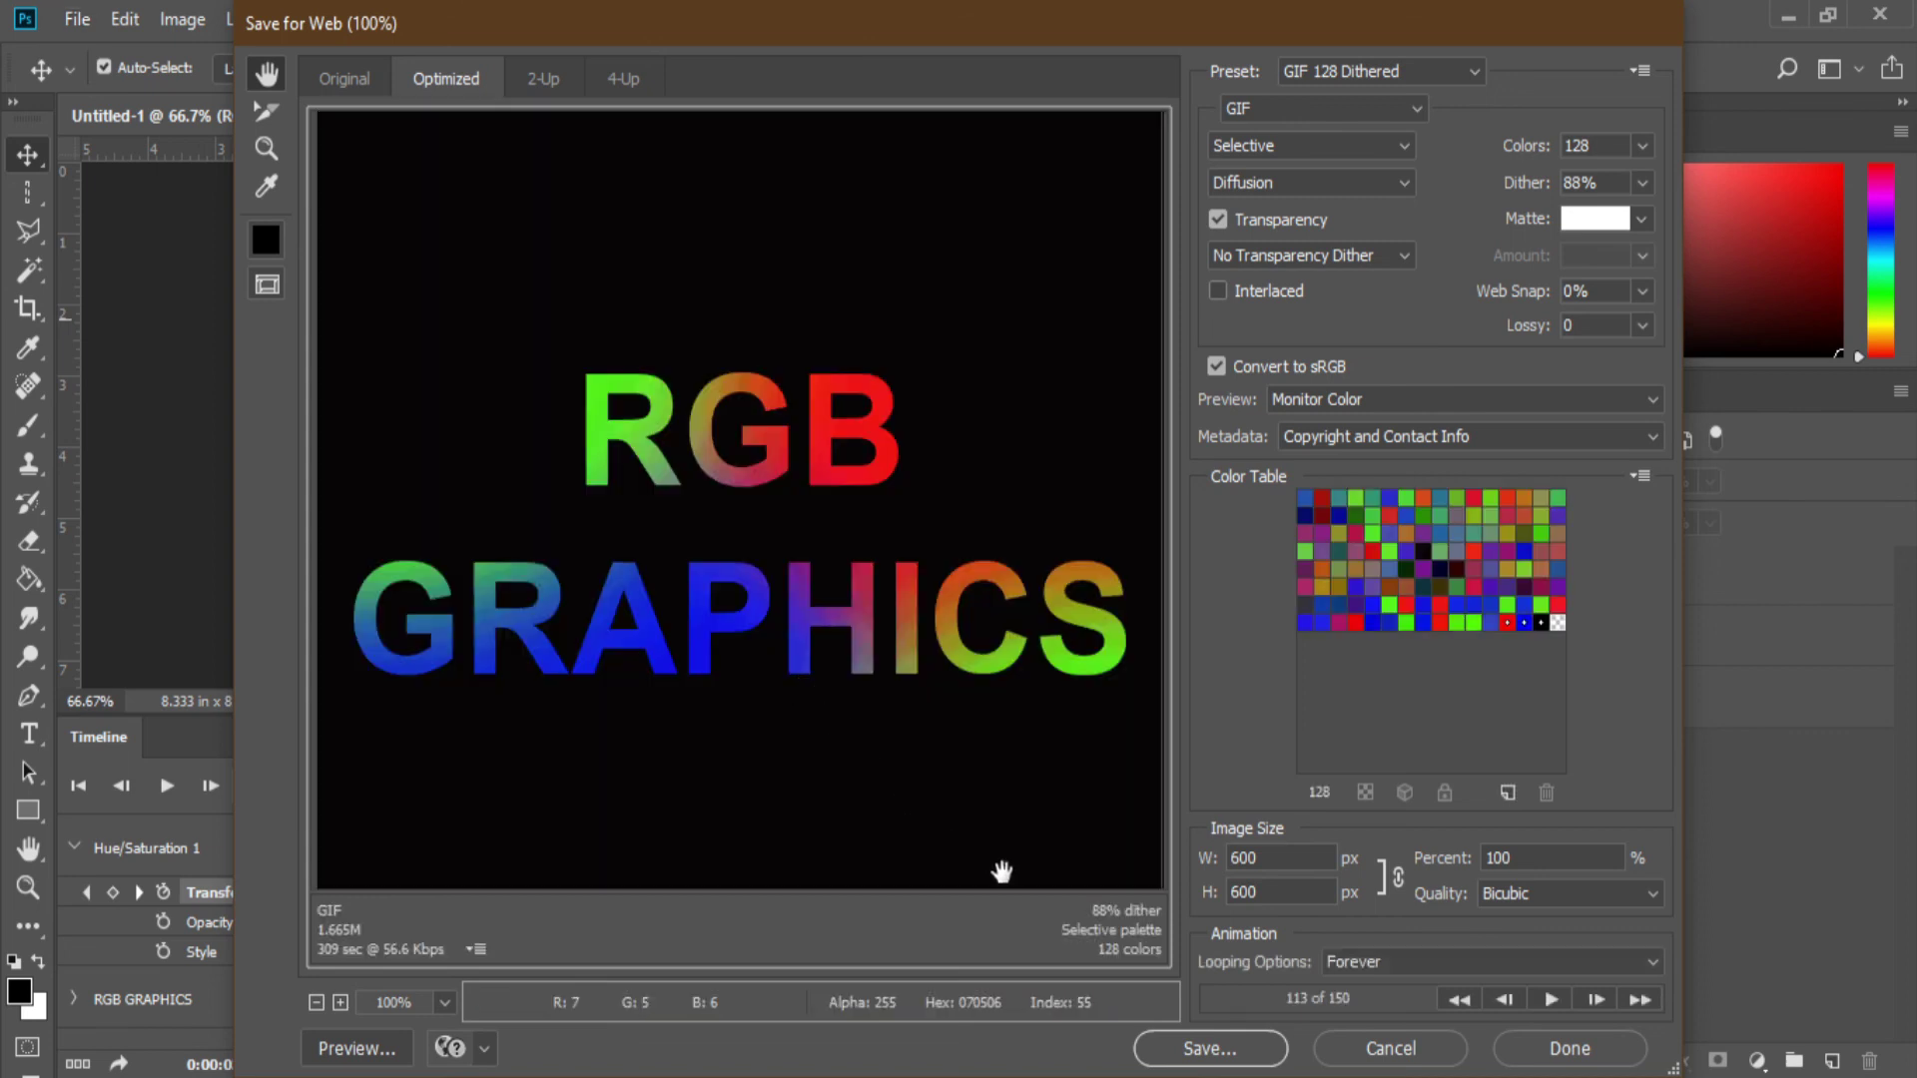
pyautogui.click(1198, 1060)
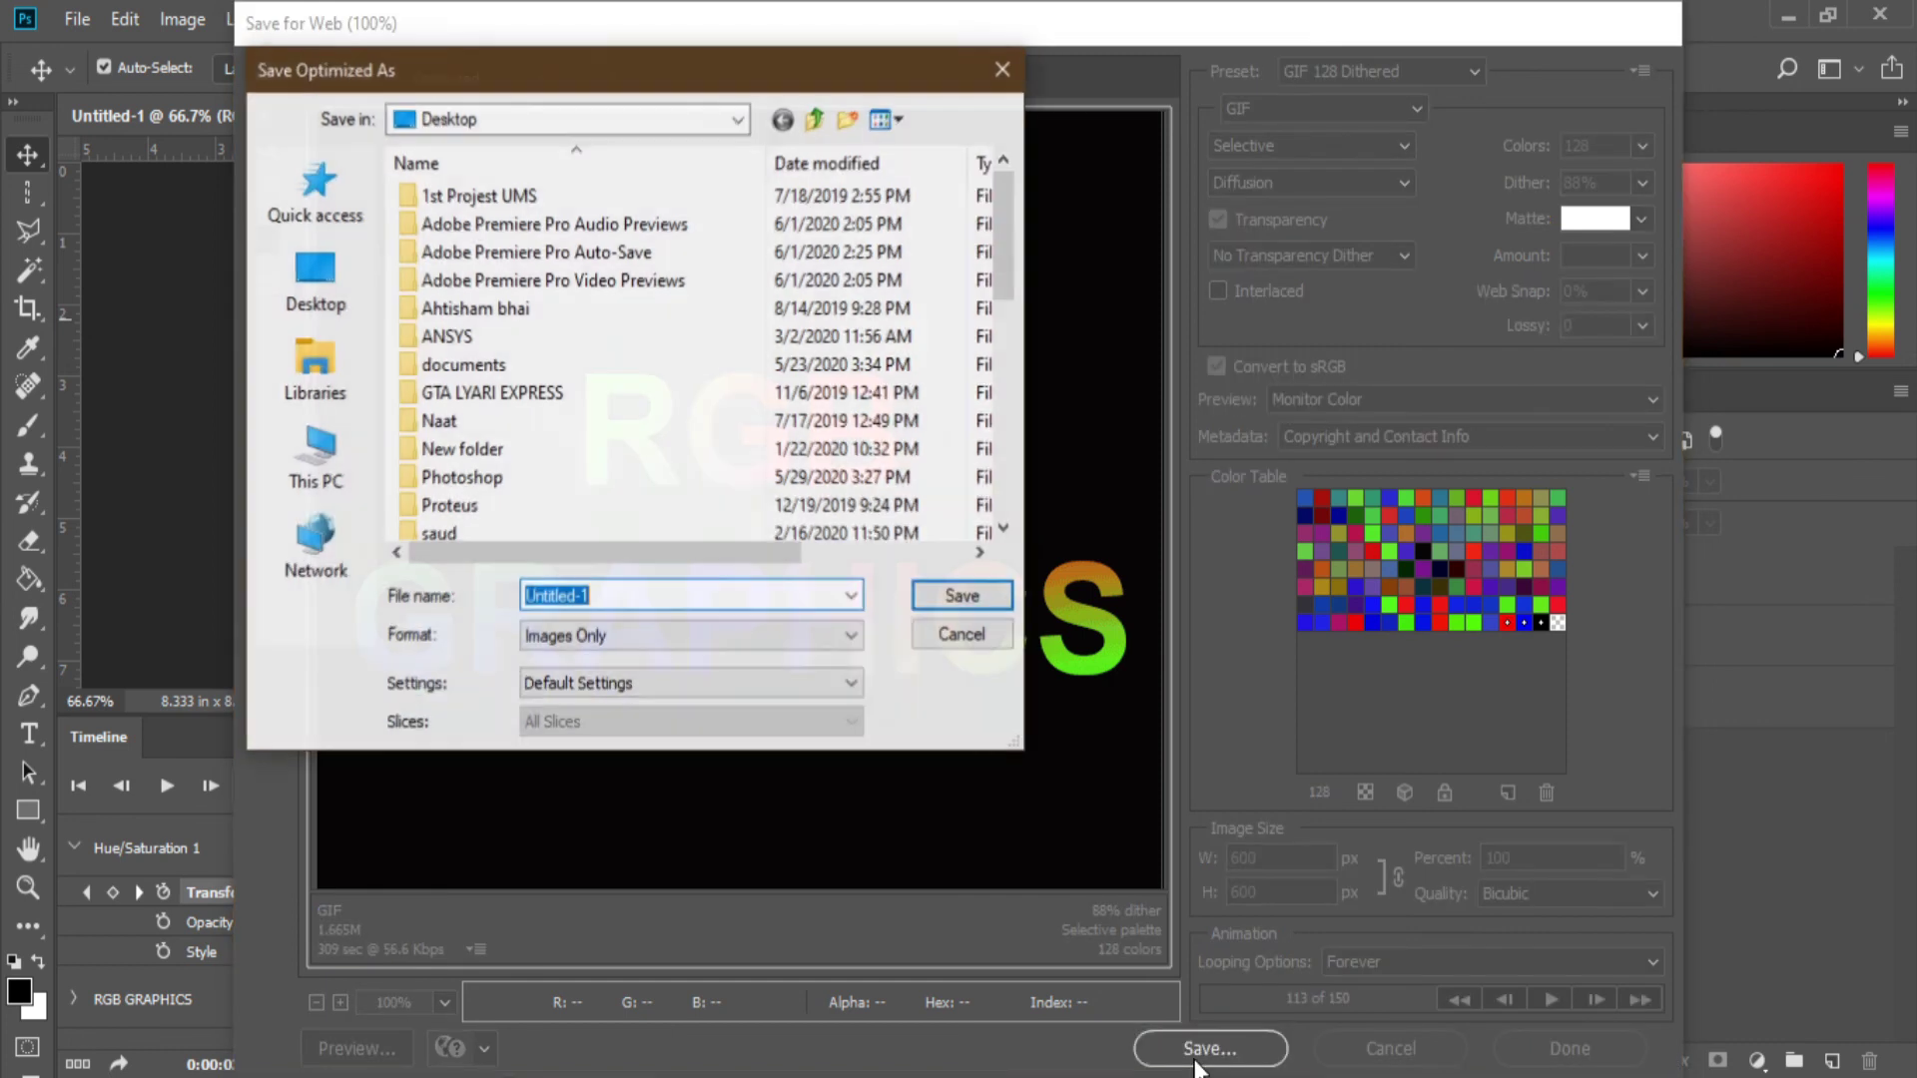
pyautogui.click(310, 299)
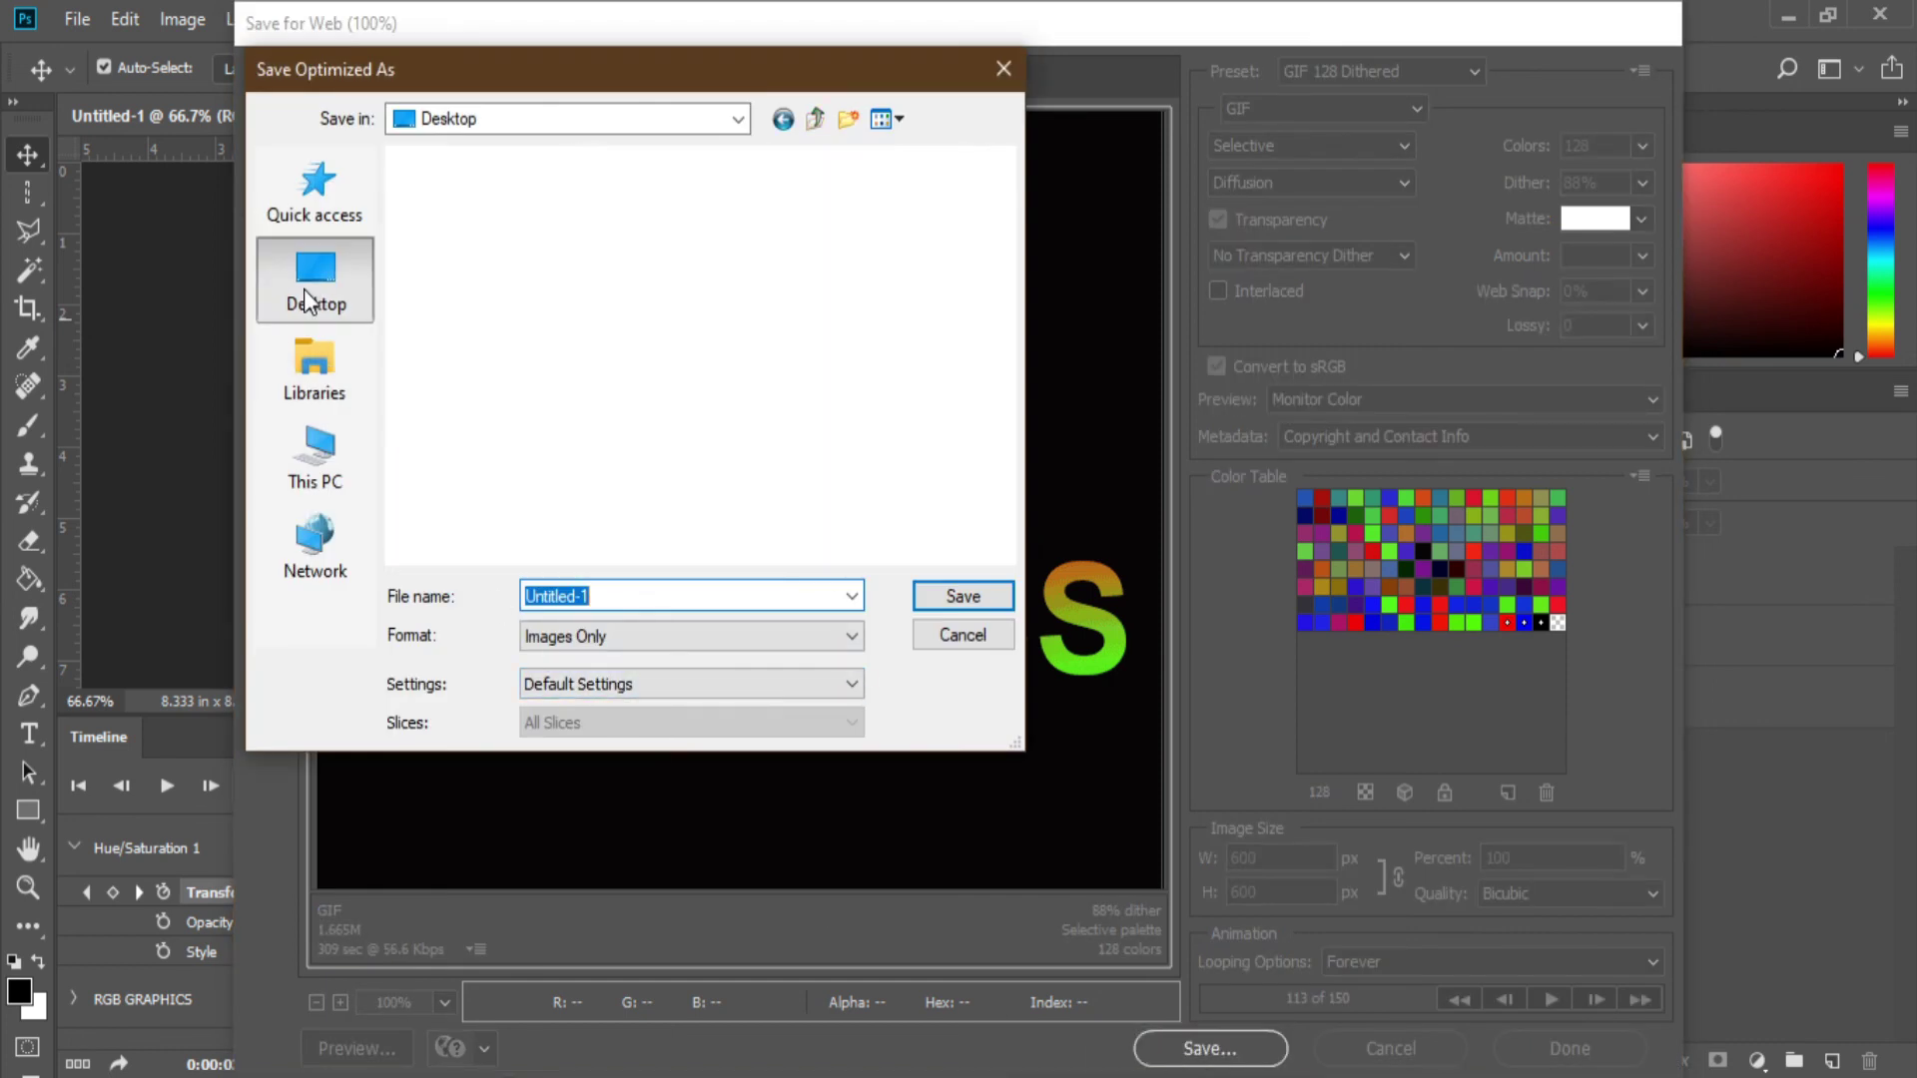
pyautogui.click(946, 599)
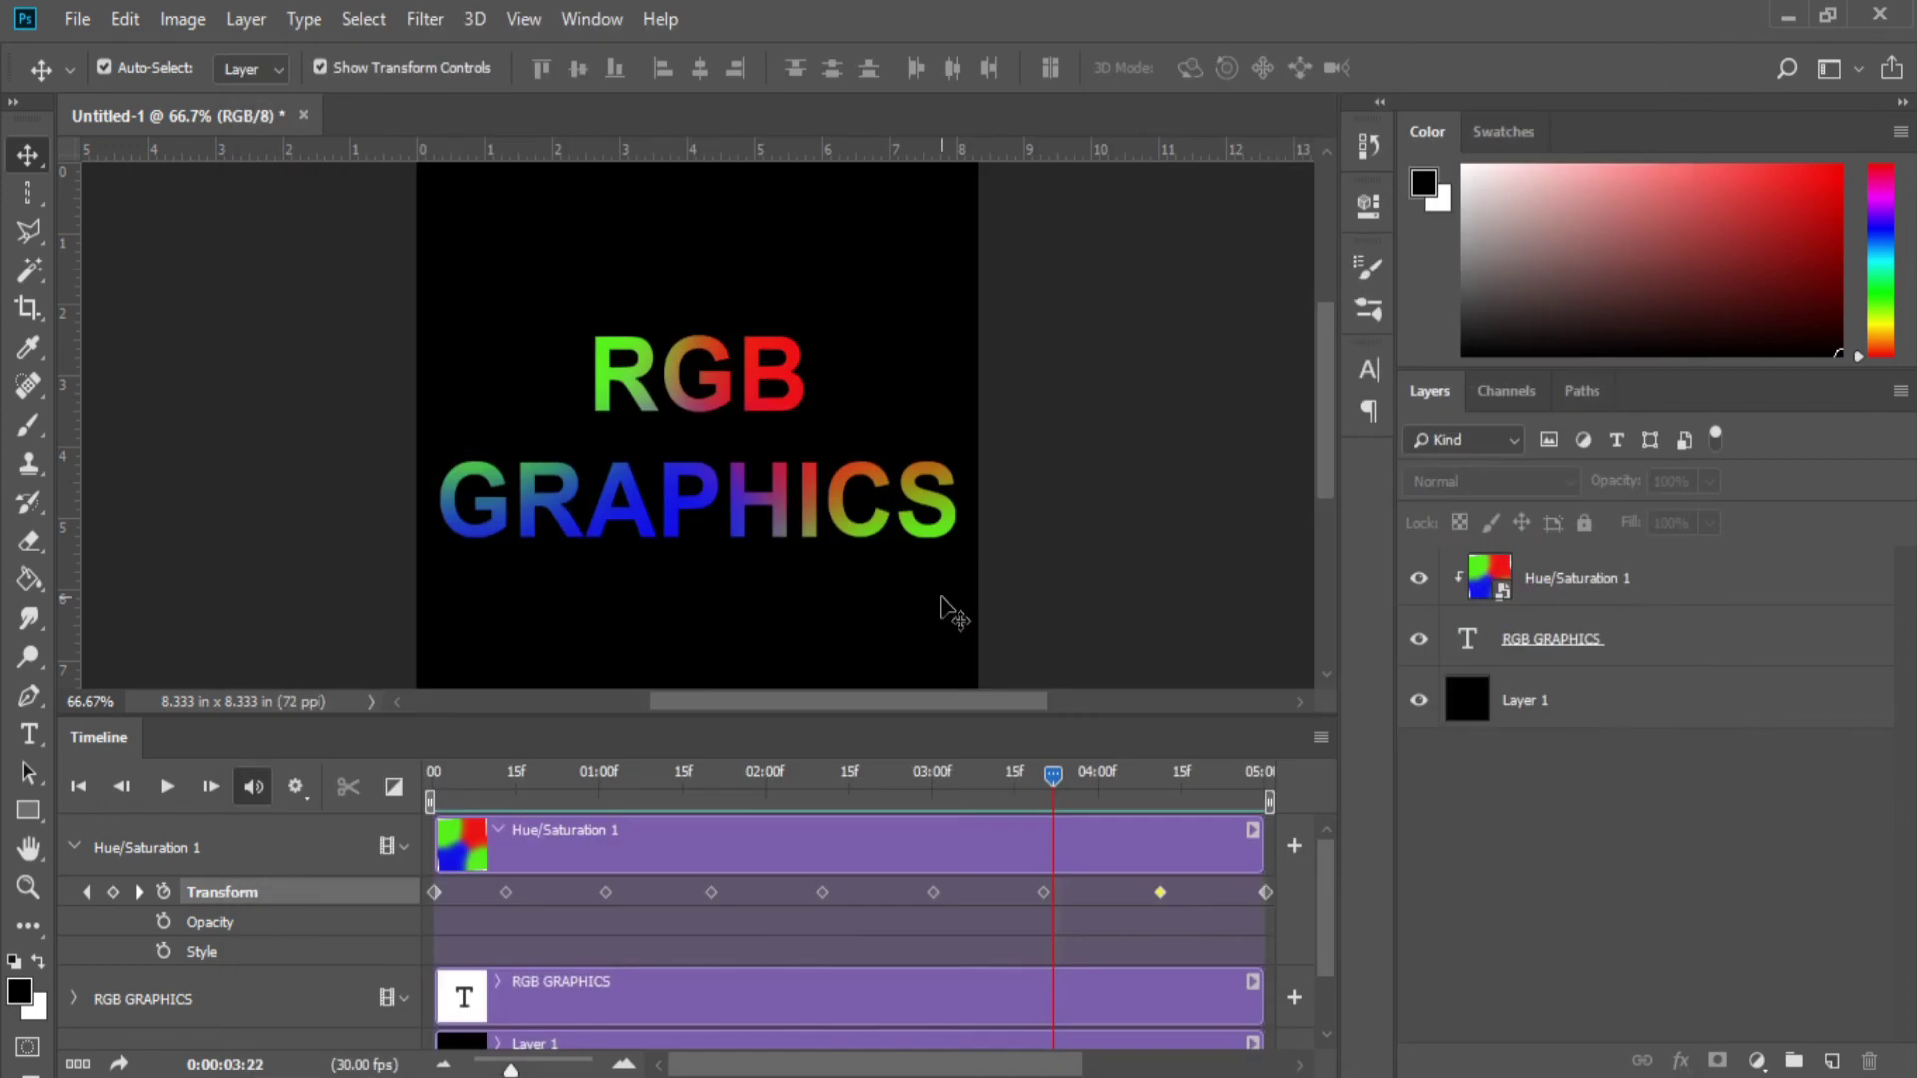
# Step: Minimize Photoshop and open the Untitled-1 GIF from the desktop
pyautogui.click(1788, 16)
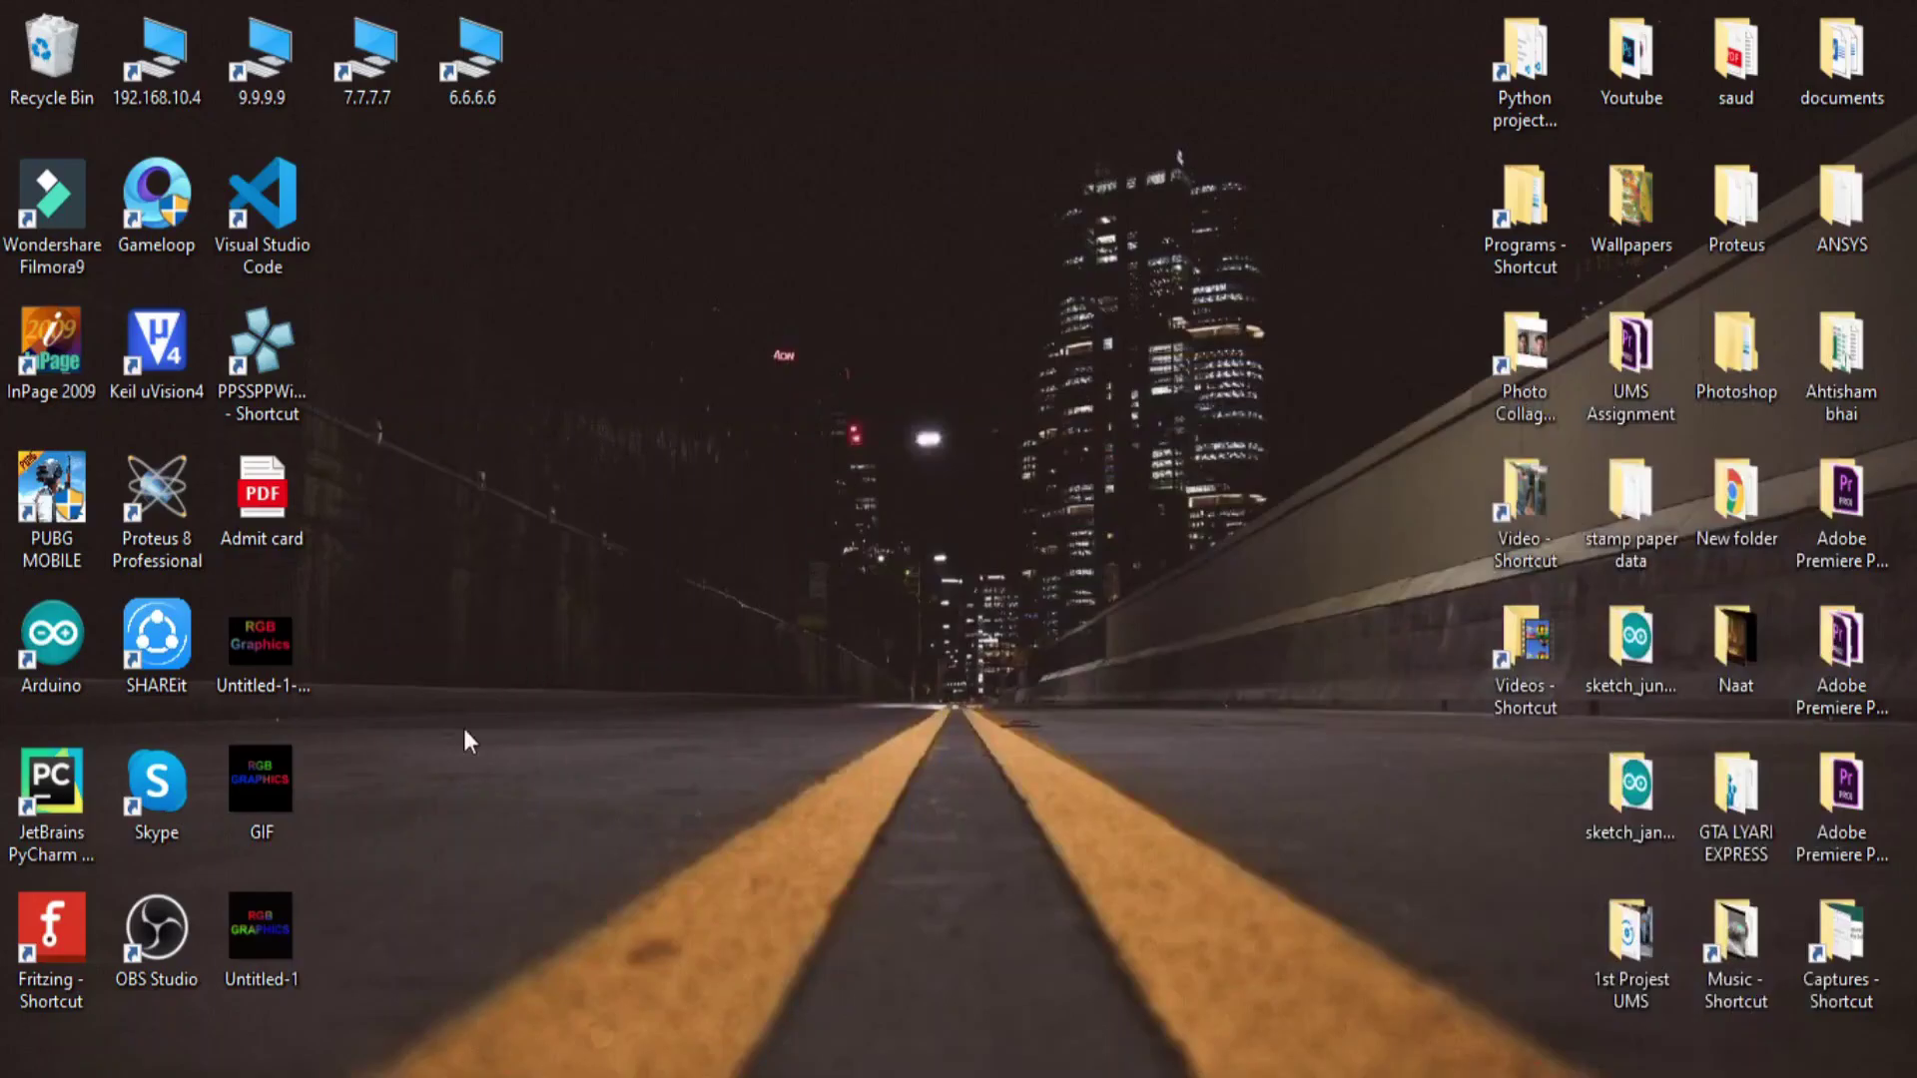
pyautogui.doubleClick(279, 951)
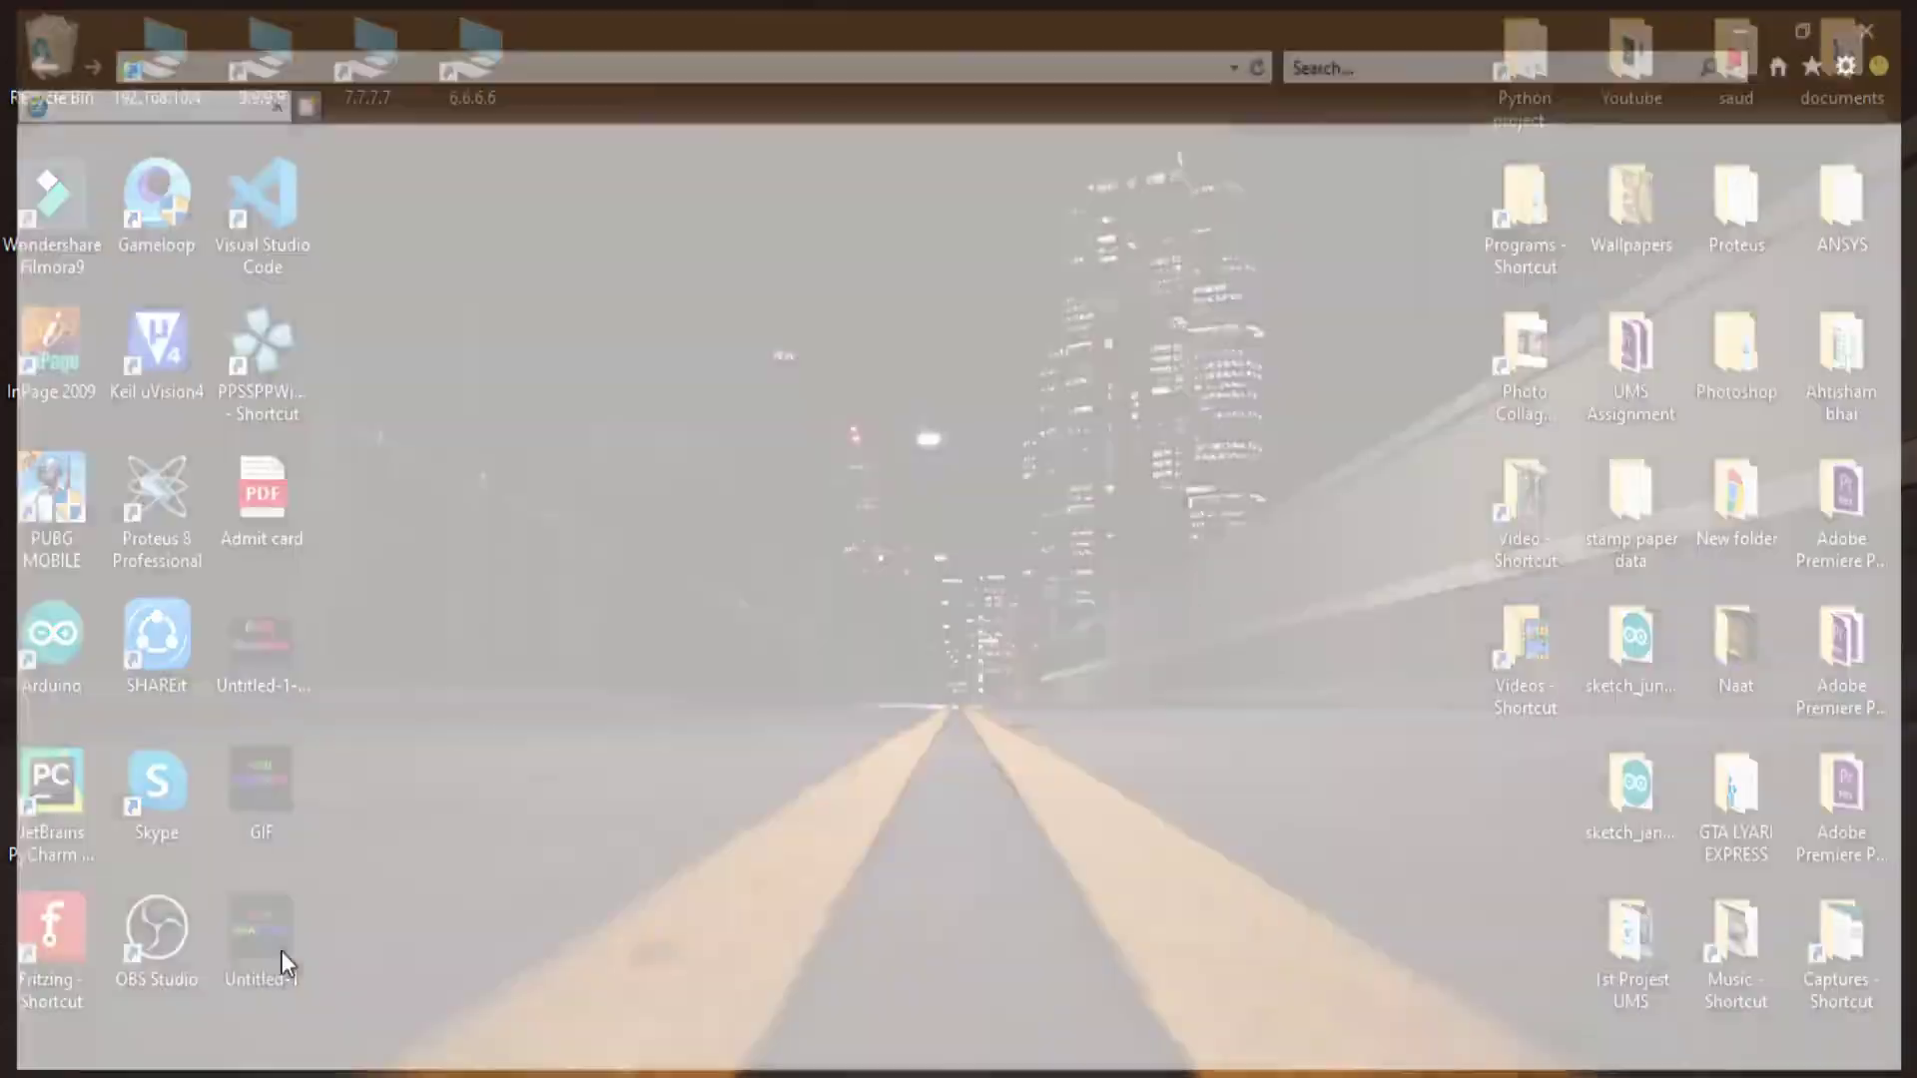